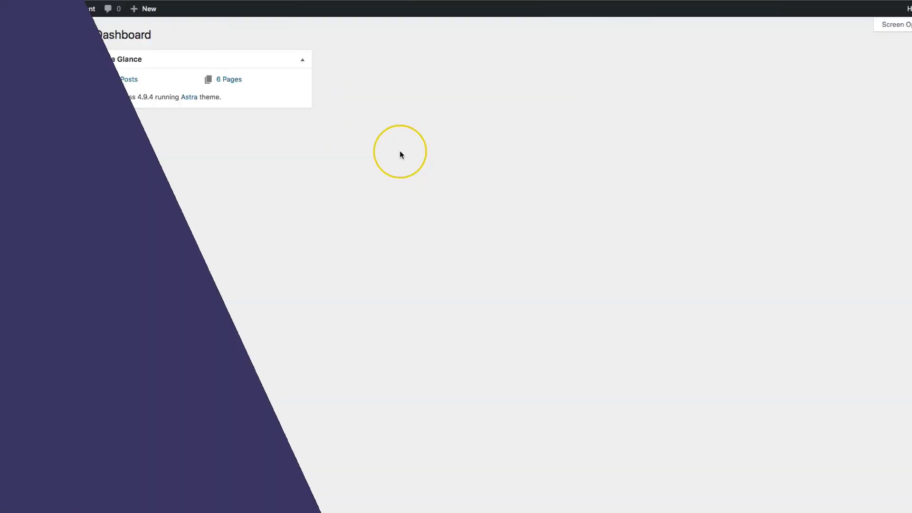
Activate the Custom Layouts module in the Astra theme options.
{"action": "mouse_move", "coordinate": [26, 187]}
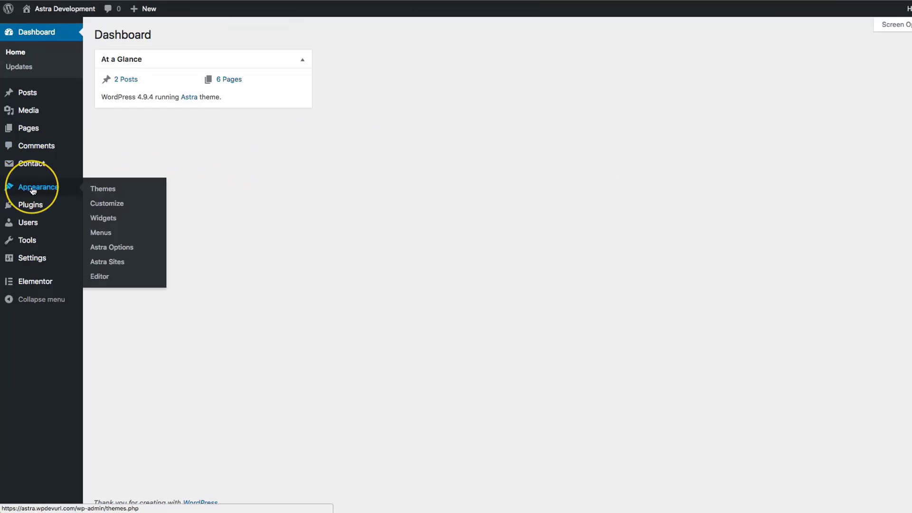
{"action": "left_click", "coordinate": [108, 248]}
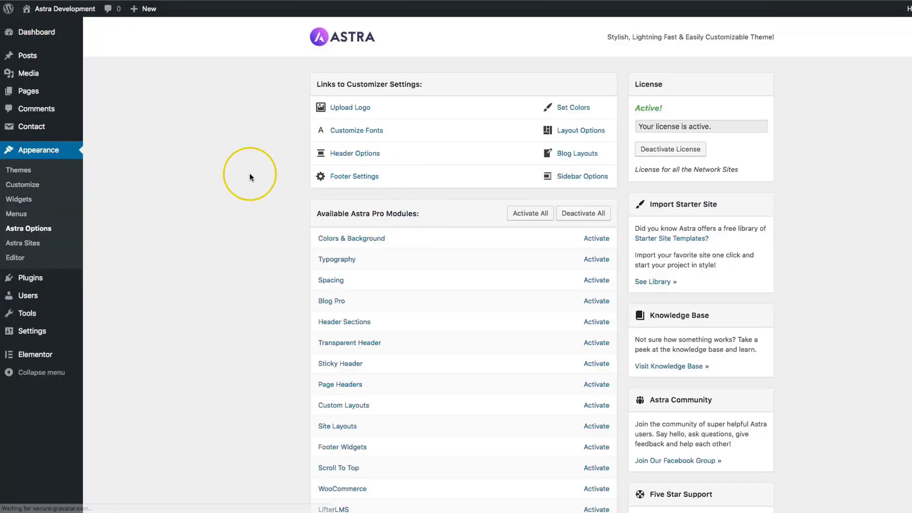
{"action": "scroll", "coordinate": [249, 173], "scroll_direction": "down", "scroll_amount": 3}
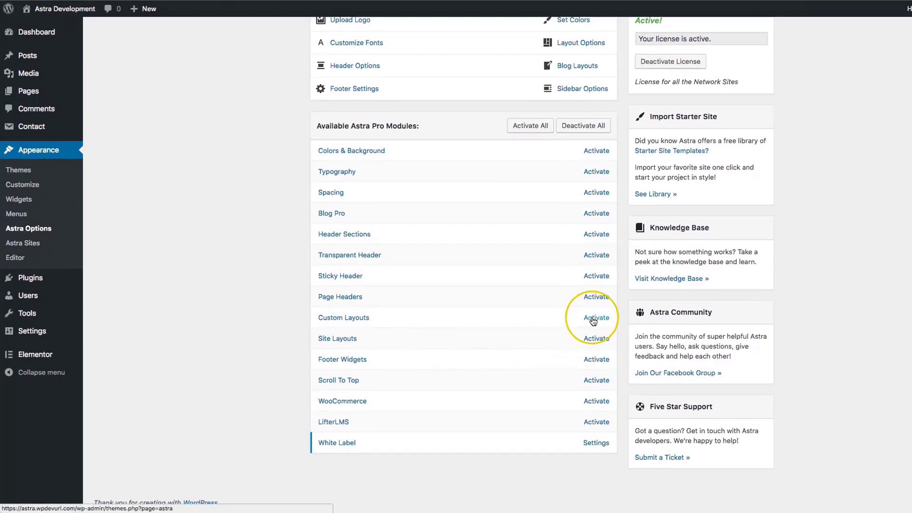
{"action": "left_click", "coordinate": [593, 321]}
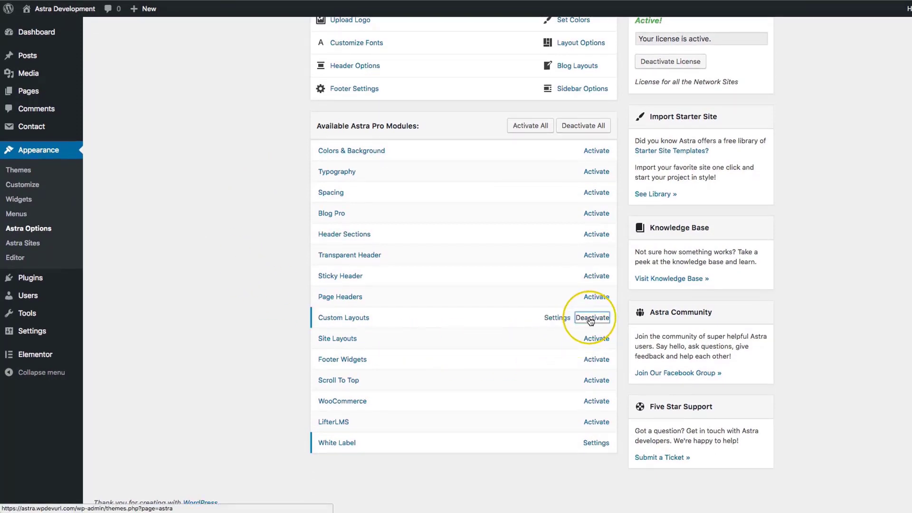
Open the Custom Layouts settings and start a new custom layout titled "Header".
{"action": "left_click", "coordinate": [557, 318]}
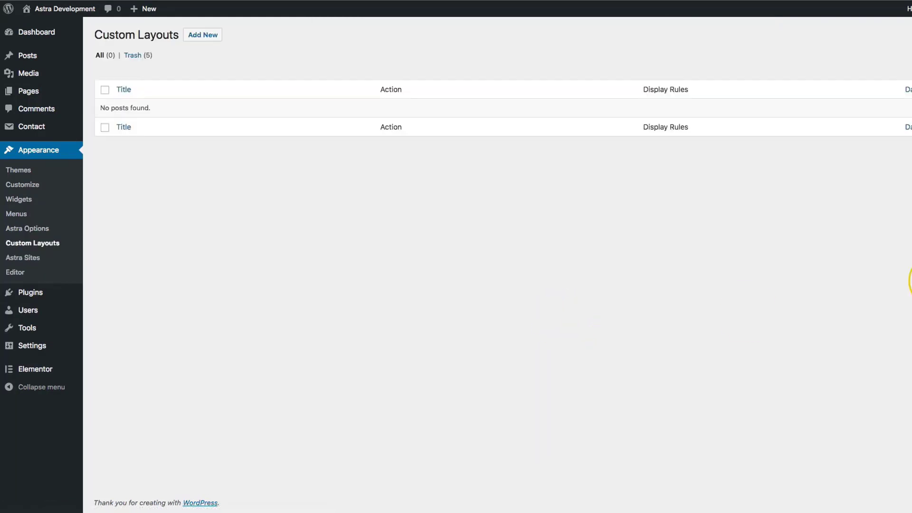
{"action": "left_click", "coordinate": [204, 36]}
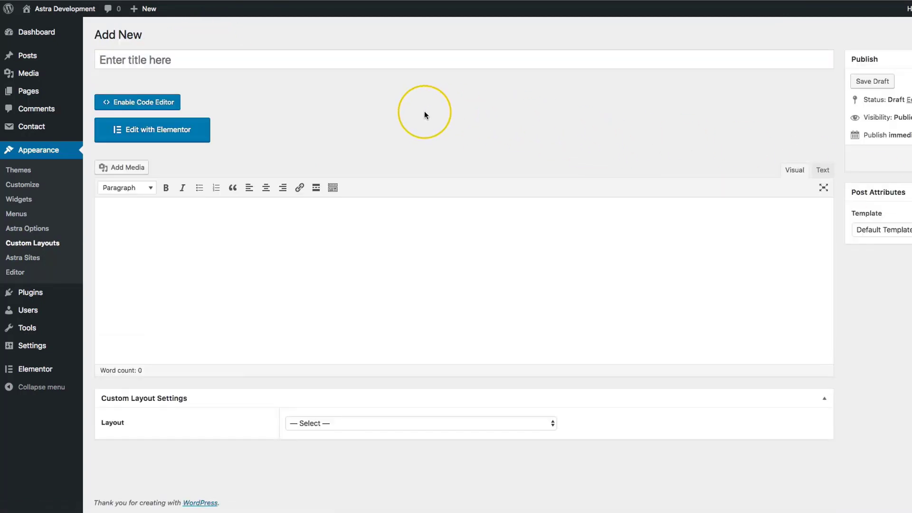
{"action": "left_click", "coordinate": [204, 58]}
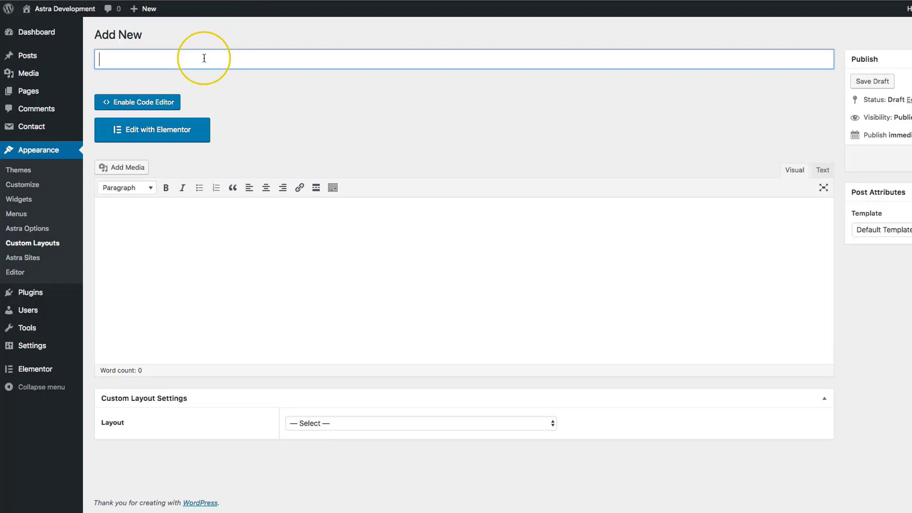
{"action": "type", "text": "Header"}
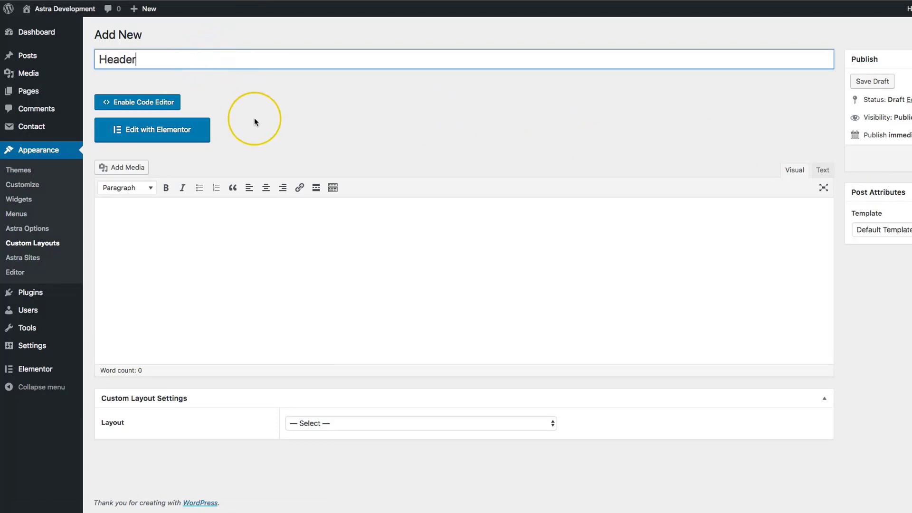
{"action": "left_click", "coordinate": [266, 127]}
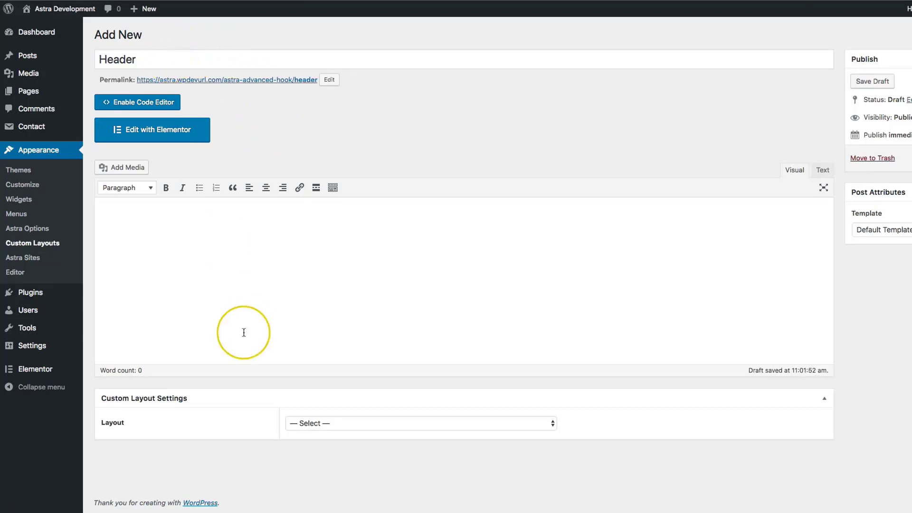
Set the layout type of the new custom layout to Header.
{"action": "scroll", "coordinate": [175, 391], "scroll_direction": "down", "scroll_amount": 1}
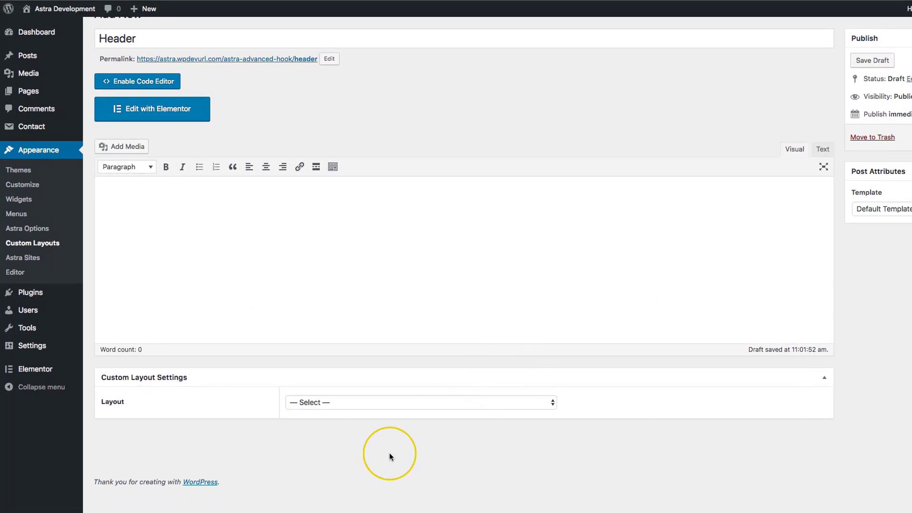
{"action": "left_click", "coordinate": [337, 403]}
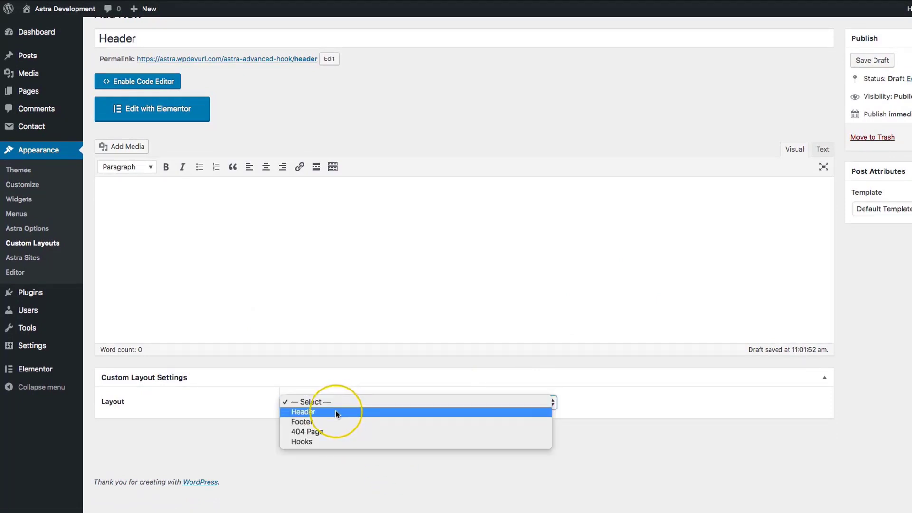
{"action": "left_click", "coordinate": [335, 412]}
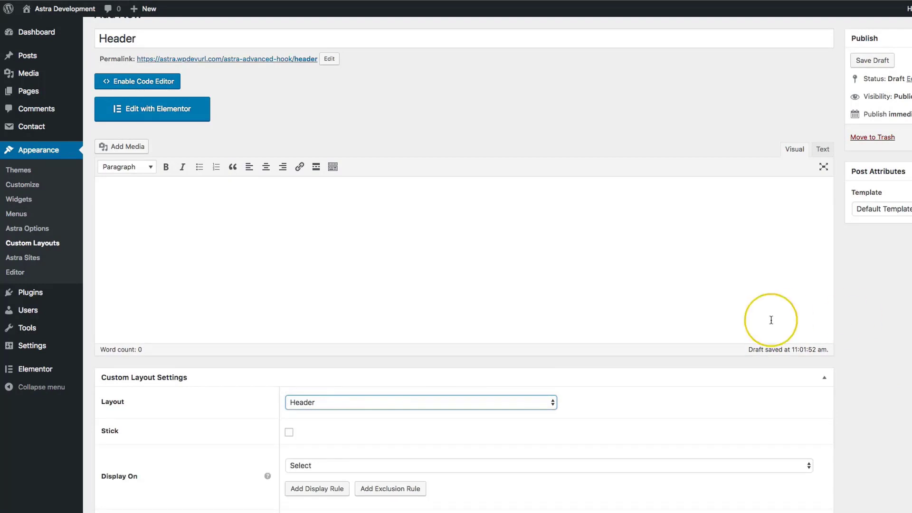
Try the header's Stick option, look through its Stick On device choices, and turn Stick off again.
{"action": "scroll", "coordinate": [740, 321], "scroll_direction": "down", "scroll_amount": 3}
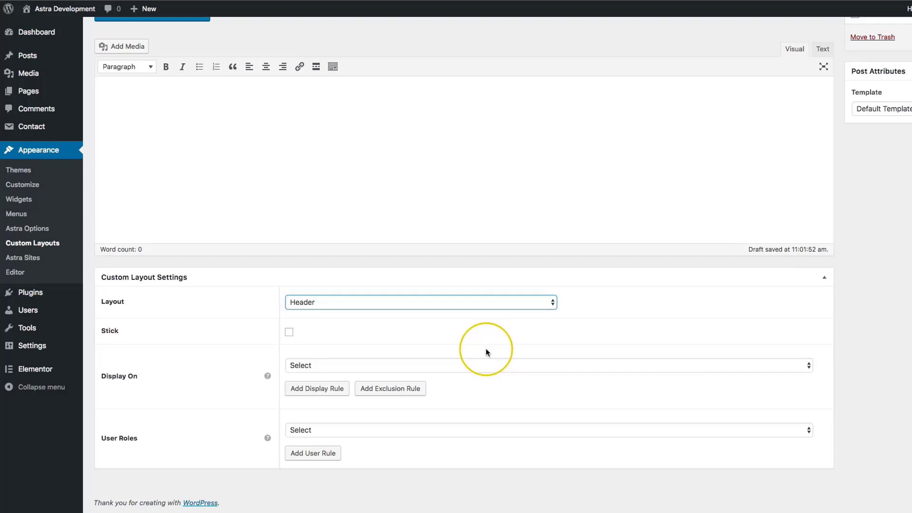
{"action": "left_click", "coordinate": [289, 332]}
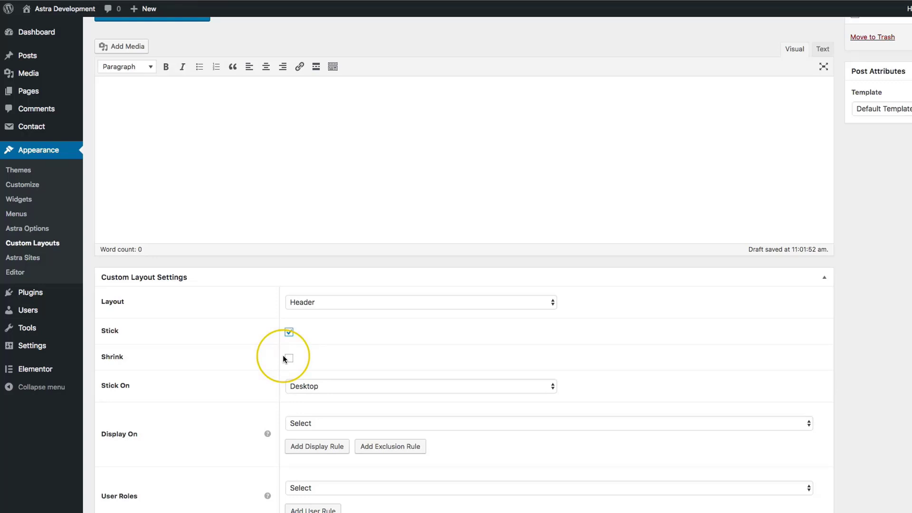
{"action": "scroll", "coordinate": [284, 354], "scroll_direction": "down", "scroll_amount": 3}
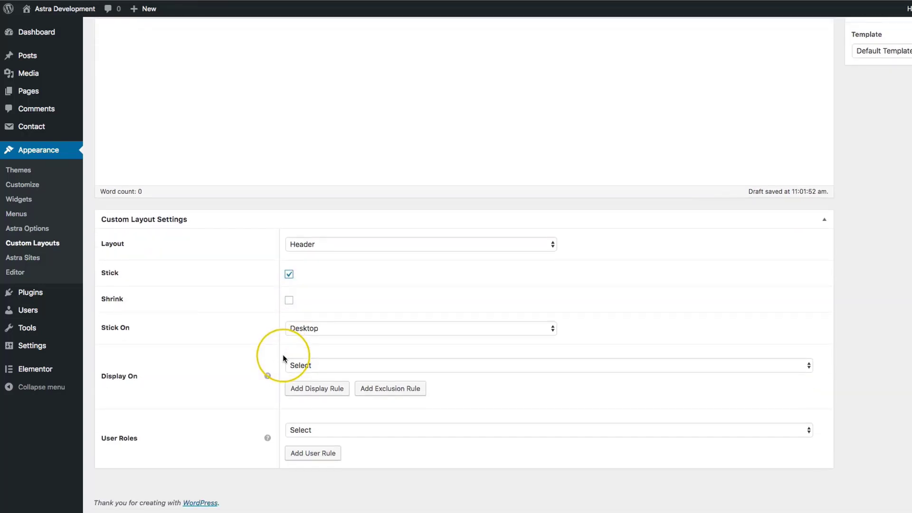
{"action": "left_click", "coordinate": [300, 329]}
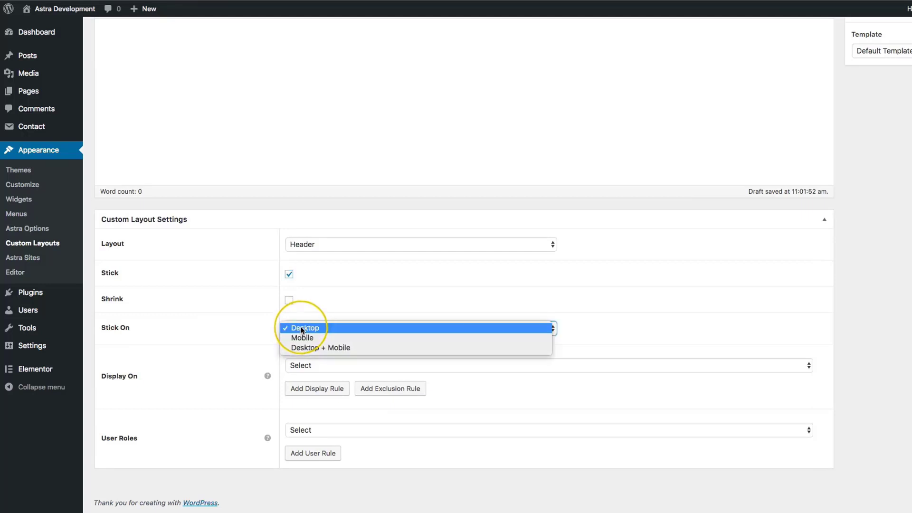
{"action": "left_click", "coordinate": [289, 273]}
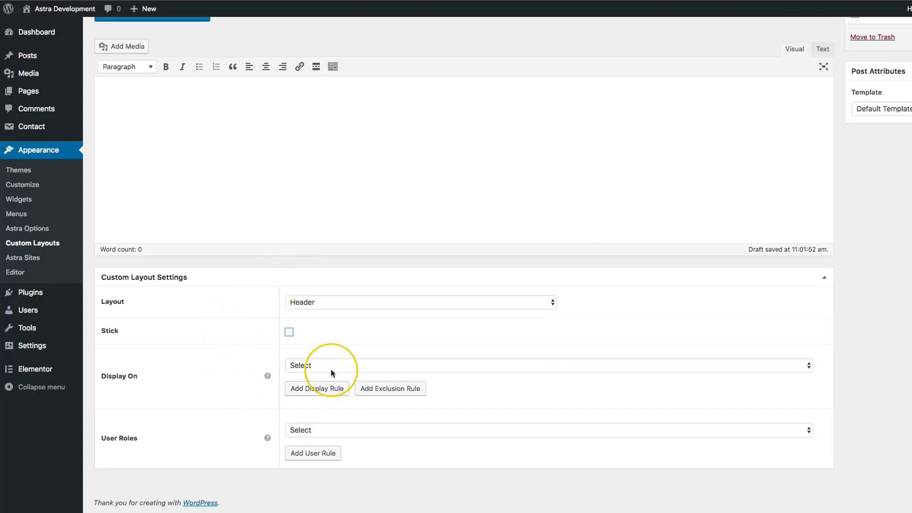
Examine the available Display On locations and User Roles choices for the header layout.
{"action": "left_click", "coordinate": [314, 366]}
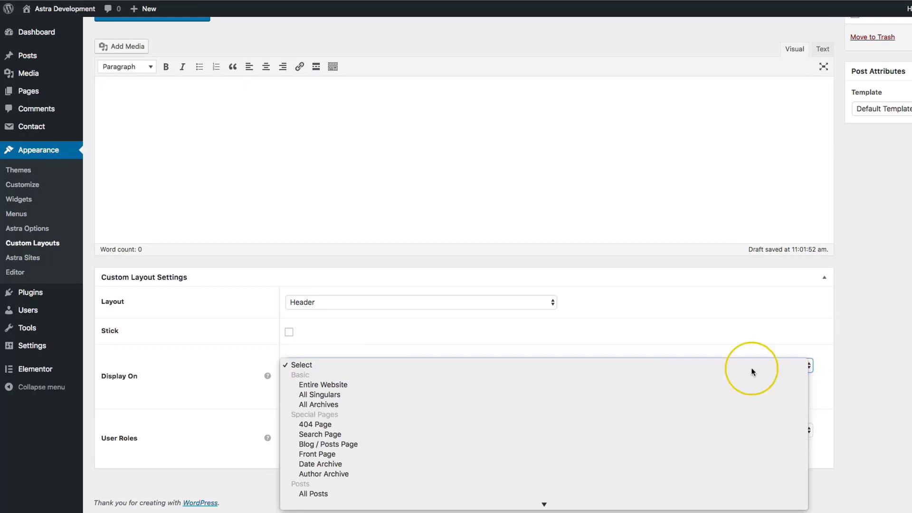
{"action": "scroll", "coordinate": [313, 387], "scroll_direction": "down", "scroll_amount": 3}
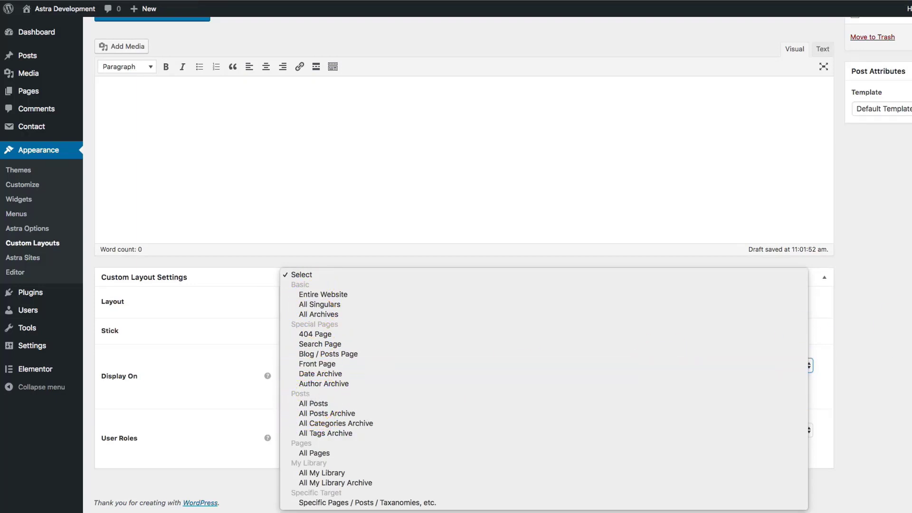
{"action": "key", "text": "Escape"}
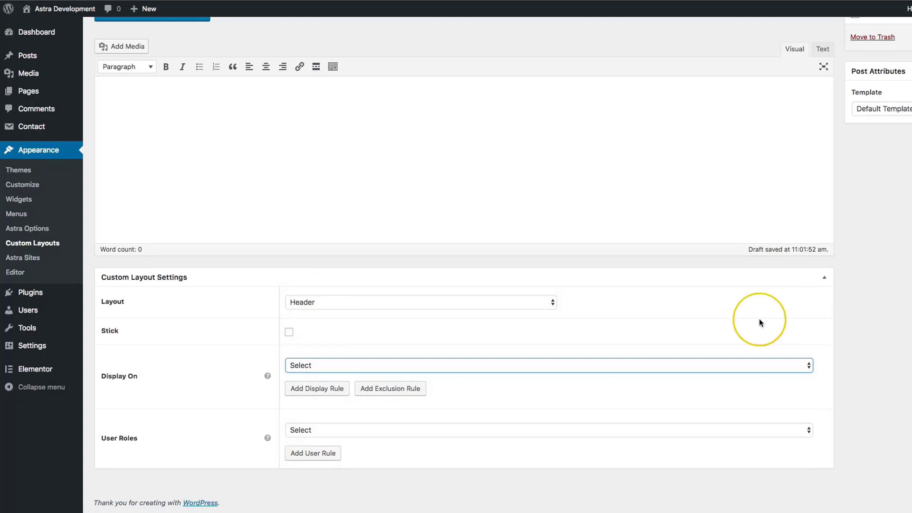
{"action": "left_click", "coordinate": [332, 430]}
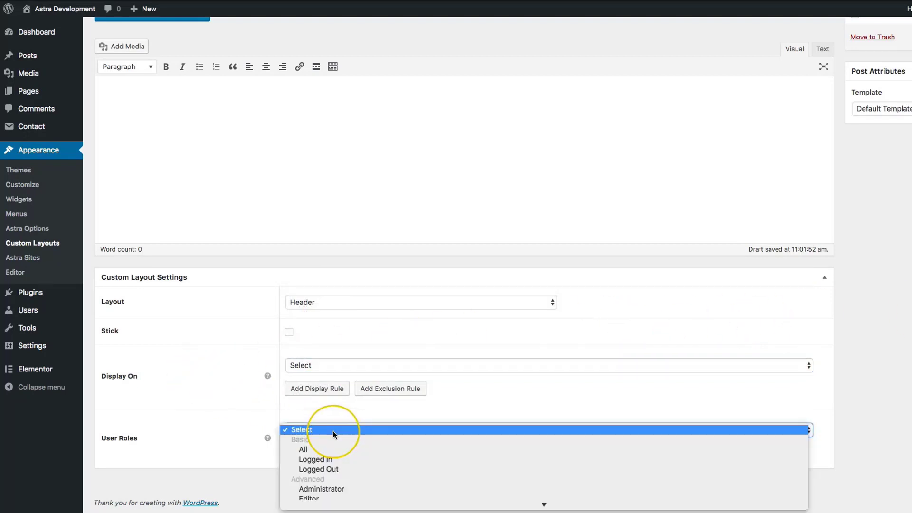
{"action": "scroll", "coordinate": [329, 430], "scroll_direction": "down", "scroll_amount": 3}
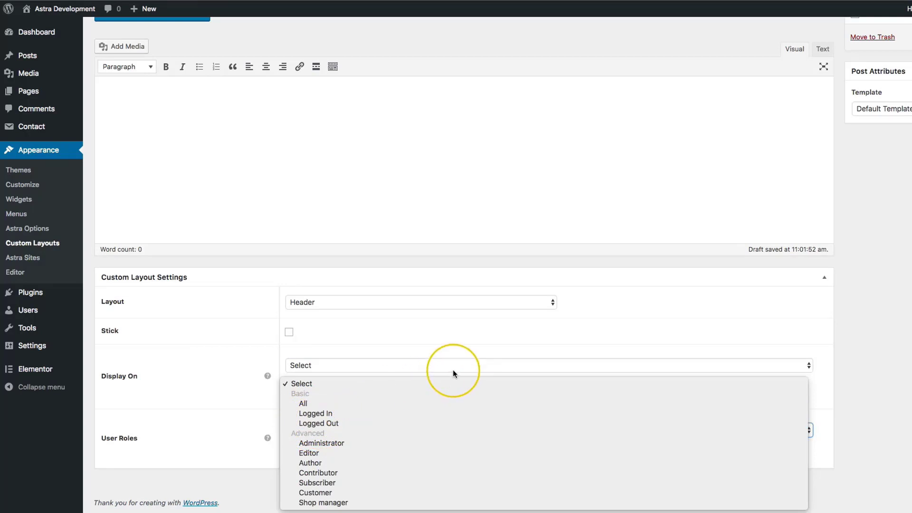
{"action": "left_click", "coordinate": [879, 361]}
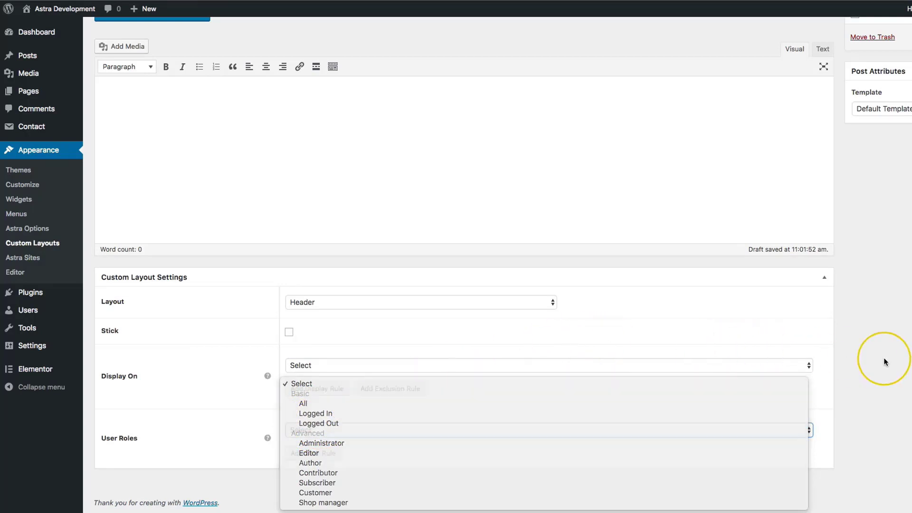
Set the header to display on the Entire Website for All user roles and publish the layout.
{"action": "left_click", "coordinate": [310, 365]}
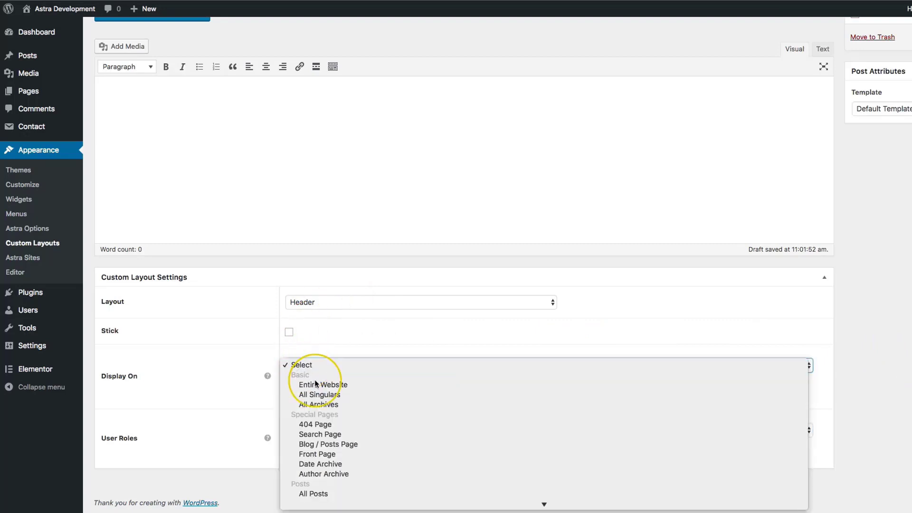
{"action": "left_click", "coordinate": [317, 386]}
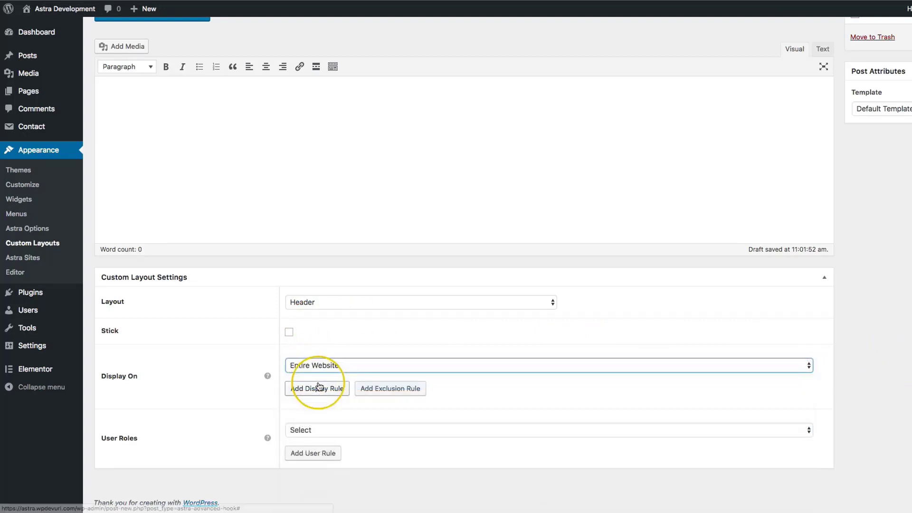
{"action": "left_click", "coordinate": [302, 431]}
{"action": "left_click", "coordinate": [305, 451]}
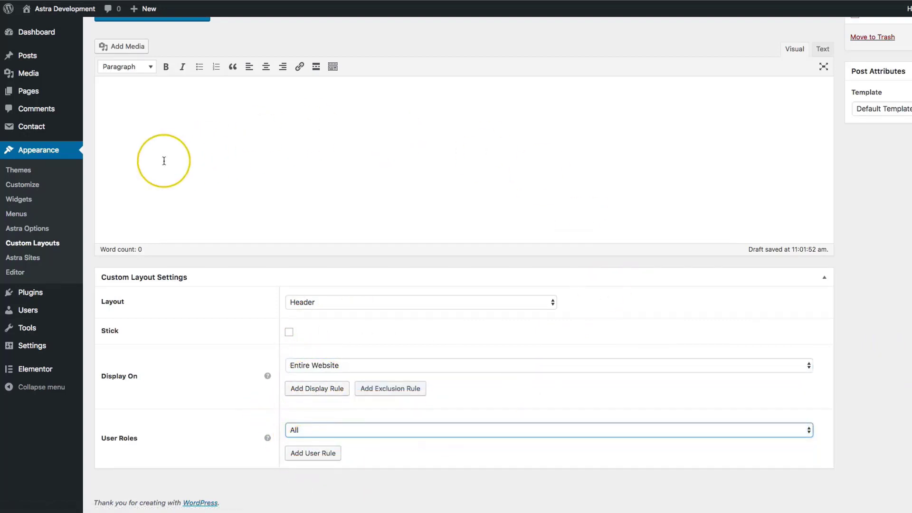
{"action": "left_click", "coordinate": [164, 159]}
{"action": "scroll", "coordinate": [164, 160], "scroll_direction": "up", "scroll_amount": 1}
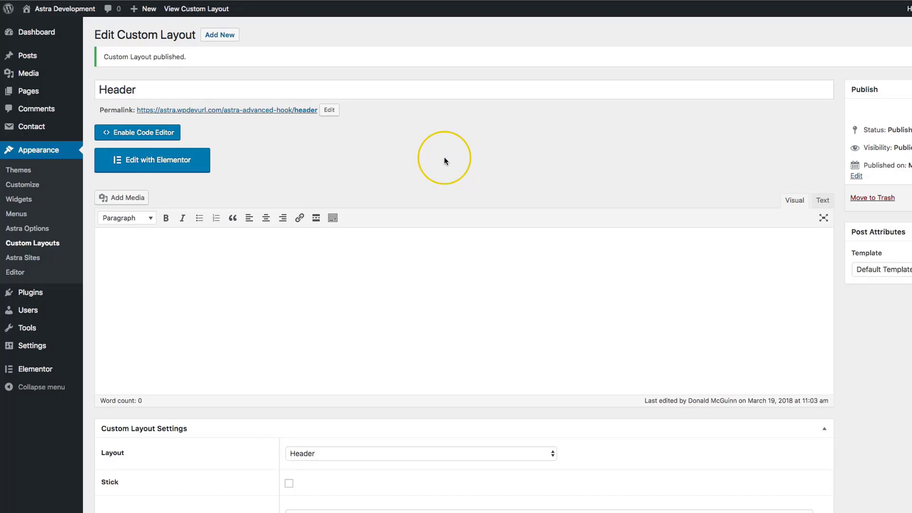
Open the header layout in Elementor and add a two-column section with a narrow first column.
{"action": "left_click", "coordinate": [145, 159]}
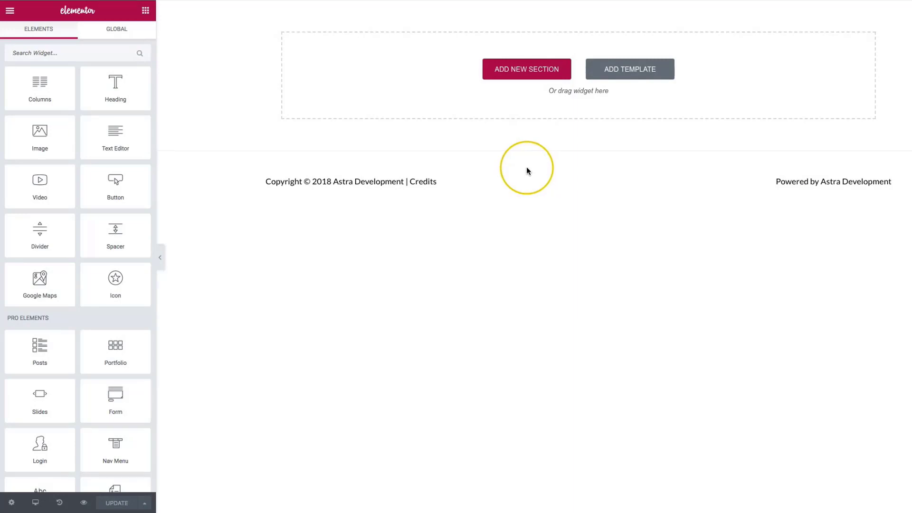
{"action": "left_click", "coordinate": [504, 69]}
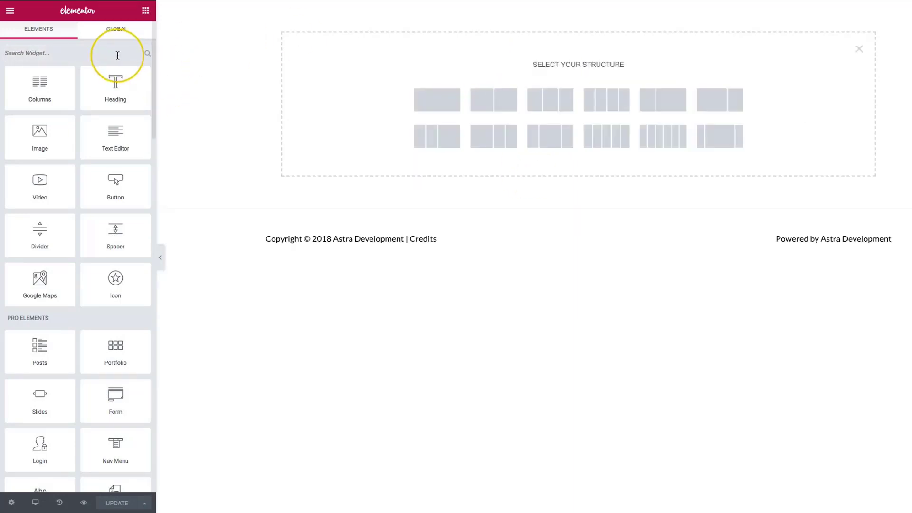
{"action": "left_click", "coordinate": [477, 100]}
{"action": "left_click_drag", "start_coordinate": [576, 38], "coordinate": [346, 49]}
Place an Image widget in the narrow first column and insert the motivational speaker logo.
{"action": "left_click", "coordinate": [87, 52]}
{"action": "type", "text": "imag"}
{"action": "left_click_drag", "start_coordinate": [40, 87], "coordinate": [374, 43]}
{"action": "left_click", "coordinate": [114, 118]}
{"action": "left_click", "coordinate": [478, 266]}
{"action": "left_click", "coordinate": [873, 499]}
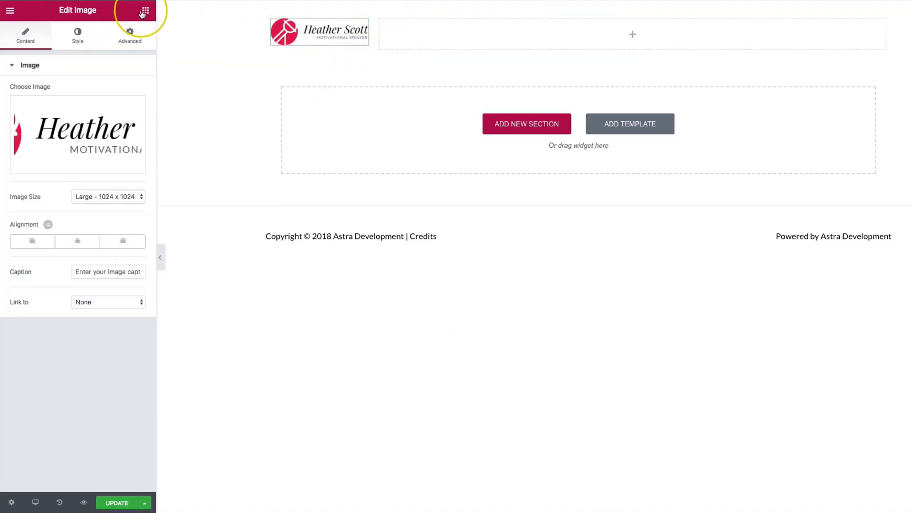
Add a Nav Menu widget to the wide second column of the header section.
{"action": "left_click", "coordinate": [145, 10]}
{"action": "type", "text": "nav"}
{"action": "left_click_drag", "start_coordinate": [114, 81], "coordinate": [617, 34]}
Give the header section a light gray background and set its content position to Middle.
{"action": "left_click", "coordinate": [214, 34]}
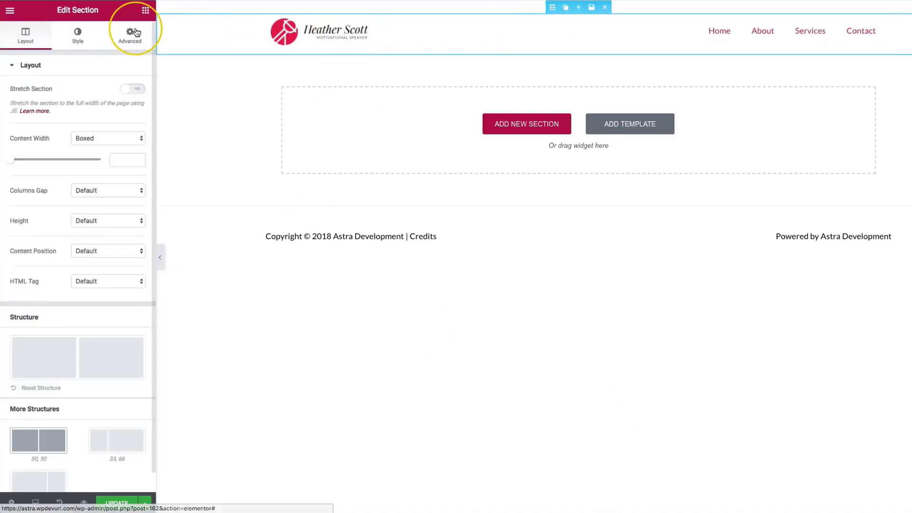
{"action": "left_click", "coordinate": [78, 36]}
{"action": "left_click", "coordinate": [84, 123]}
{"action": "left_click", "coordinate": [138, 147]}
{"action": "left_click_drag", "start_coordinate": [125, 190], "coordinate": [136, 264]}
{"action": "left_click", "coordinate": [450, 157]}
{"action": "left_click", "coordinate": [83, 251]}
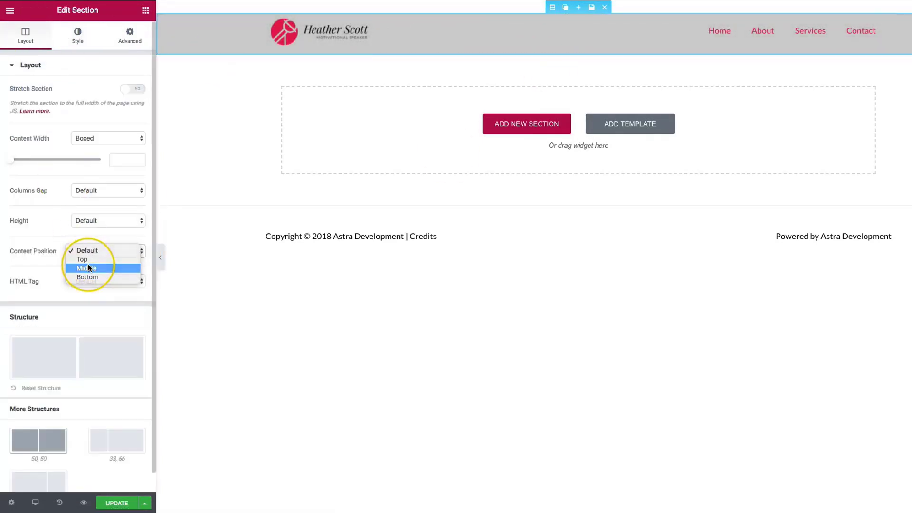
{"action": "left_click", "coordinate": [90, 265]}
Add a Button widget at the far end of the header, after the navigation menu.
{"action": "left_click", "coordinate": [145, 10]}
{"action": "type", "text": "button"}
{"action": "left_click_drag", "start_coordinate": [38, 88], "coordinate": [760, 57]}
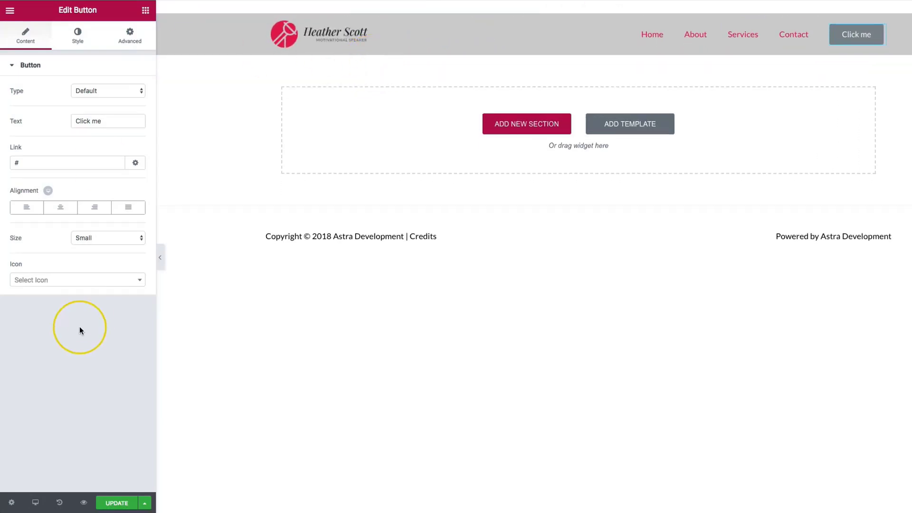
Update the header design and exit Elementor to the WordPress dashboard.
{"action": "left_click", "coordinate": [110, 504]}
{"action": "left_click", "coordinate": [10, 10]}
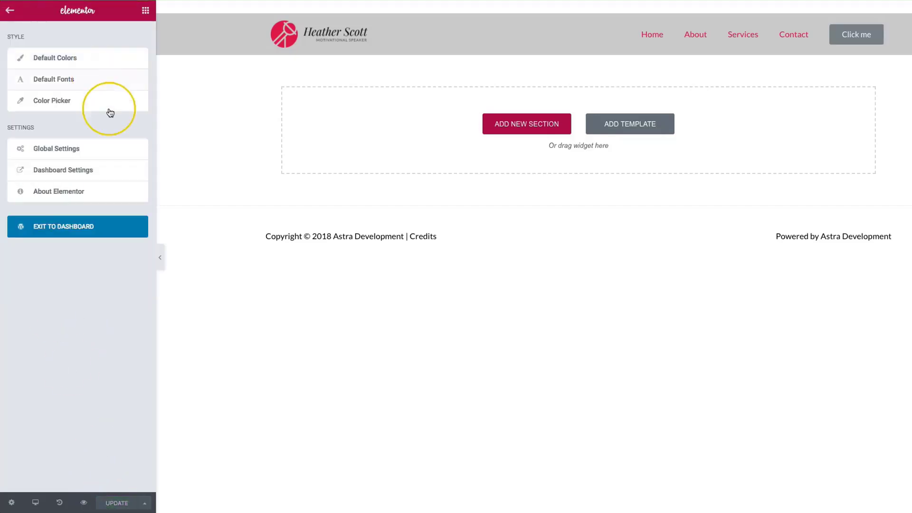
{"action": "left_click", "coordinate": [97, 227]}
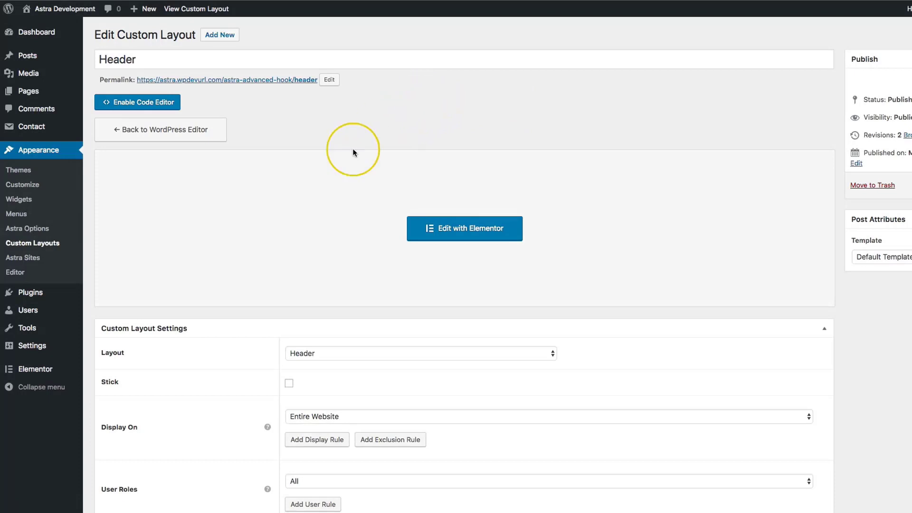
Make the Header custom layout sticky, keep Stick On set to Desktop with Shrink off, and update the layout.
{"action": "scroll", "coordinate": [308, 214], "scroll_direction": "down", "scroll_amount": 3}
{"action": "scroll", "coordinate": [308, 214], "scroll_direction": "down", "scroll_amount": 2}
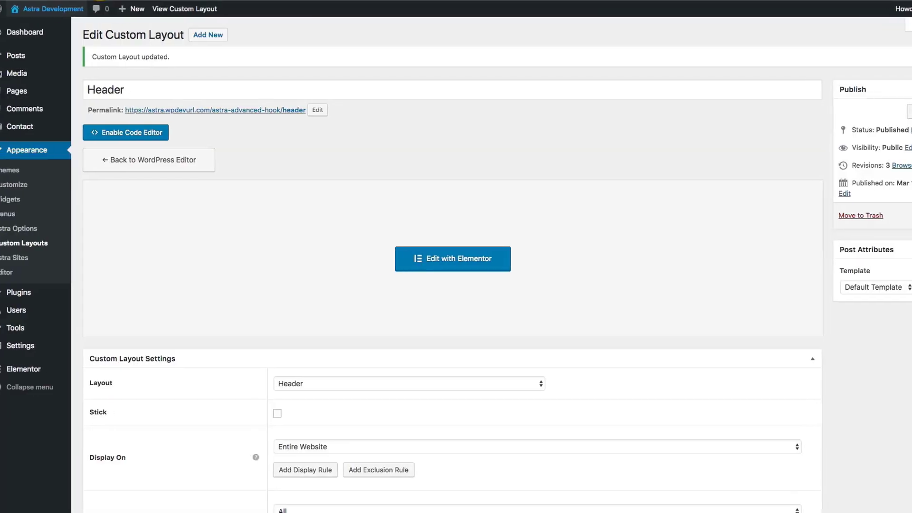
{"action": "scroll", "coordinate": [208, 217], "scroll_direction": "down", "scroll_amount": 3}
{"action": "scroll", "coordinate": [207, 218], "scroll_direction": "down", "scroll_amount": 3}
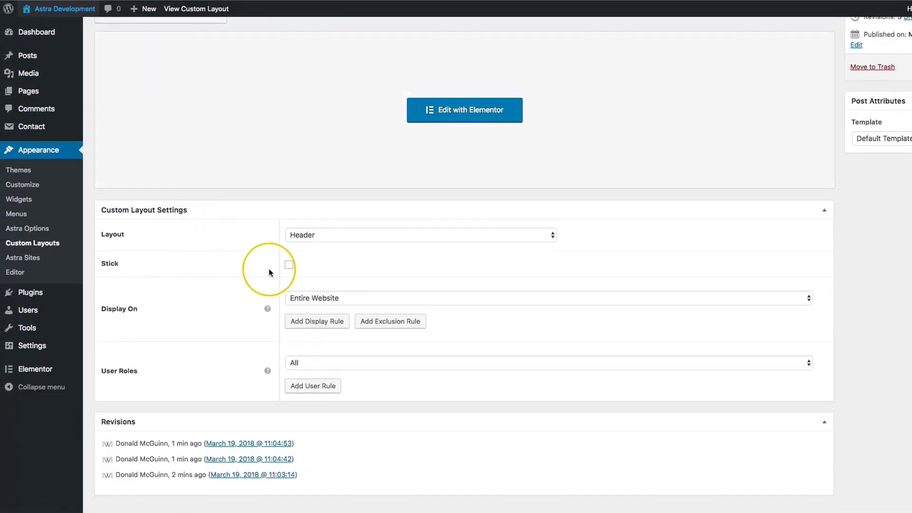
{"action": "left_click", "coordinate": [288, 265]}
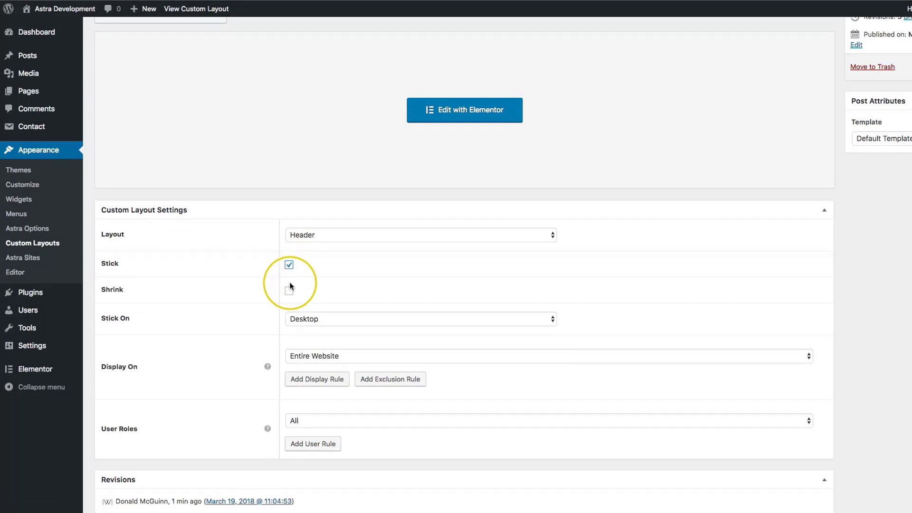
{"action": "left_click", "coordinate": [303, 322]}
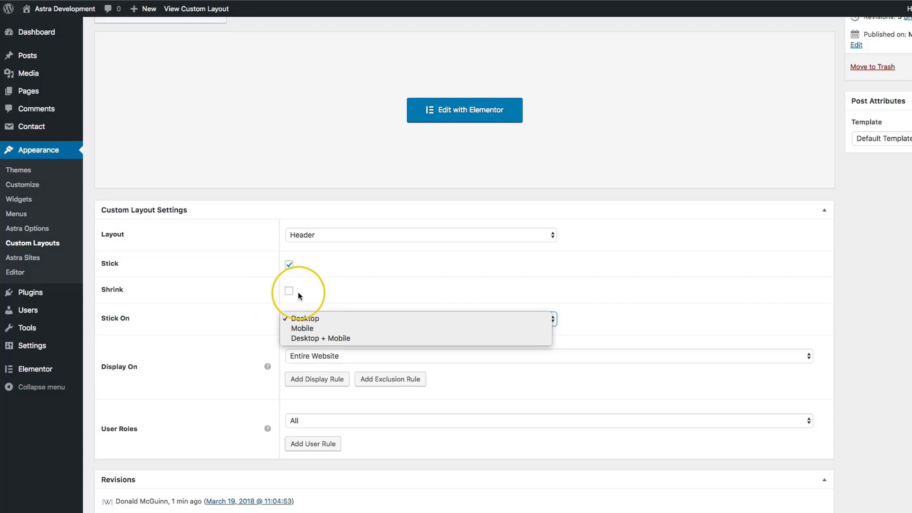
{"action": "left_click", "coordinate": [238, 291]}
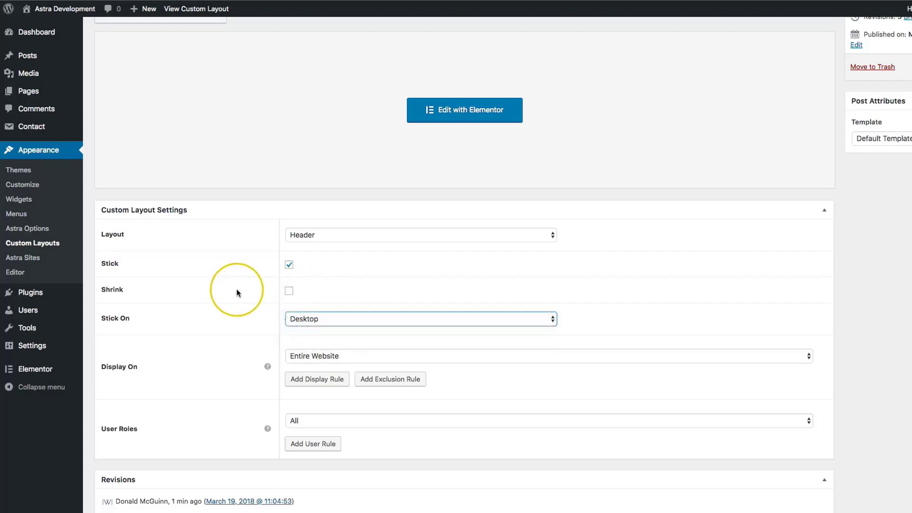
{"action": "left_click", "coordinate": [310, 321]}
{"action": "left_click", "coordinate": [290, 295]}
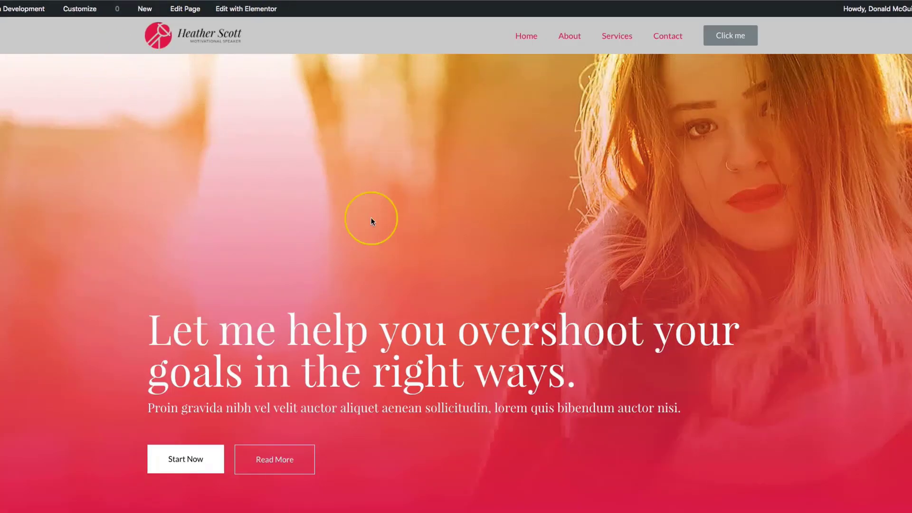
Check on the live home page how the gray sticky header behaves down the page and back up.
{"action": "scroll", "coordinate": [351, 196], "scroll_direction": "down", "scroll_amount": 2}
{"action": "scroll", "coordinate": [352, 196], "scroll_direction": "down", "scroll_amount": 9}
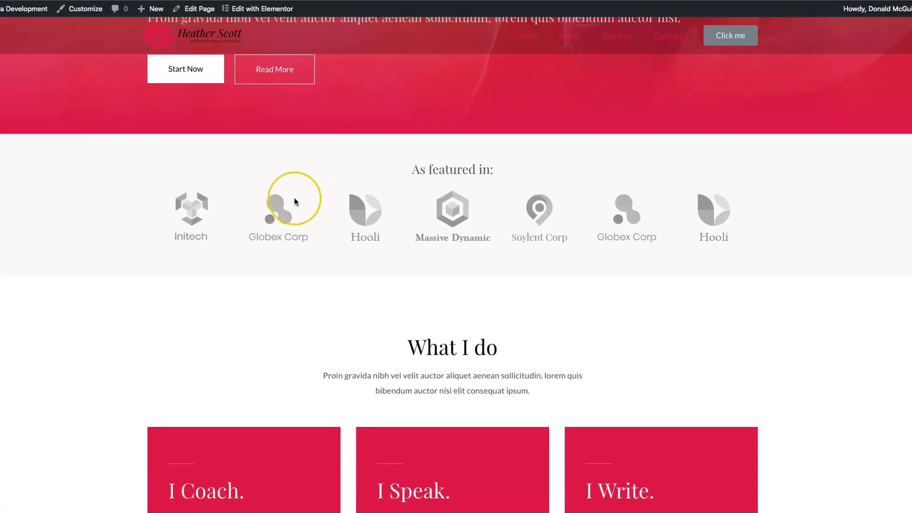
{"action": "scroll", "coordinate": [175, 206], "scroll_direction": "down", "scroll_amount": 4}
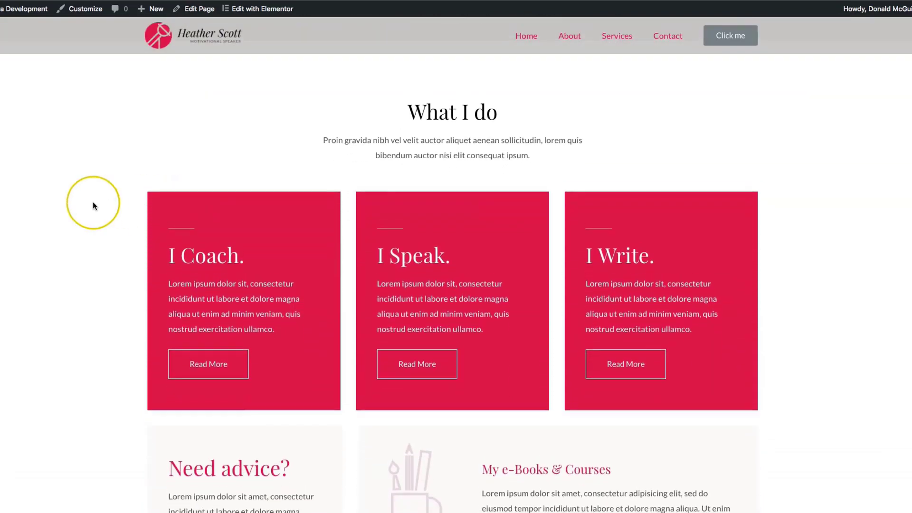
{"action": "scroll", "coordinate": [92, 203], "scroll_direction": "up", "scroll_amount": 4}
{"action": "scroll", "coordinate": [94, 204], "scroll_direction": "up", "scroll_amount": 9}
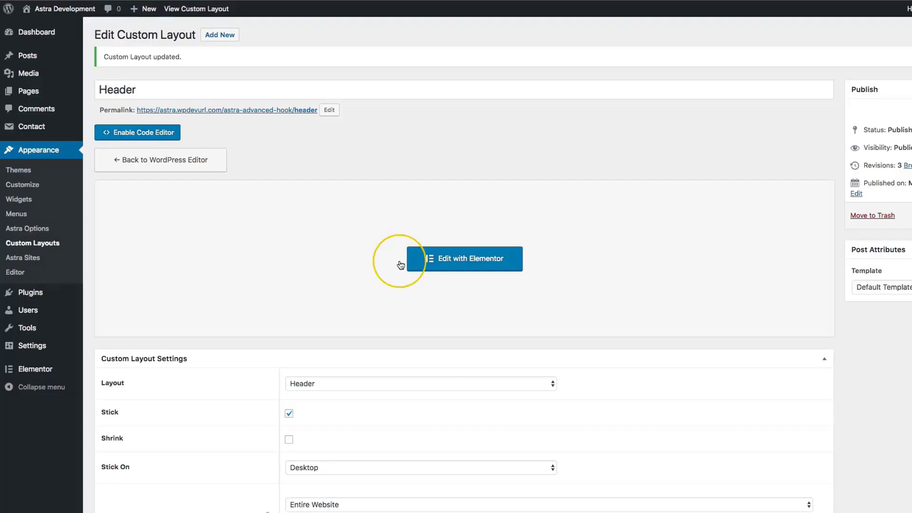
Open the Header layout in Elementor and set the header section's background color to black.
{"action": "left_click", "coordinate": [404, 260]}
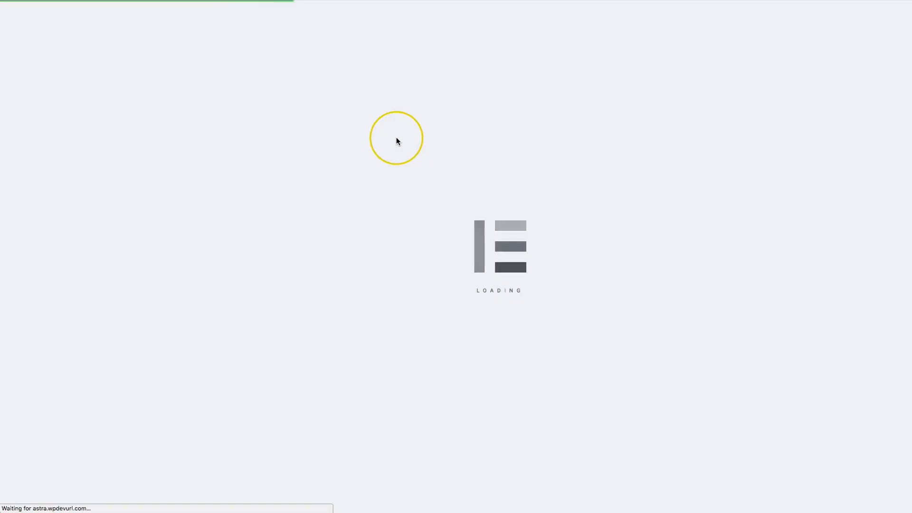
{"action": "left_click", "coordinate": [551, 9]}
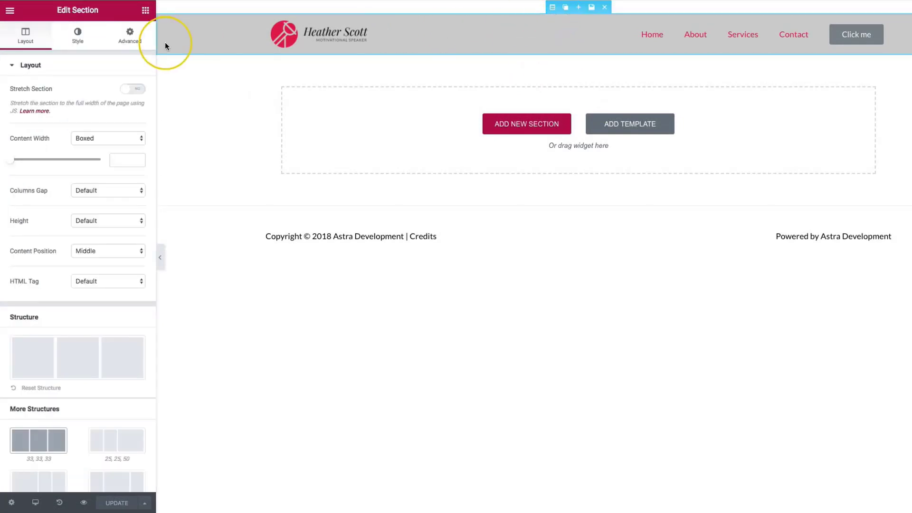
{"action": "left_click", "coordinate": [129, 34]}
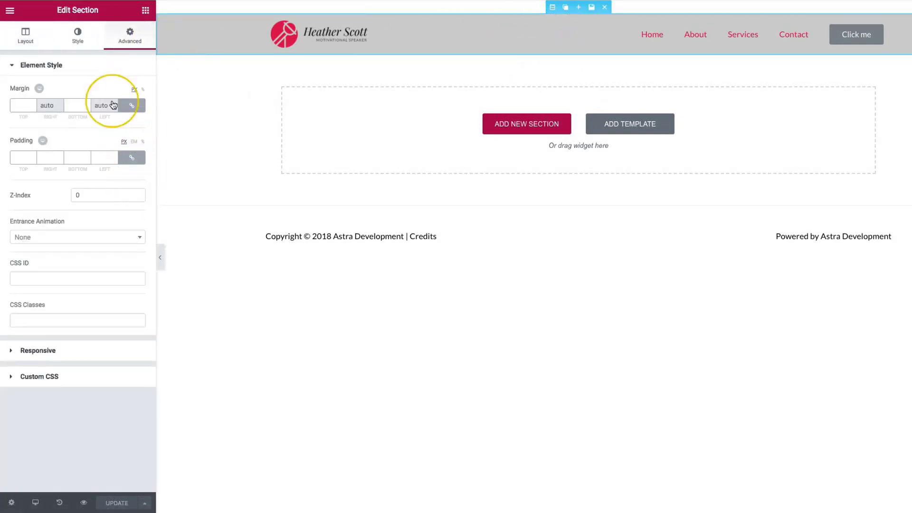
{"action": "left_click", "coordinate": [76, 36]}
{"action": "left_click", "coordinate": [132, 153]}
{"action": "left_click", "coordinate": [138, 259]}
{"action": "left_click_drag", "start_coordinate": [138, 260], "coordinate": [137, 149]}
Replace the header's logo image with the mug-and-books icon from the media library and narrow its column.
{"action": "left_click", "coordinate": [322, 36]}
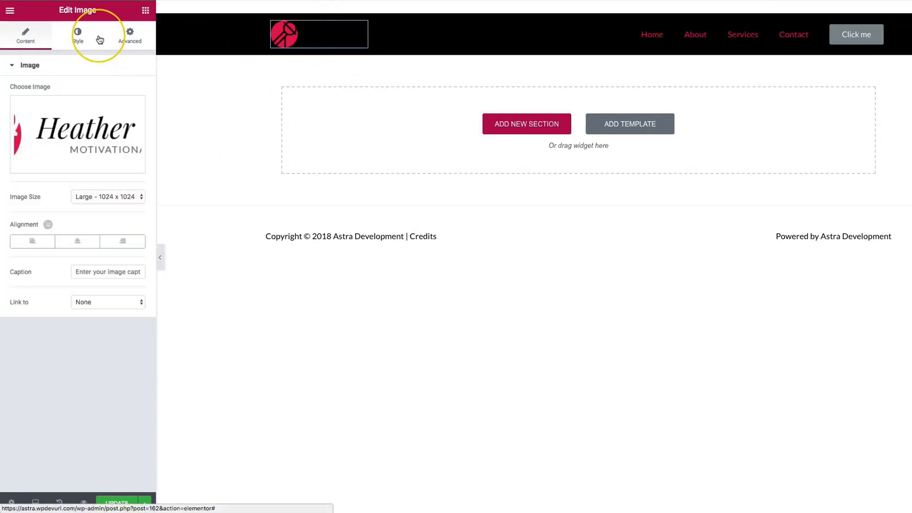
{"action": "left_click", "coordinate": [97, 119]}
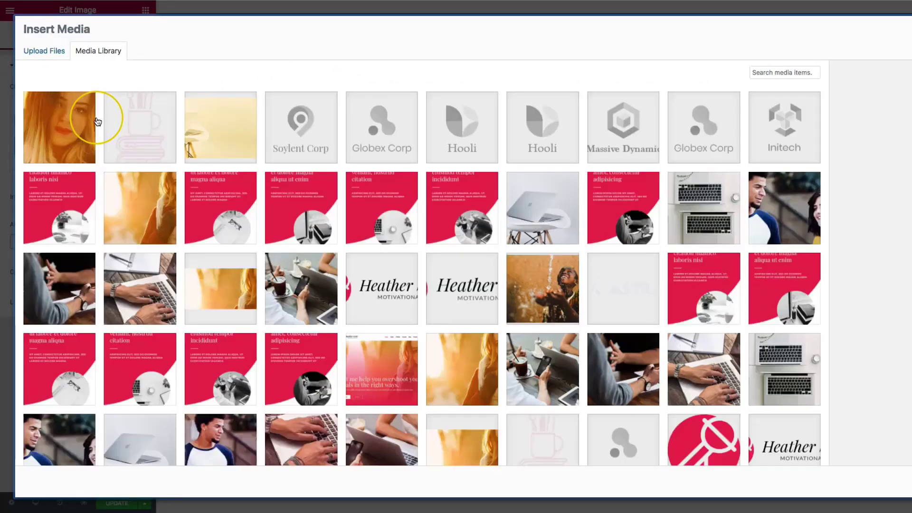
{"action": "left_click", "coordinate": [150, 139]}
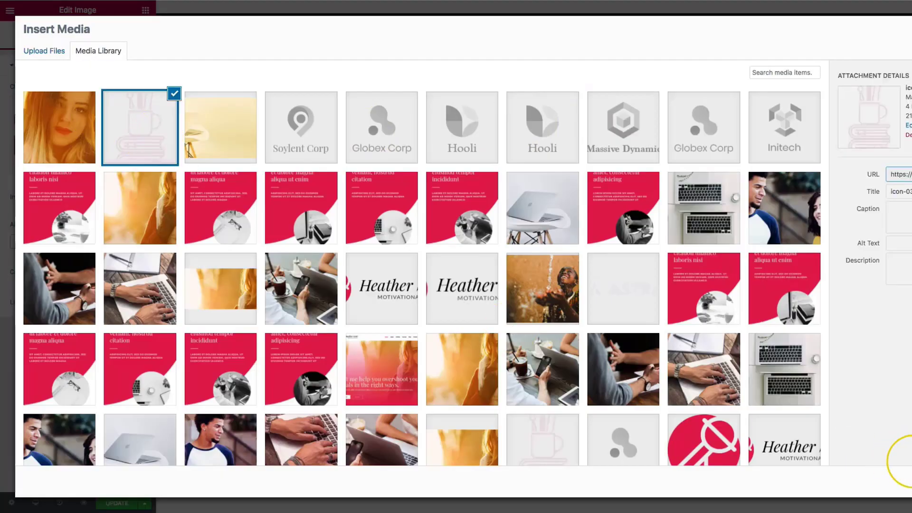
{"action": "left_click", "coordinate": [897, 480]}
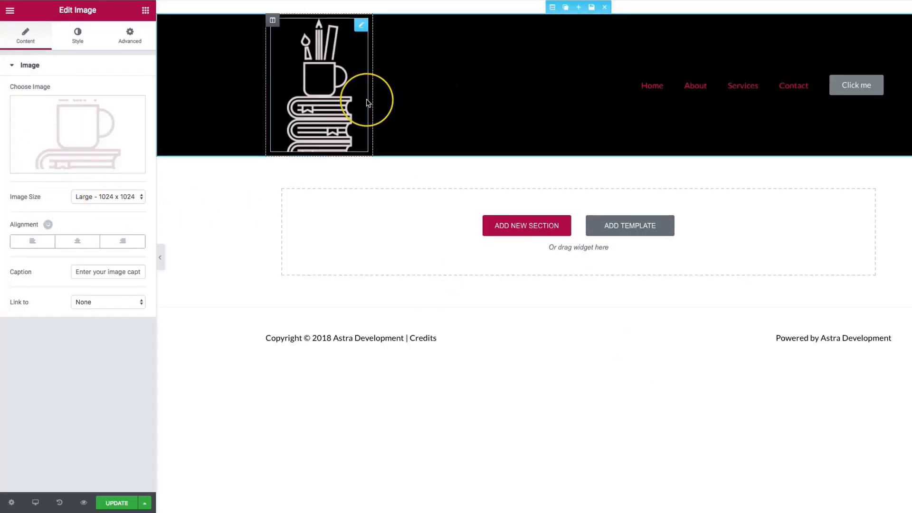
{"action": "left_click_drag", "start_coordinate": [372, 99], "coordinate": [301, 93]}
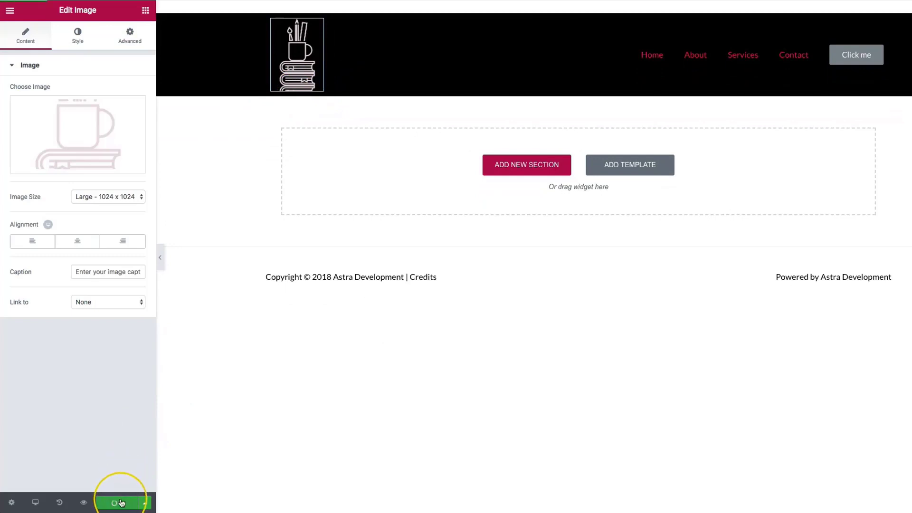
Update and exit the header design, and review the black header on the live home page.
{"action": "left_click", "coordinate": [10, 10]}
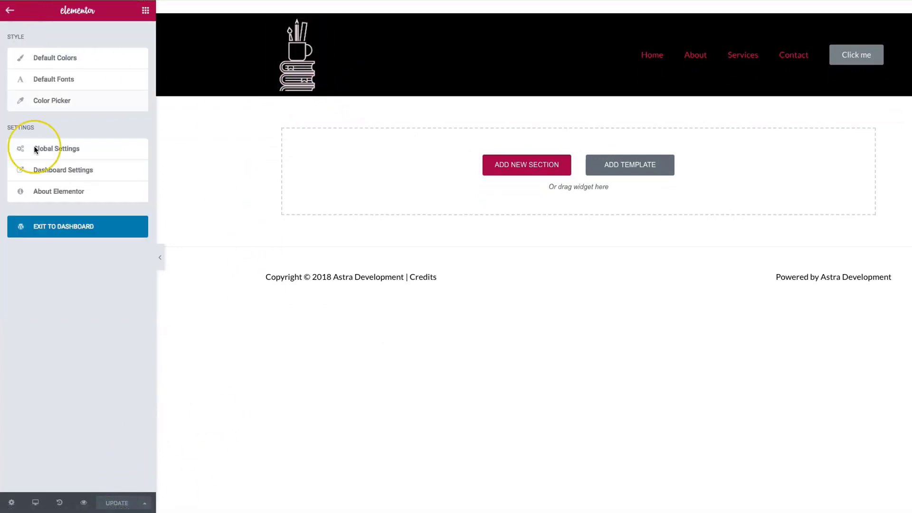
{"action": "left_click", "coordinate": [83, 237]}
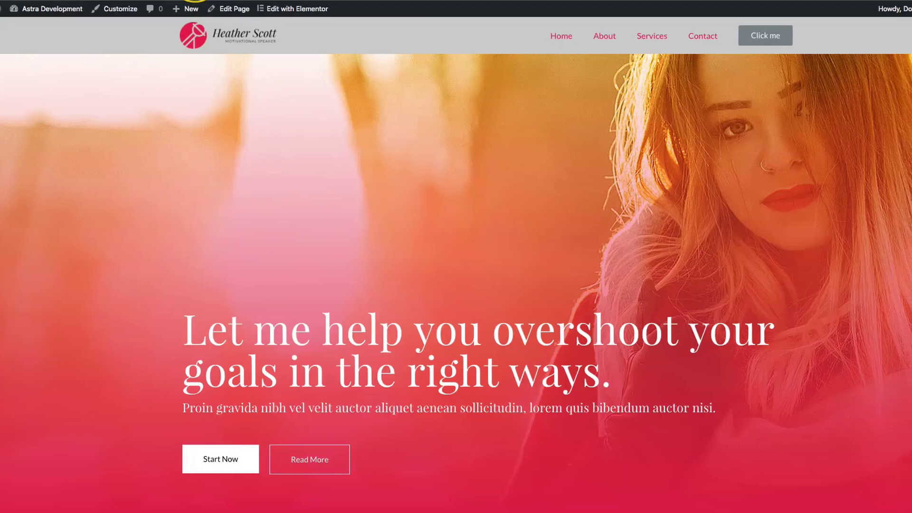
{"action": "scroll", "coordinate": [245, 218], "scroll_direction": "down", "scroll_amount": 5}
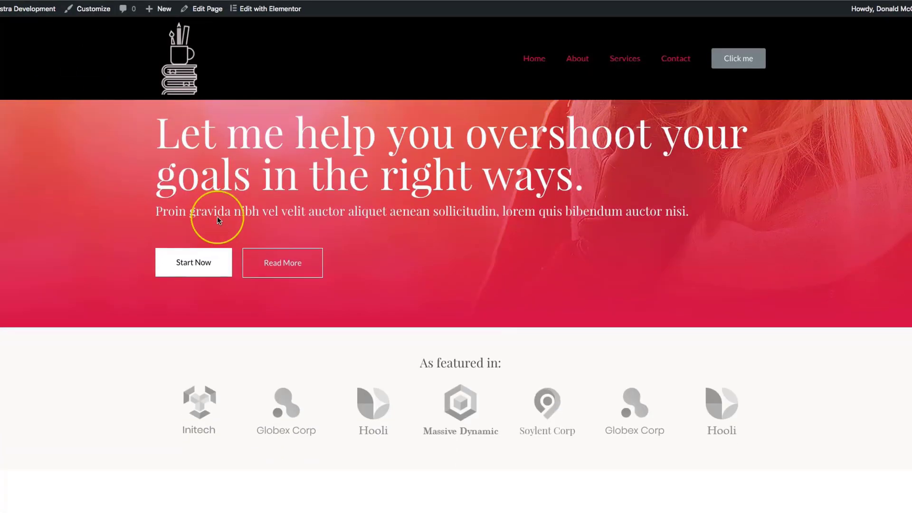
{"action": "scroll", "coordinate": [217, 217], "scroll_direction": "down", "scroll_amount": 7}
{"action": "scroll", "coordinate": [197, 218], "scroll_direction": "up", "scroll_amount": 12}
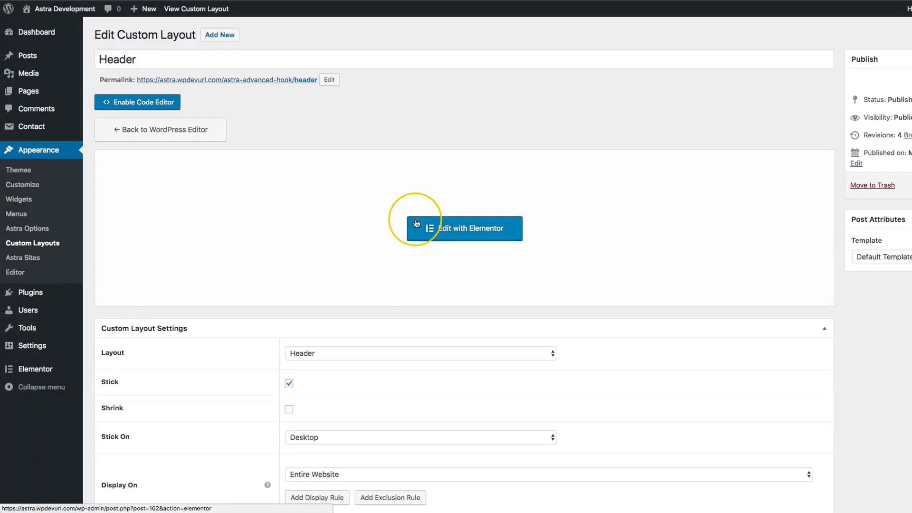
Reopen the header in Elementor and replace the mug-and-books image with the white Astra logo from the media library.
{"action": "left_click", "coordinate": [433, 232]}
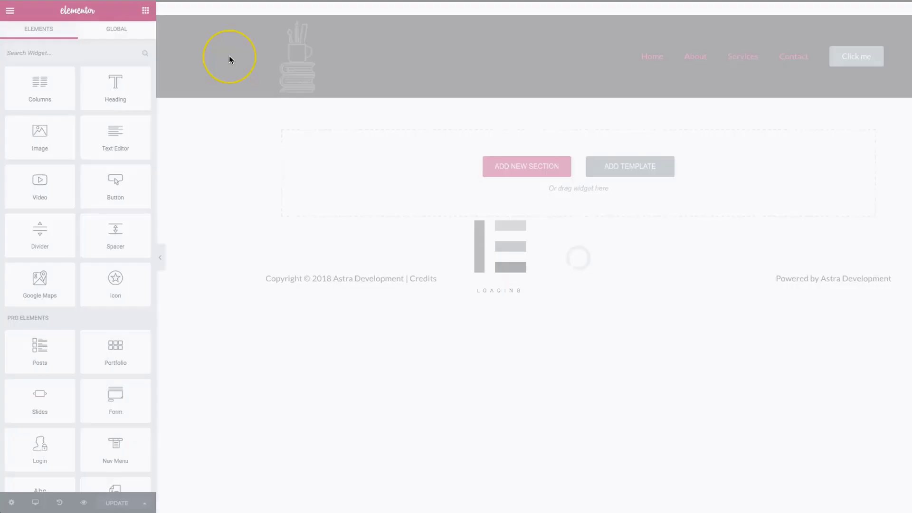
{"action": "left_click", "coordinate": [294, 57]}
{"action": "left_click", "coordinate": [122, 118]}
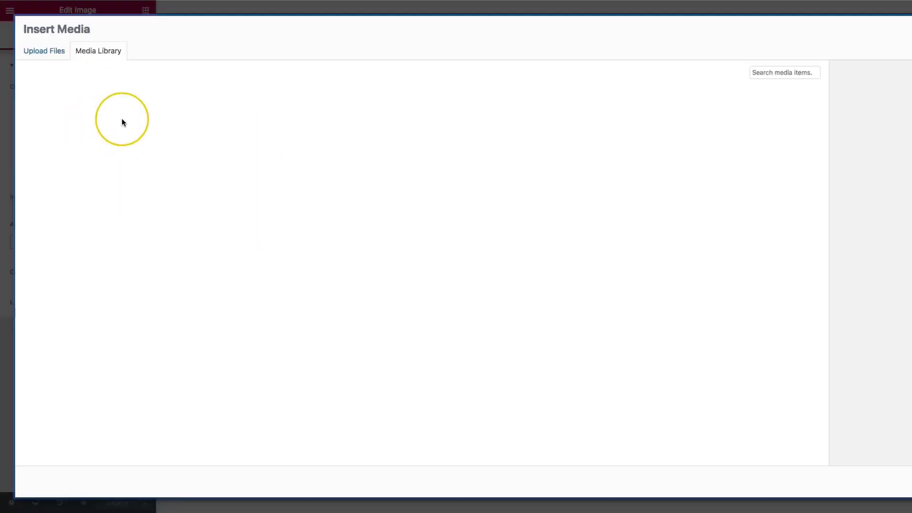
{"action": "scroll", "coordinate": [368, 349], "scroll_direction": "down", "scroll_amount": 3}
{"action": "left_click", "coordinate": [651, 190]}
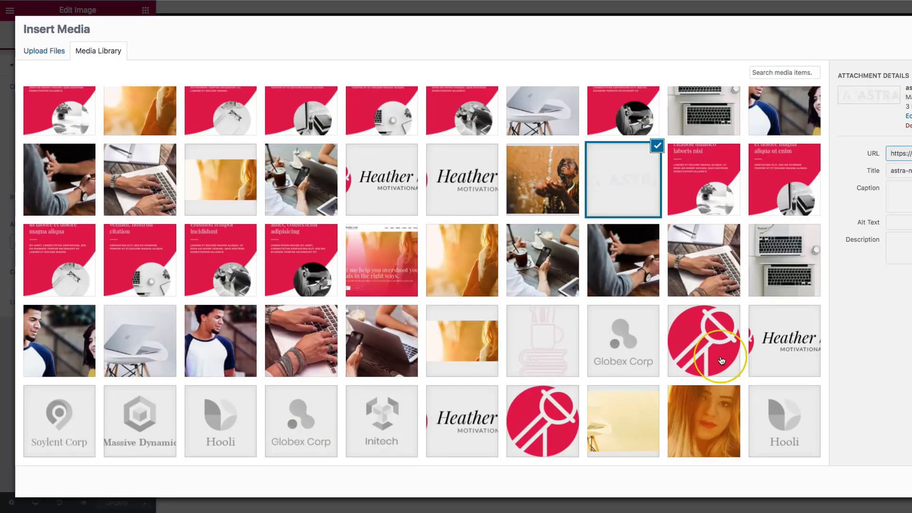
{"action": "left_click", "coordinate": [907, 480]}
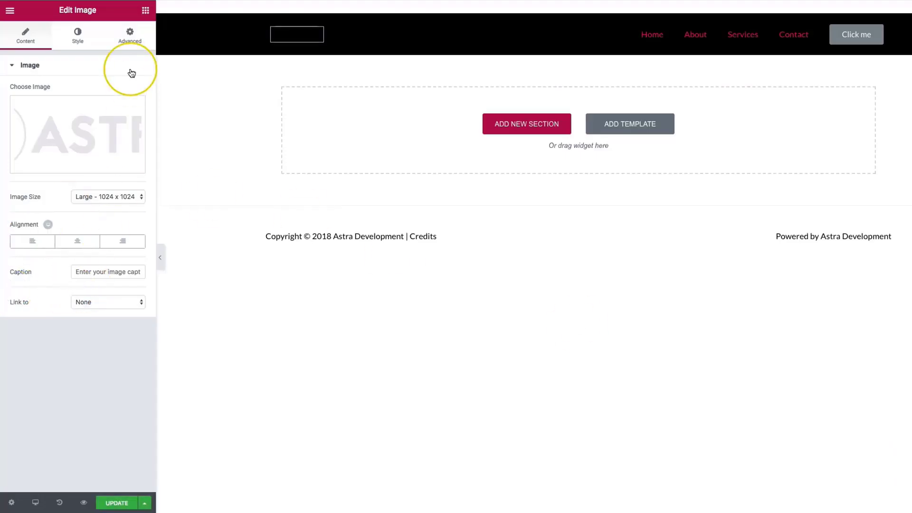
Give the logo image the CSS class logo and add custom CSS setting .logo img to width: 200px.
{"action": "left_click", "coordinate": [130, 36]}
{"action": "left_click", "coordinate": [70, 319]}
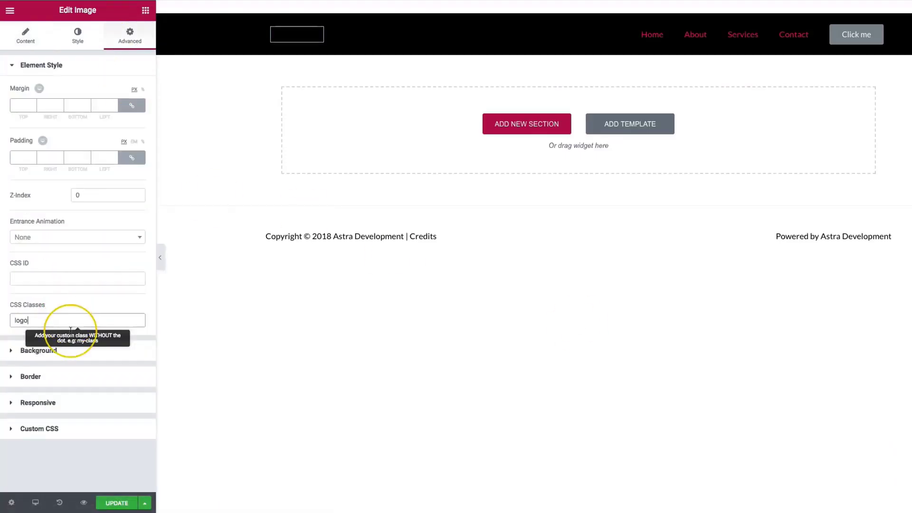
{"action": "left_click", "coordinate": [67, 428]}
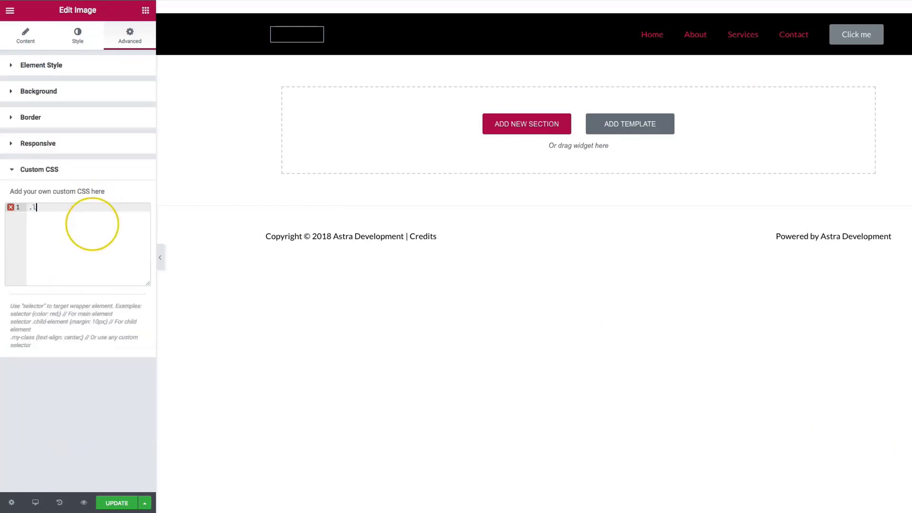
{"action": "type", "text": ".logo img{"}
{"action": "key", "text": "Return"}
{"action": "type", "text": "width: 200px;"}
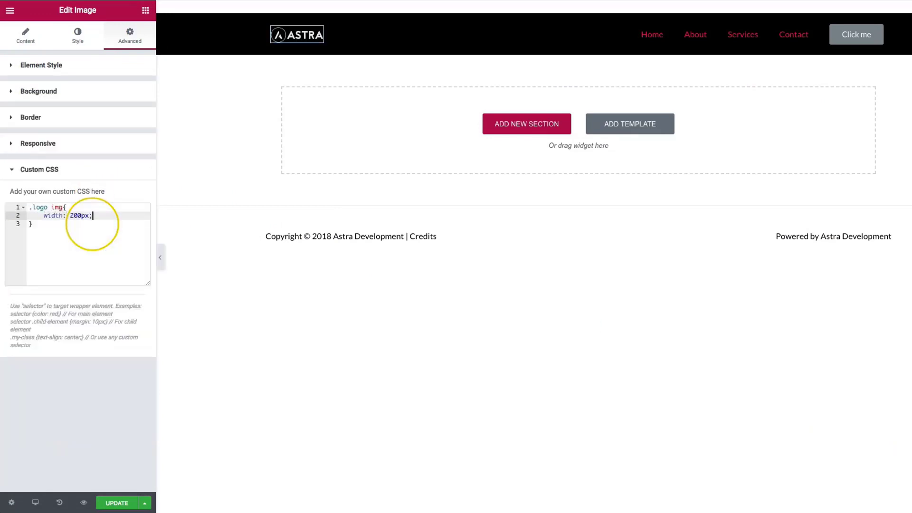
Update the header with the Astra logo and exit Elementor to the WordPress dashboard.
{"action": "left_click", "coordinate": [146, 14]}
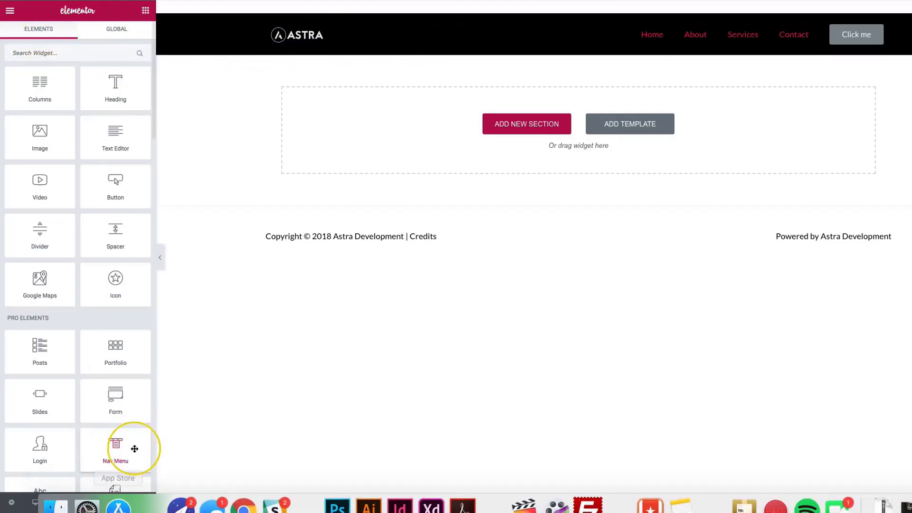
{"action": "left_click", "coordinate": [131, 502]}
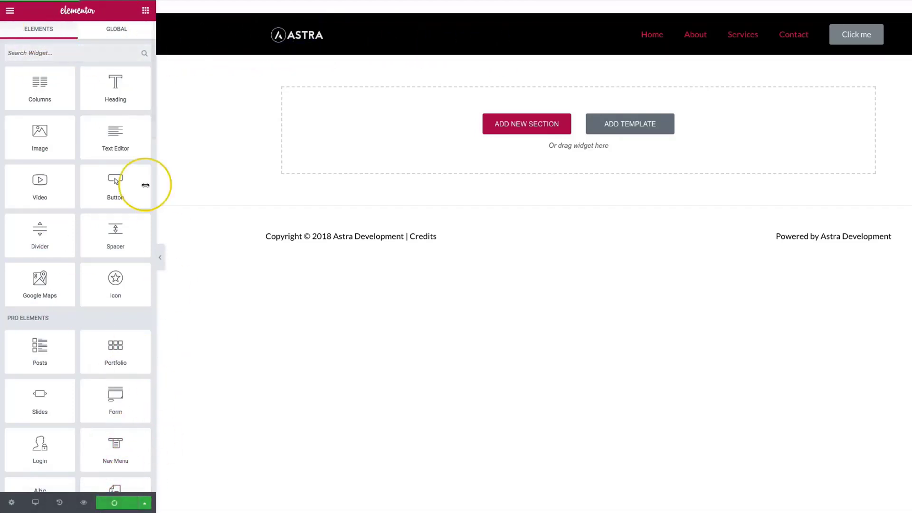
{"action": "left_click", "coordinate": [9, 11]}
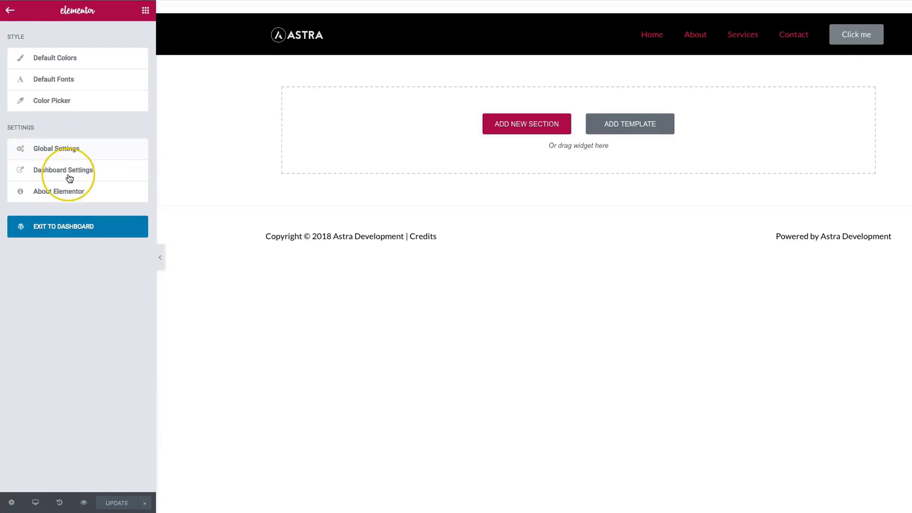
{"action": "left_click", "coordinate": [70, 228]}
Check the black sticky header with the Astra logo on the live home page, both scrolled and at the top.
{"action": "scroll", "coordinate": [244, 328], "scroll_direction": "down", "scroll_amount": 3}
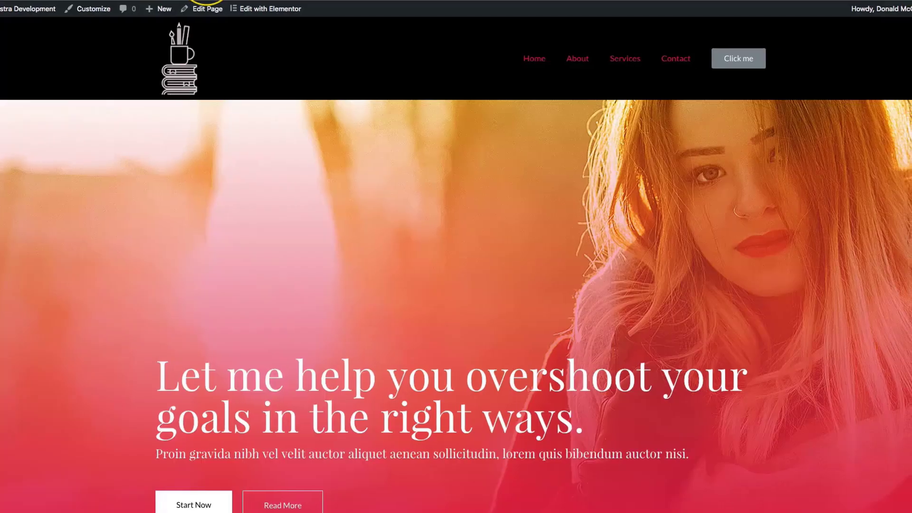
{"action": "scroll", "coordinate": [107, 147], "scroll_direction": "down", "scroll_amount": 4}
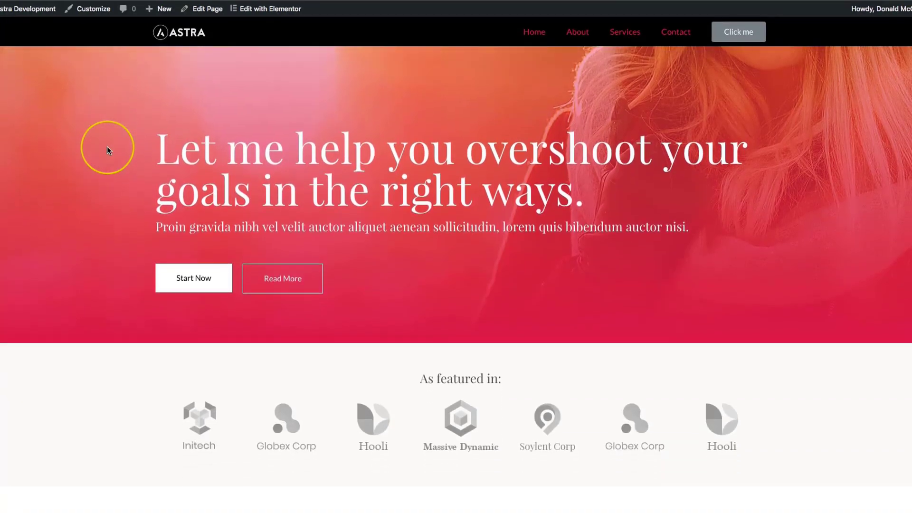
{"action": "scroll", "coordinate": [107, 146], "scroll_direction": "up", "scroll_amount": 4}
{"action": "scroll", "coordinate": [106, 147], "scroll_direction": "down", "scroll_amount": 2}
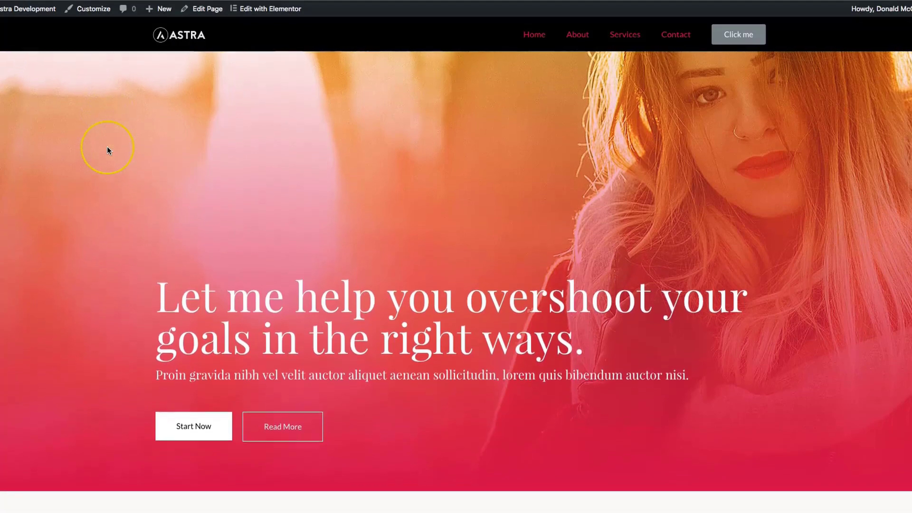
{"action": "scroll", "coordinate": [107, 147], "scroll_direction": "up", "scroll_amount": 1}
{"action": "scroll", "coordinate": [107, 146], "scroll_direction": "down", "scroll_amount": 1}
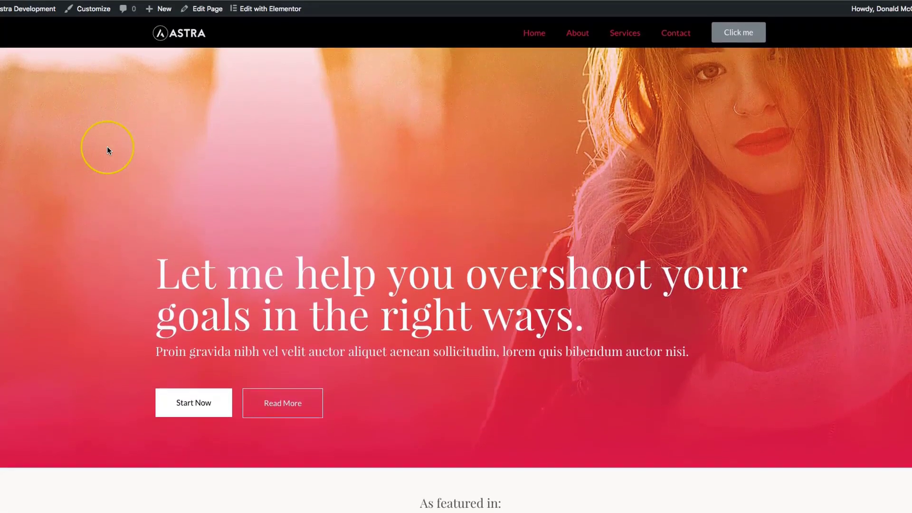
Reopen the header in Elementor, set the section's top and bottom padding to 10 px, and update it.
{"action": "scroll", "coordinate": [106, 146], "scroll_direction": "up", "scroll_amount": 1}
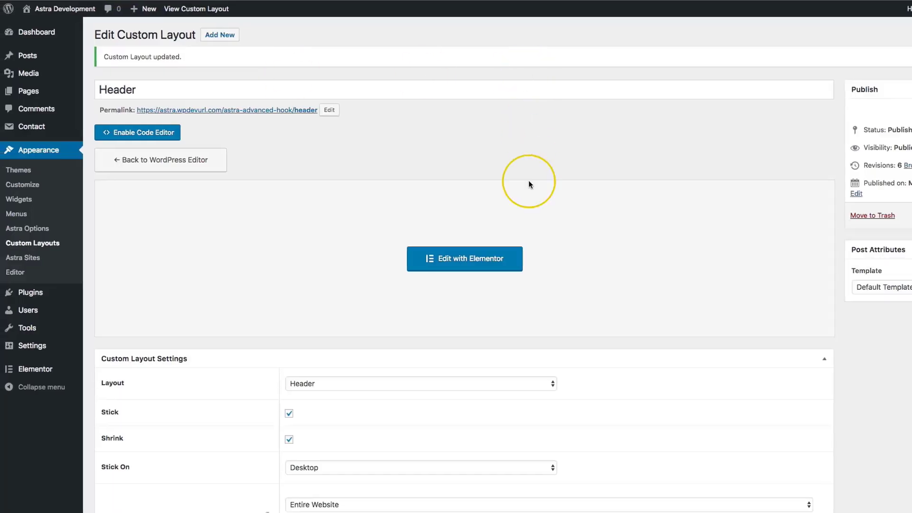
{"action": "left_click", "coordinate": [467, 260]}
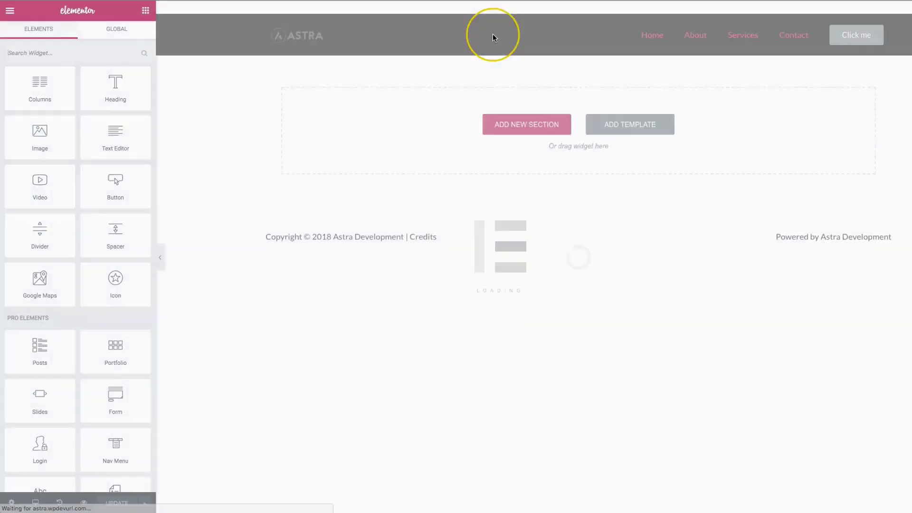
{"action": "left_click", "coordinate": [552, 7]}
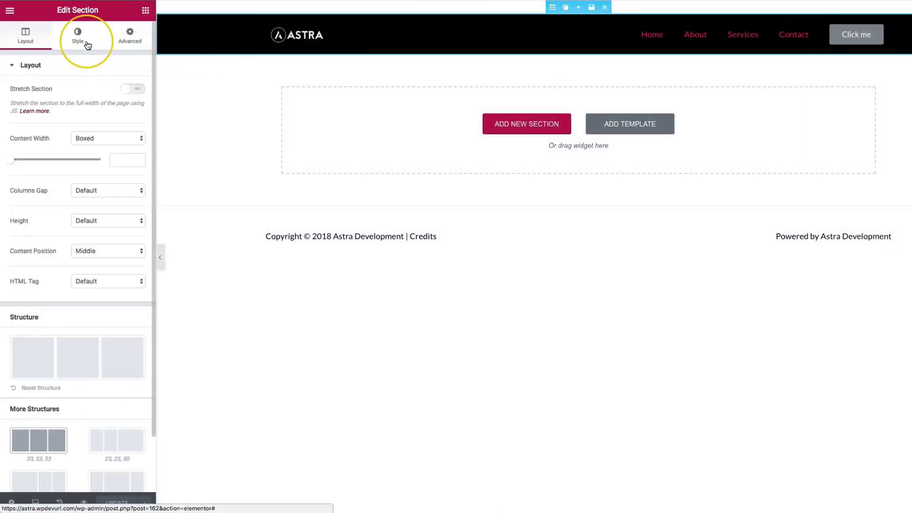
{"action": "left_click", "coordinate": [114, 38]}
{"action": "left_click", "coordinate": [133, 157]}
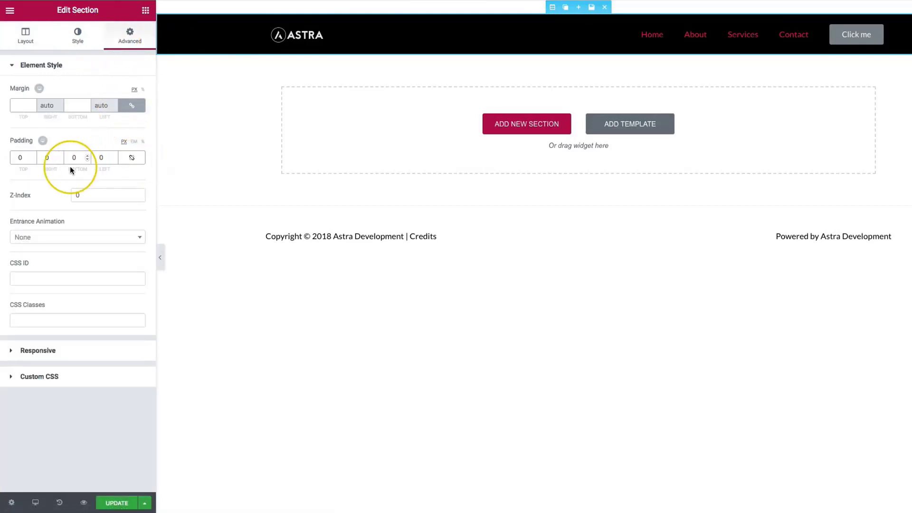
{"action": "type", "text": "2"}
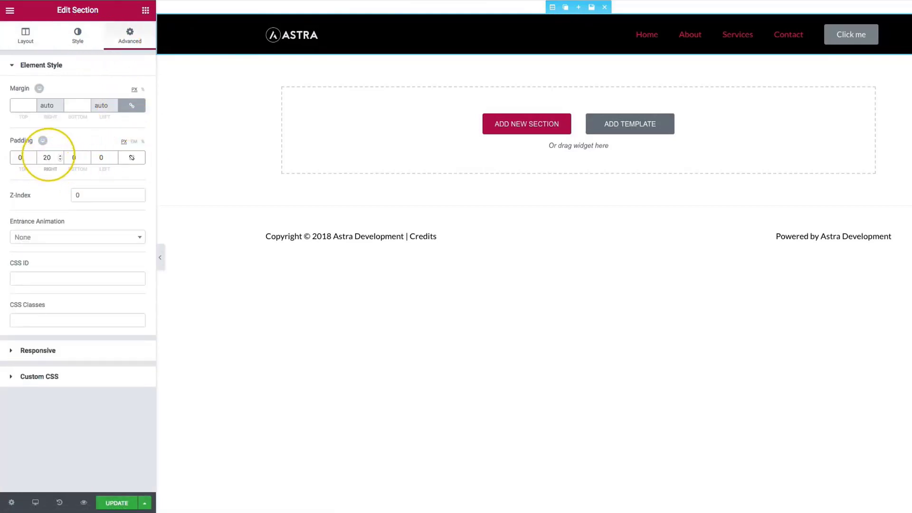
{"action": "key", "text": "ctrl+z"}
{"action": "type", "text": "10"}
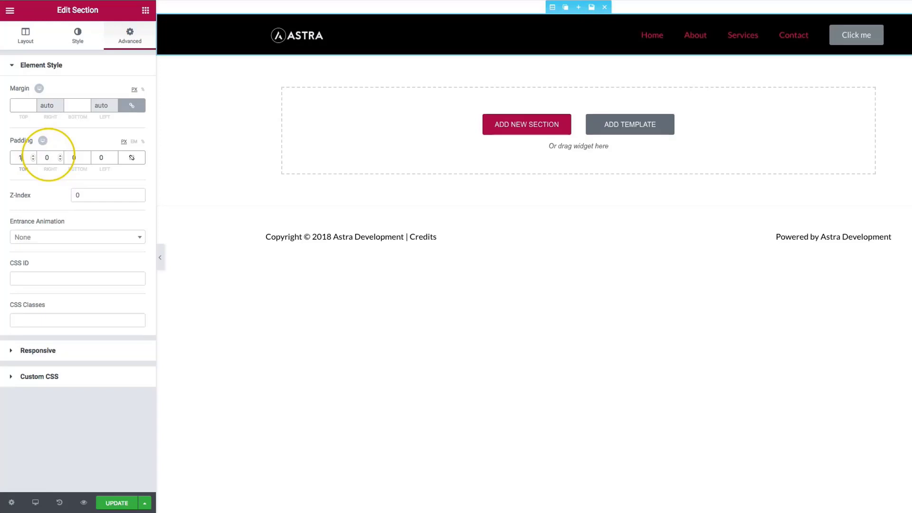
{"action": "key", "text": "Tab"}
{"action": "key", "text": "Tab"}
{"action": "type", "text": "10"}
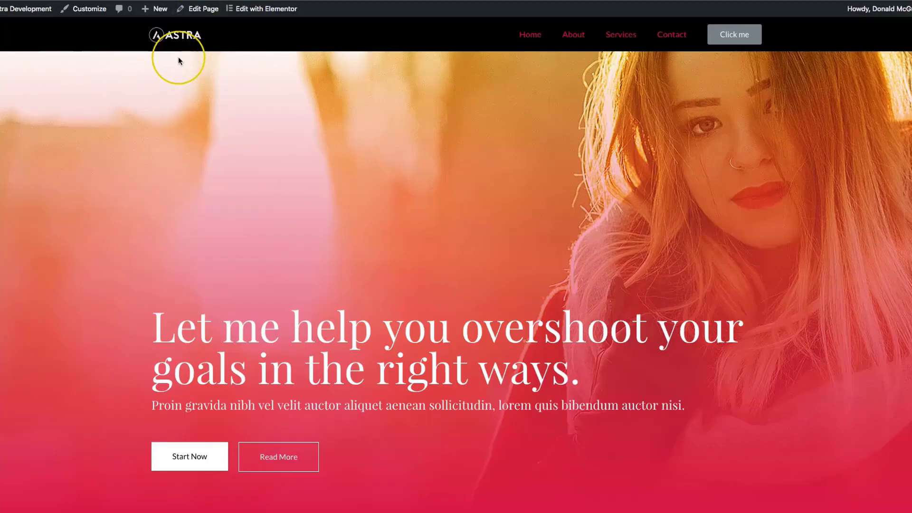
Check the spacing and shrink behaviour of the sticky header on the live home page, both scrolled and at the top.
{"action": "scroll", "coordinate": [324, 190], "scroll_direction": "down", "scroll_amount": 7}
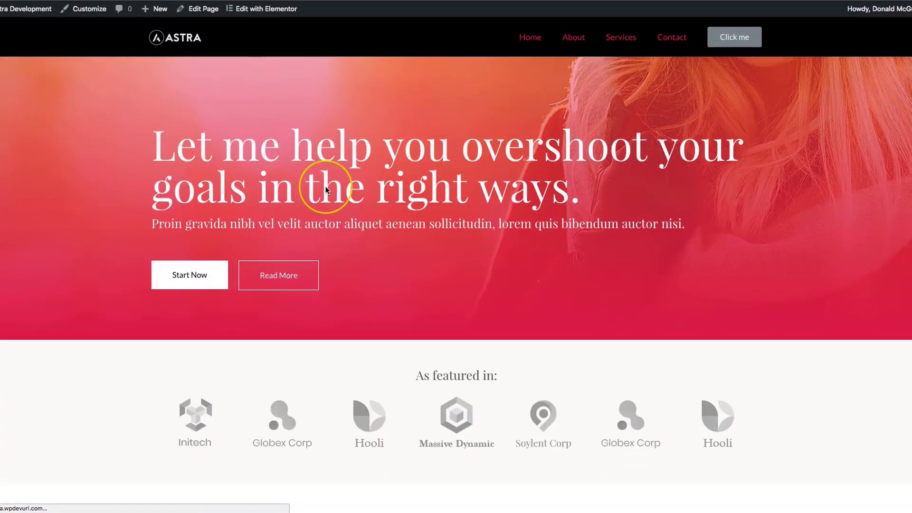
{"action": "scroll", "coordinate": [324, 190], "scroll_direction": "up", "scroll_amount": 5}
{"action": "scroll", "coordinate": [325, 187], "scroll_direction": "down", "scroll_amount": 8}
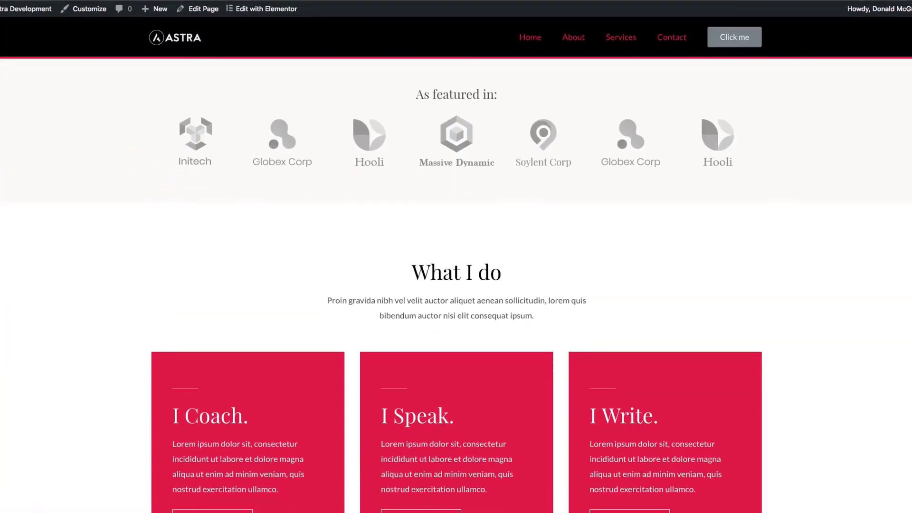
{"action": "scroll", "coordinate": [123, 136], "scroll_direction": "up", "scroll_amount": 8}
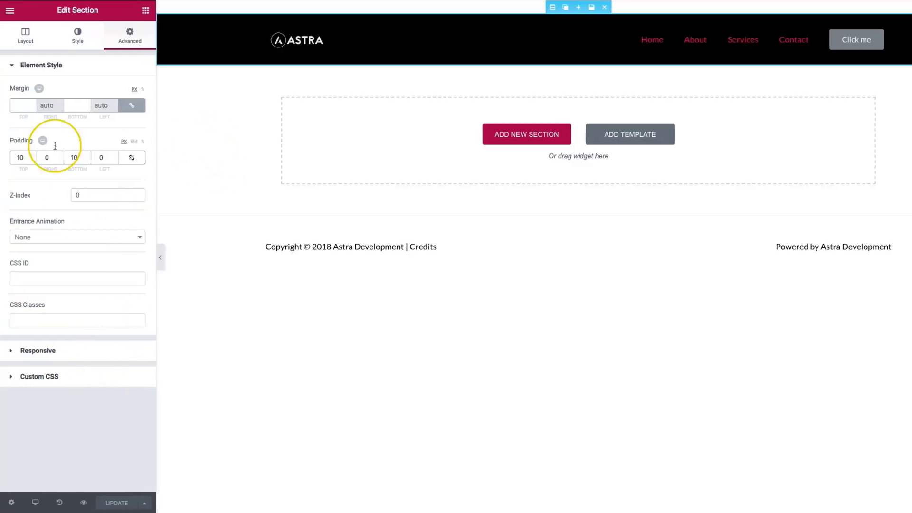
Exit Elementor to the WordPress dashboard and open the list of custom layouts.
{"action": "left_click", "coordinate": [9, 10]}
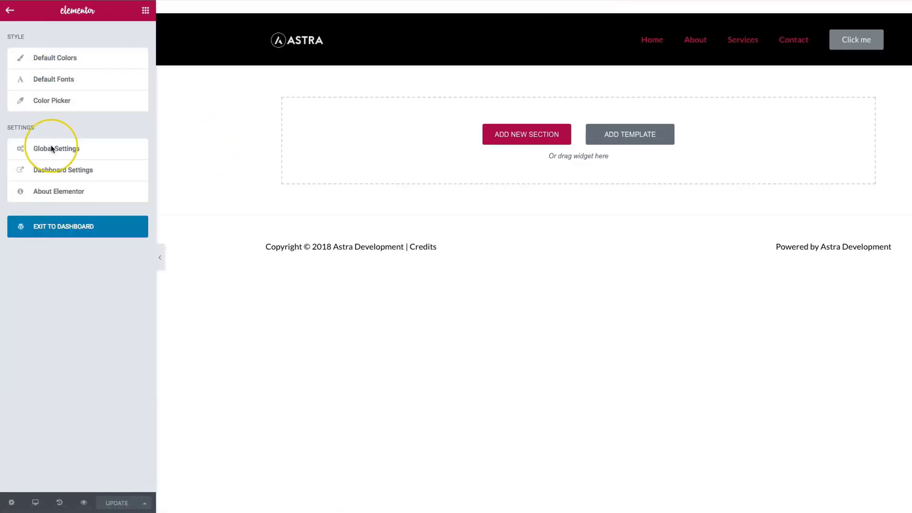
{"action": "left_click", "coordinate": [60, 226]}
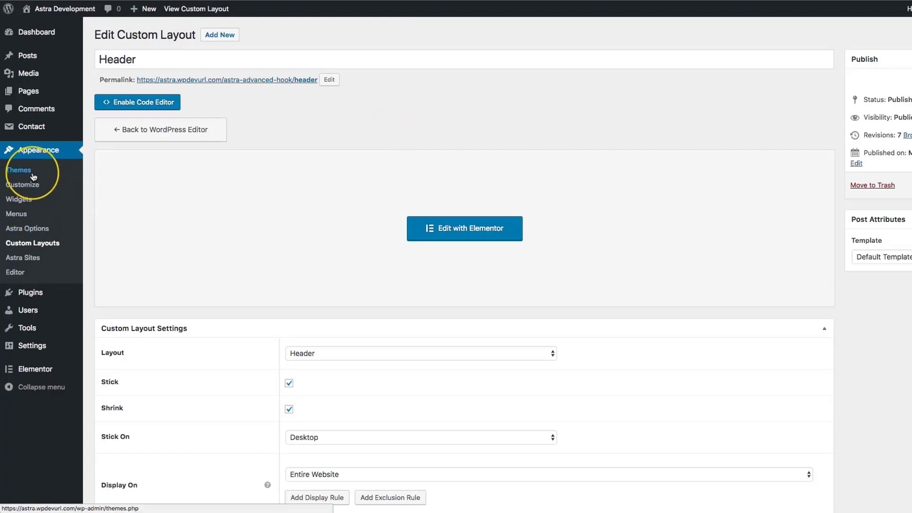
{"action": "left_click", "coordinate": [48, 244]}
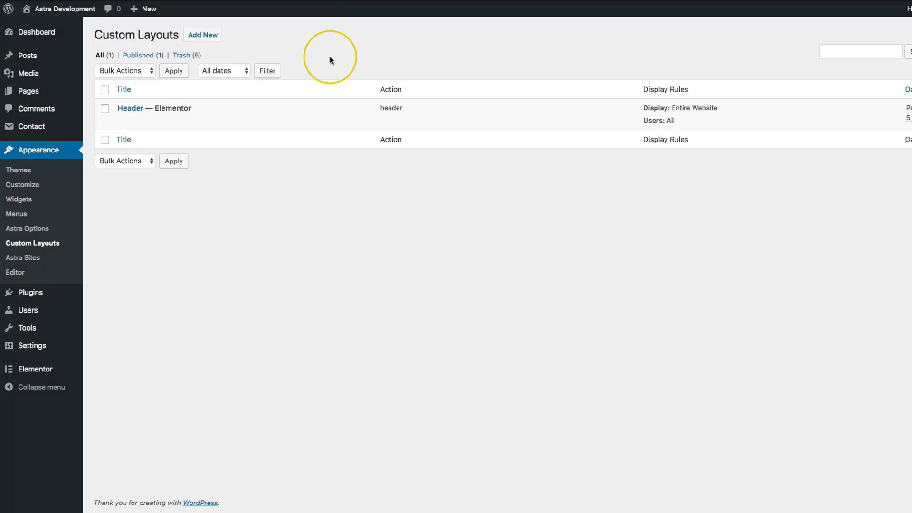
Add a new custom layout titled Footer and set its layout type to Footer.
{"action": "left_click", "coordinate": [204, 35]}
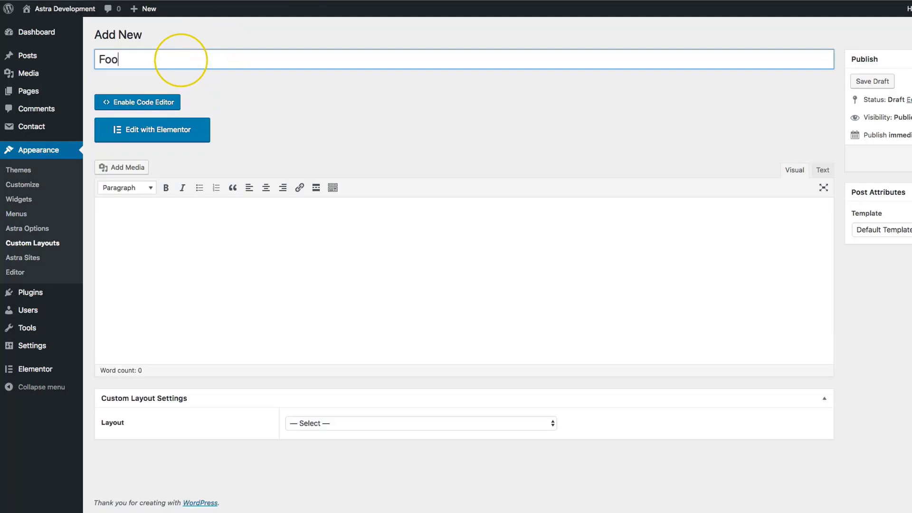
{"action": "type", "text": "Footer"}
{"action": "left_click", "coordinate": [349, 133]}
{"action": "scroll", "coordinate": [326, 281], "scroll_direction": "down", "scroll_amount": 2}
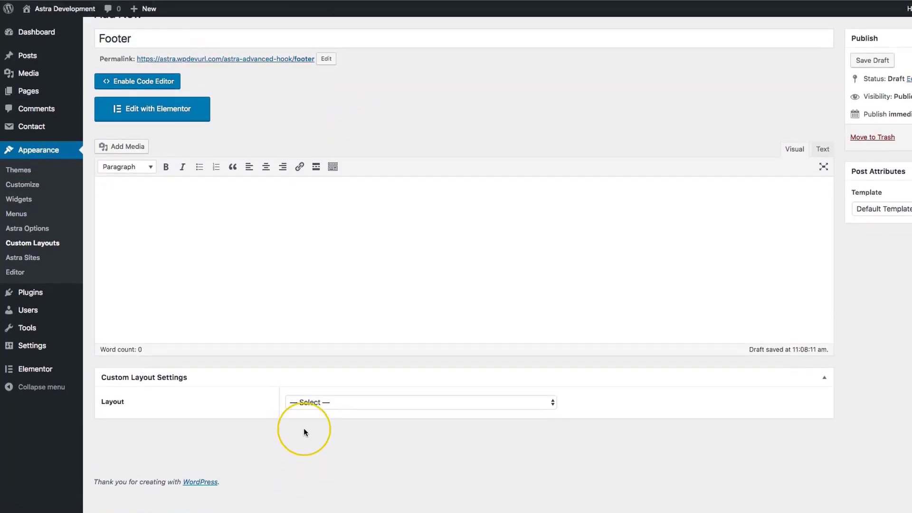
{"action": "left_click", "coordinate": [306, 404]}
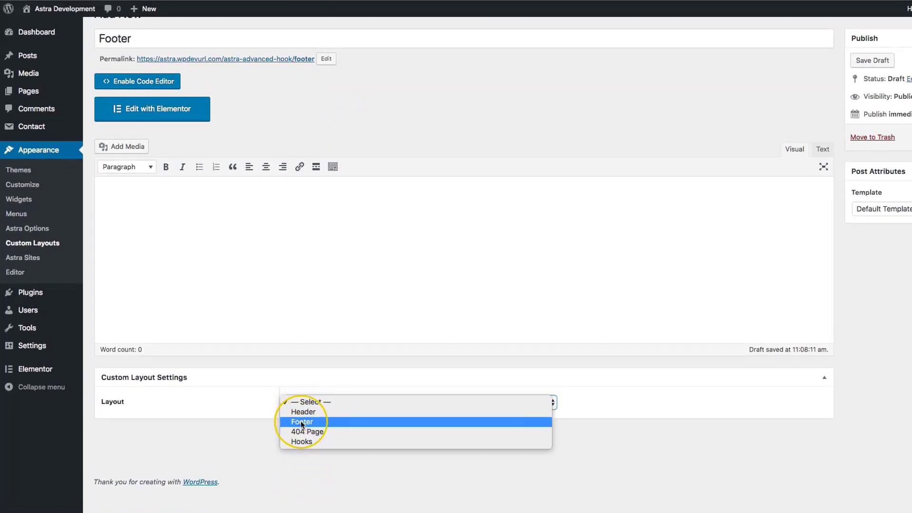
{"action": "left_click", "coordinate": [306, 421]}
Set the footer layout to display on the Entire Website for All user roles and publish it.
{"action": "scroll", "coordinate": [394, 360], "scroll_direction": "down", "scroll_amount": 2}
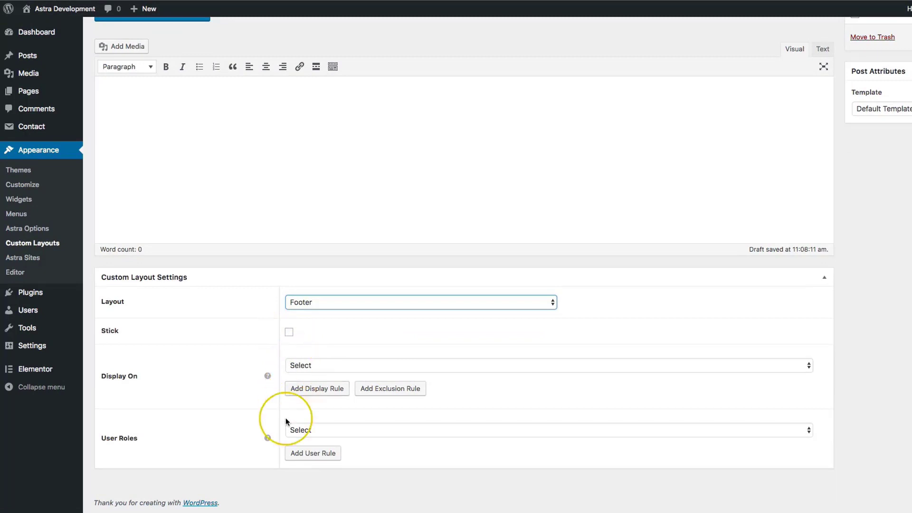
{"action": "left_click", "coordinate": [298, 369]}
{"action": "left_click", "coordinate": [309, 380]}
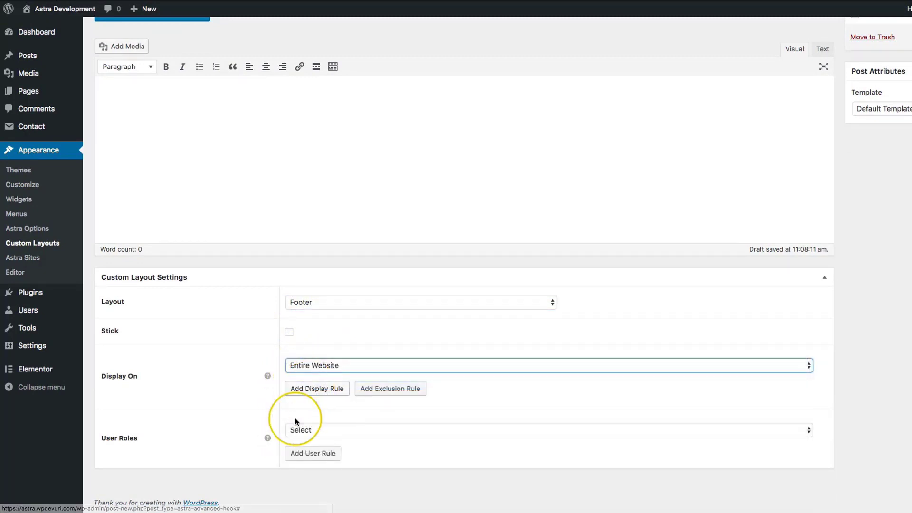
{"action": "left_click", "coordinate": [317, 432]}
{"action": "left_click", "coordinate": [306, 395]}
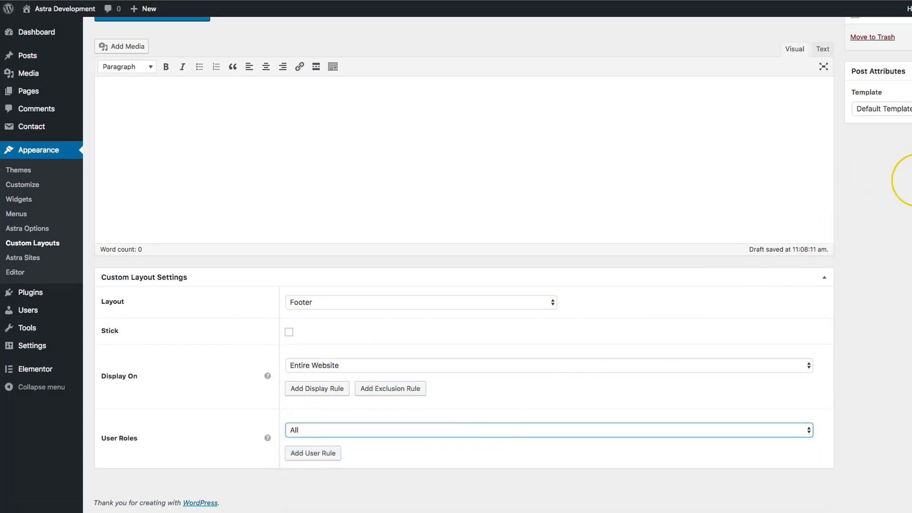
{"action": "scroll", "coordinate": [463, 261], "scroll_direction": "up", "scroll_amount": 5}
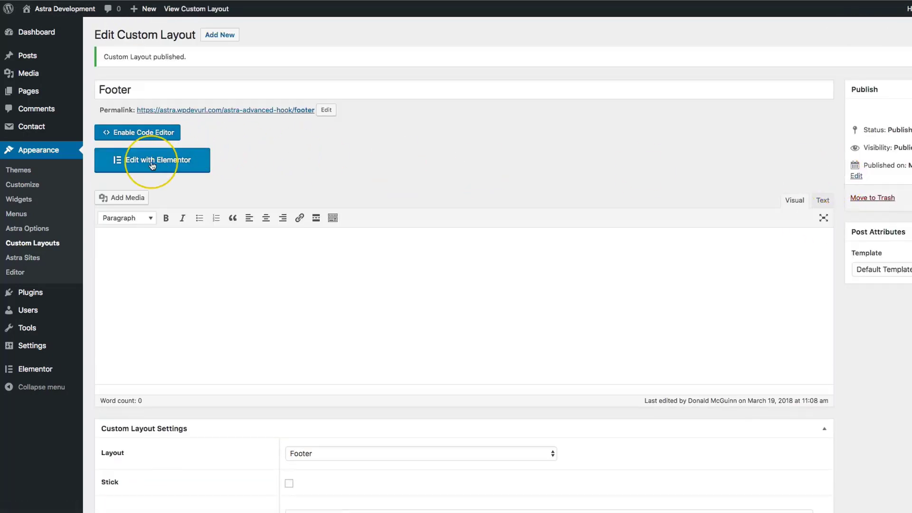
Open the footer layout in Elementor and add a section with four equal columns.
{"action": "left_click", "coordinate": [152, 161]}
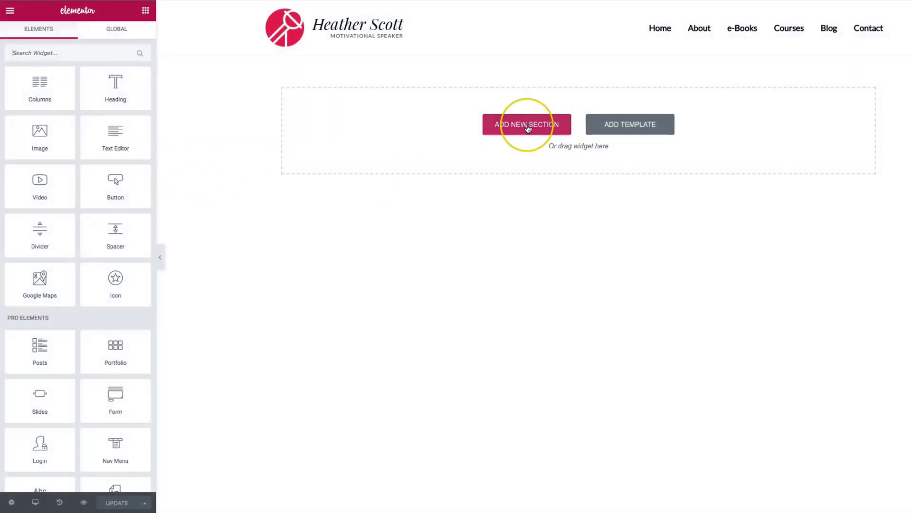
{"action": "left_click", "coordinate": [522, 126]}
{"action": "left_click", "coordinate": [605, 153]}
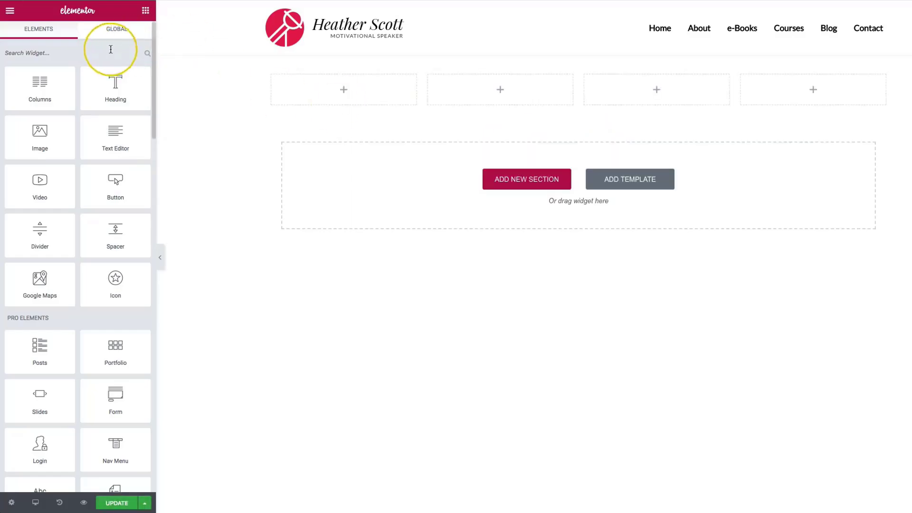
Add an Image widget with the white Astra logo to the first column and give it the CSS class logo.
{"action": "left_click", "coordinate": [109, 52]}
{"action": "type", "text": "imag"}
{"action": "left_click_drag", "start_coordinate": [40, 88], "coordinate": [344, 89]}
{"action": "left_click", "coordinate": [45, 122]}
{"action": "left_click", "coordinate": [621, 285]}
{"action": "left_click", "coordinate": [868, 498]}
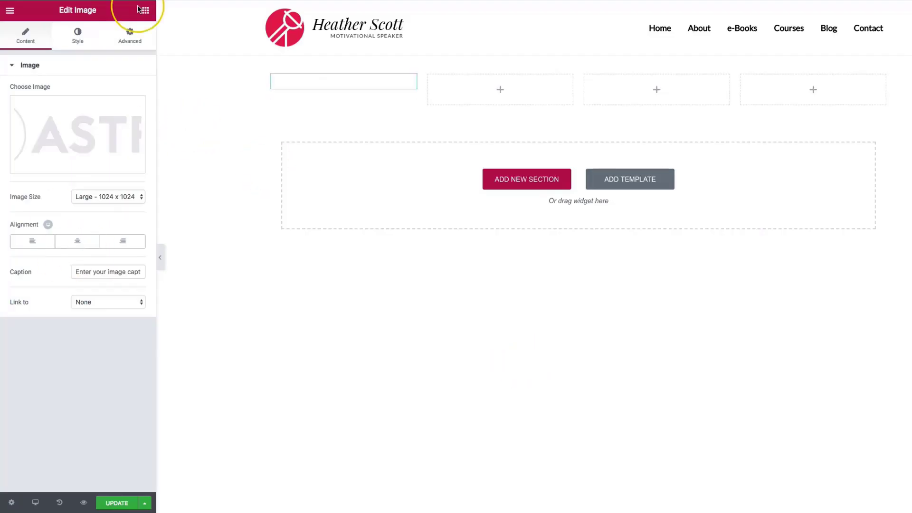
{"action": "left_click", "coordinate": [129, 36]}
{"action": "left_click", "coordinate": [62, 319]}
{"action": "type", "text": "logo"}
Add an Icon List widget to the second column of the footer section.
{"action": "left_click", "coordinate": [145, 10]}
{"action": "left_click", "coordinate": [56, 52]}
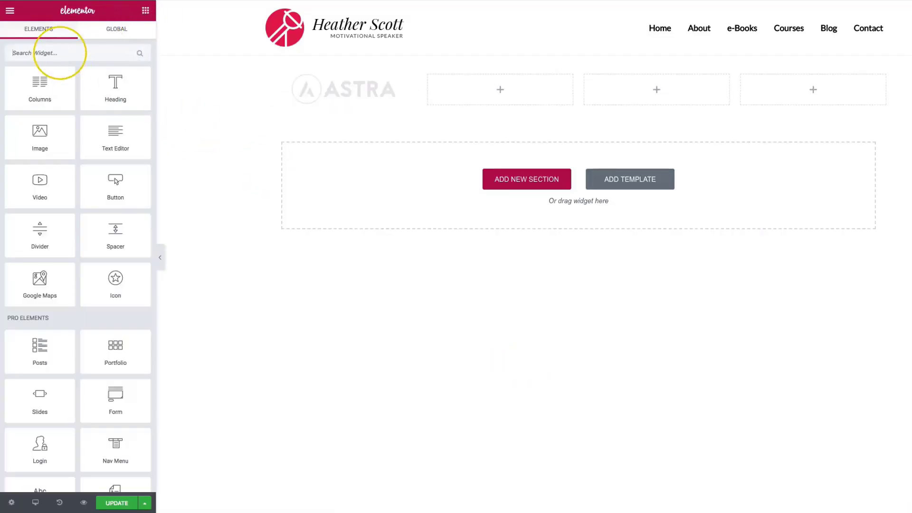
{"action": "type", "text": "list"}
{"action": "left_click_drag", "start_coordinate": [34, 90], "coordinate": [500, 89]}
Set the icon list's text color to white.
{"action": "left_click", "coordinate": [77, 35]}
{"action": "left_click", "coordinate": [66, 209]}
{"action": "left_click", "coordinate": [132, 110]}
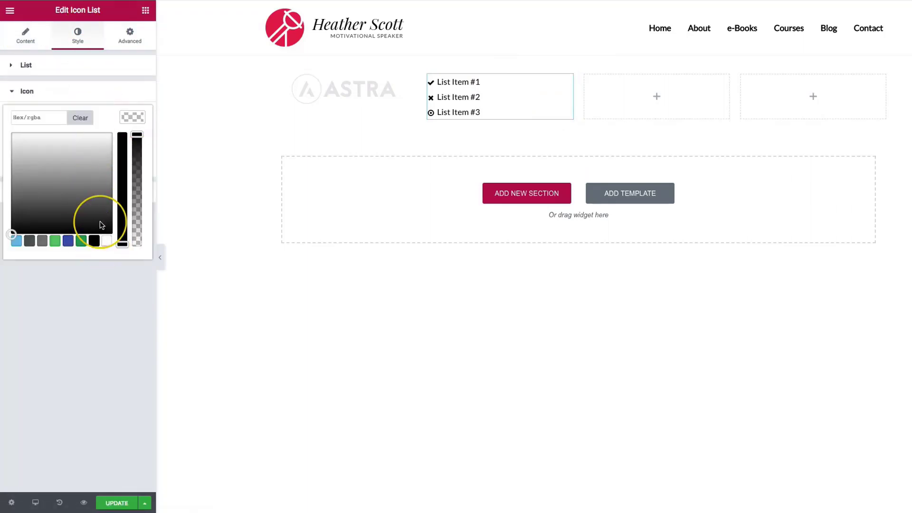
{"action": "left_click", "coordinate": [122, 242]}
{"action": "left_click", "coordinate": [132, 184]}
{"action": "left_click", "coordinate": [107, 306]}
{"action": "left_click", "coordinate": [104, 368]}
Give the footer section a classic background in black.
{"action": "left_click", "coordinate": [552, 63]}
{"action": "left_click", "coordinate": [83, 123]}
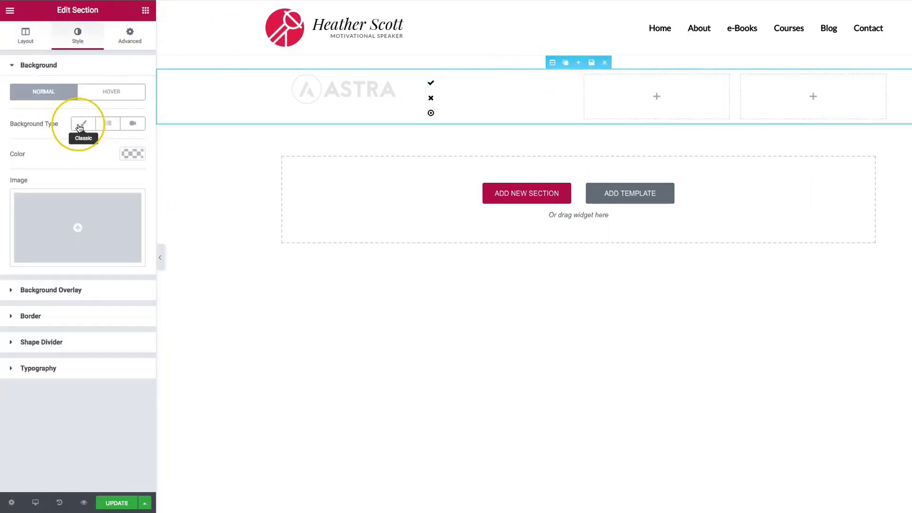
{"action": "left_click", "coordinate": [133, 153]}
{"action": "left_click", "coordinate": [139, 249]}
Add a Google Maps widget to the third column of the footer section.
{"action": "left_click", "coordinate": [146, 10]}
{"action": "type", "text": "map"}
{"action": "left_click_drag", "start_coordinate": [40, 87], "coordinate": [657, 96]}
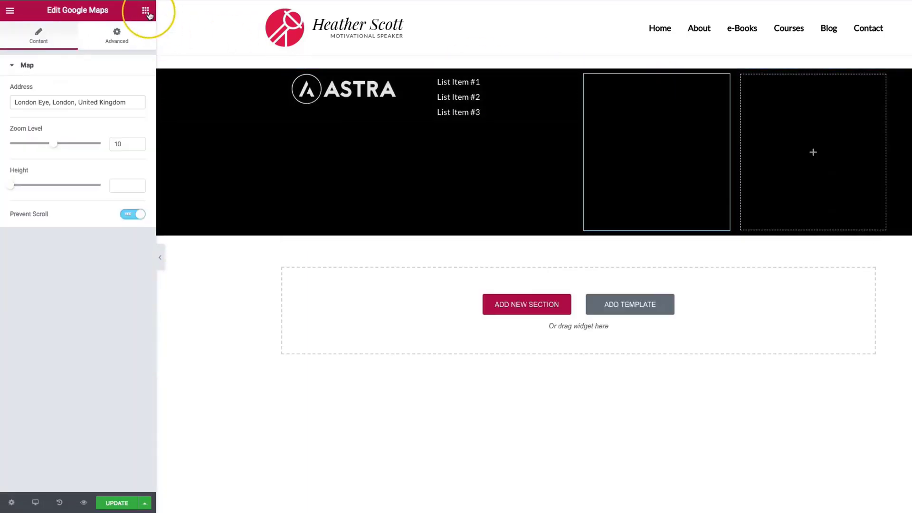
Add a Search Form widget to the fourth column and move that column in front of the map column.
{"action": "left_click", "coordinate": [145, 10]}
{"action": "type", "text": "form"}
{"action": "left_click_drag", "start_coordinate": [116, 87], "coordinate": [812, 152]}
{"action": "left_click_drag", "start_coordinate": [746, 75], "coordinate": [589, 142]}
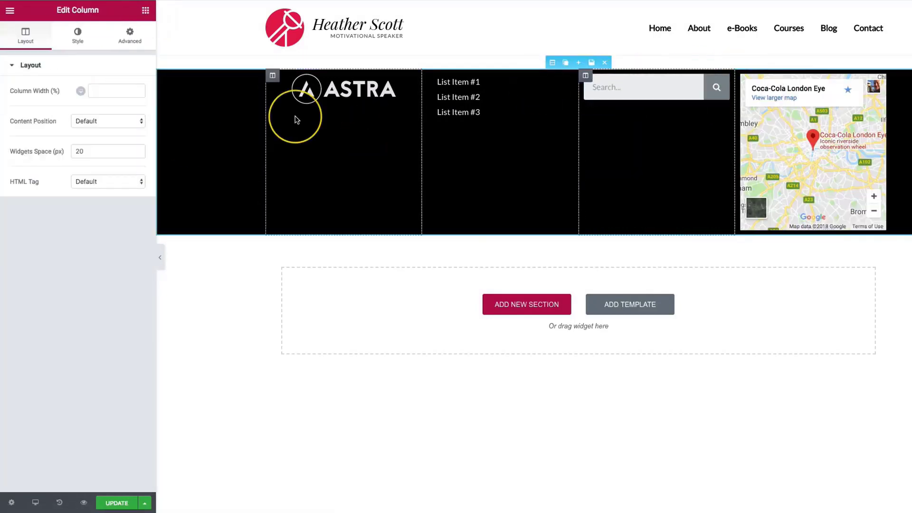
Set the footer section's top and bottom padding to 20 px and update the layout.
{"action": "left_click", "coordinate": [552, 62]}
{"action": "left_click", "coordinate": [130, 36]}
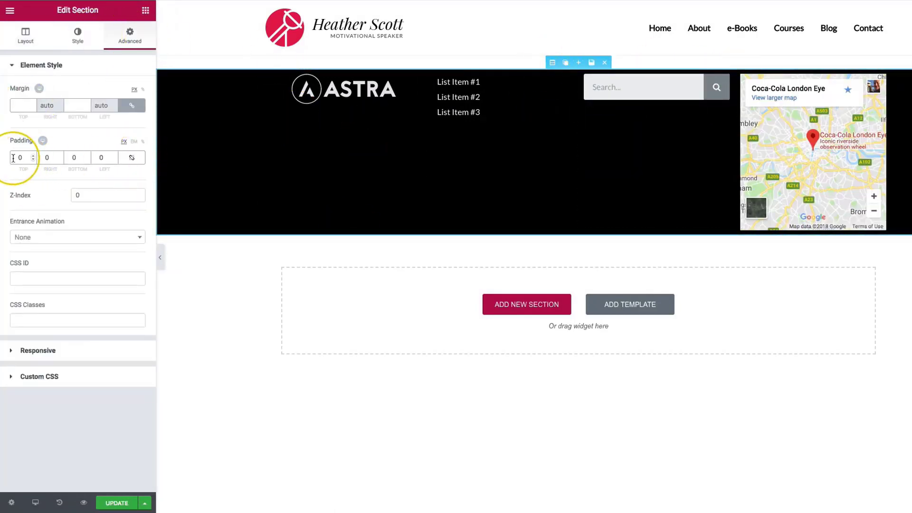
{"action": "left_click", "coordinate": [116, 502]}
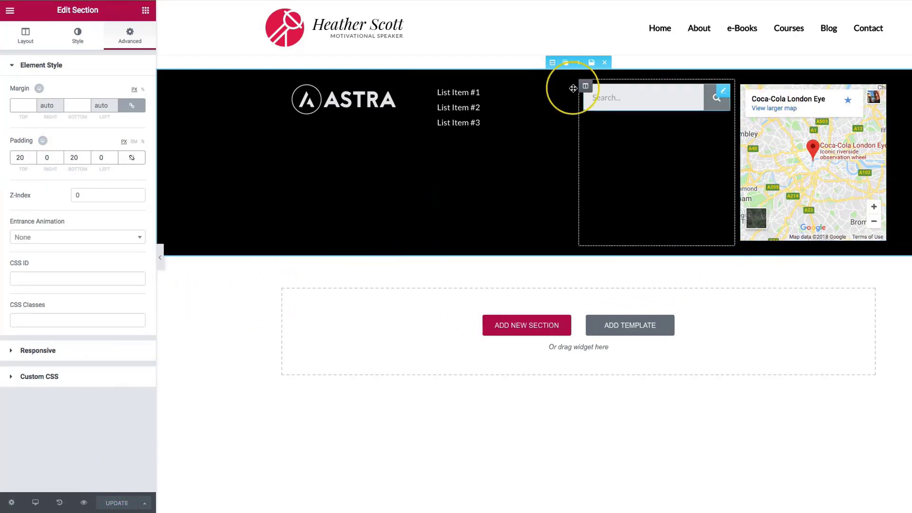
Exit Elementor to the dashboard and check the custom footer at the end of the live home page.
{"action": "left_click", "coordinate": [5, 9]}
{"action": "left_click", "coordinate": [43, 226]}
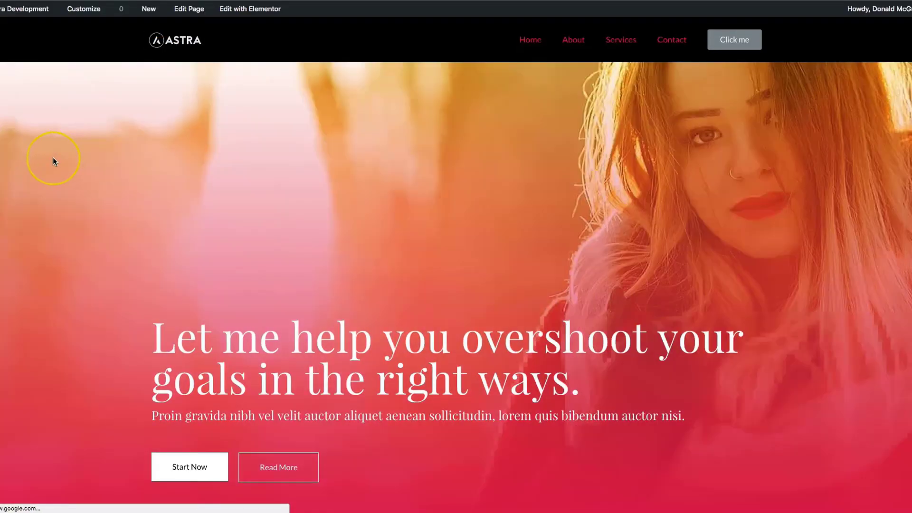
{"action": "scroll", "coordinate": [53, 158], "scroll_direction": "down", "scroll_amount": 15}
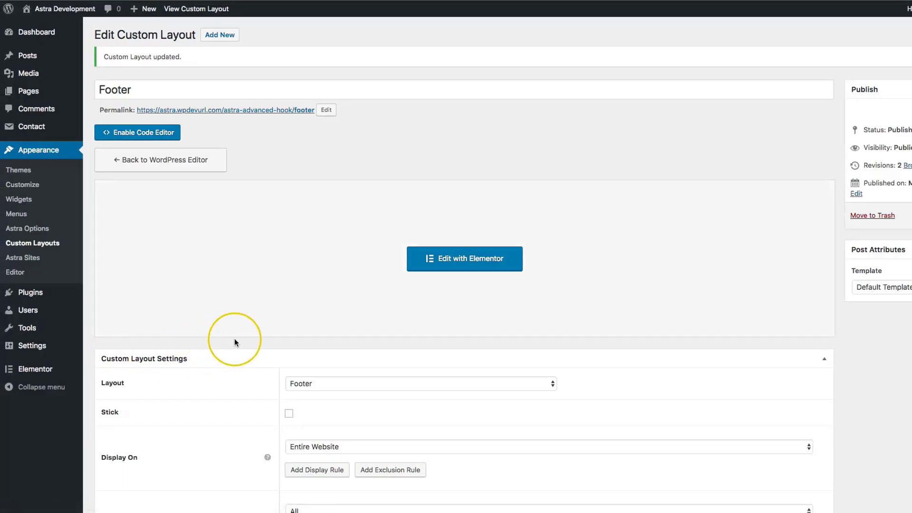
Enable Stick for the footer layout, keep it on Desktop, and update the layout.
{"action": "scroll", "coordinate": [235, 339], "scroll_direction": "down", "scroll_amount": 5}
{"action": "left_click", "coordinate": [289, 254]}
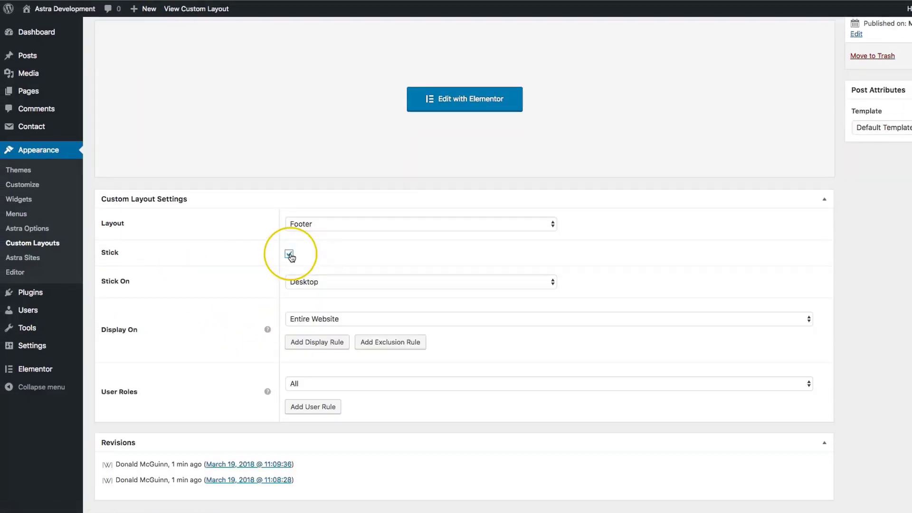
{"action": "left_click", "coordinate": [312, 282]}
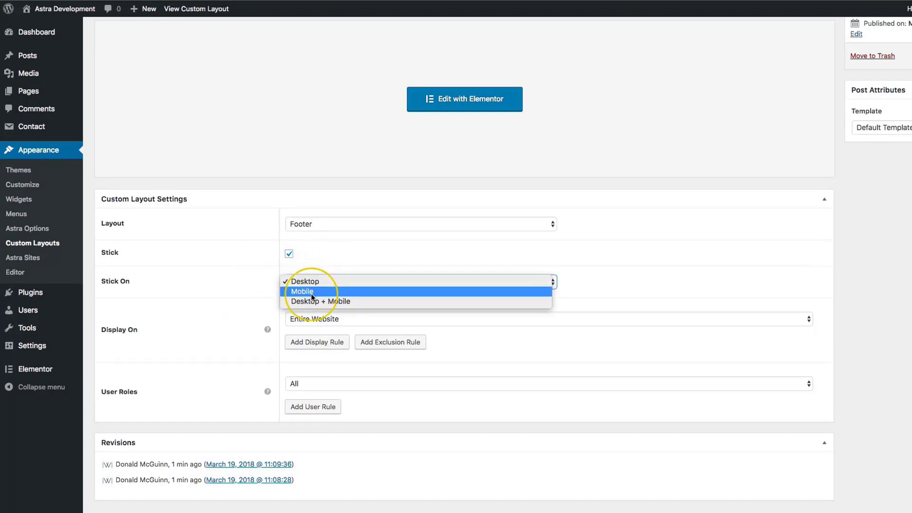
{"action": "left_click", "coordinate": [228, 295]}
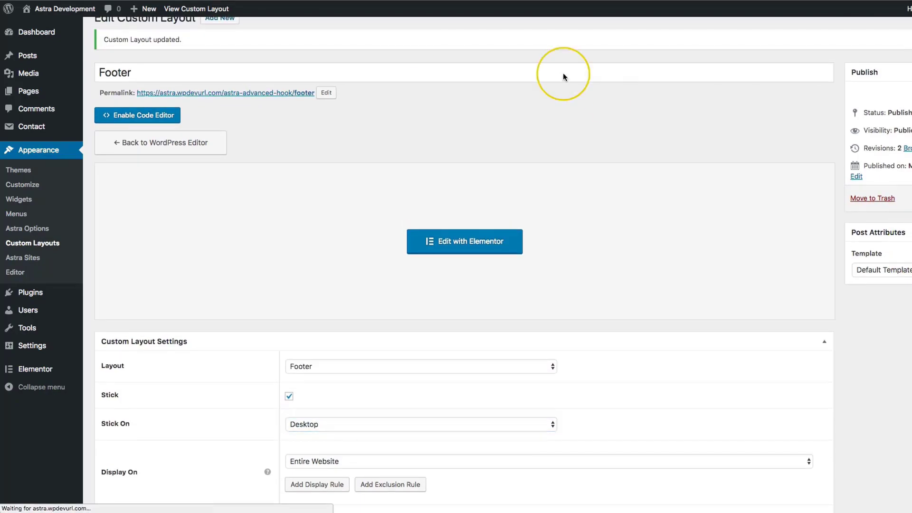
Open the live home page and scroll through it to check that the footer stays stuck.
{"action": "left_click", "coordinate": [207, 8]}
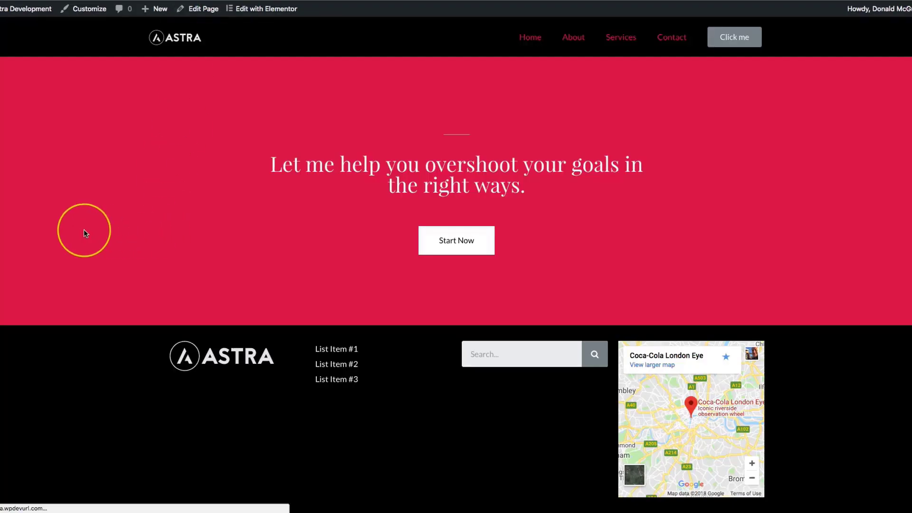
{"action": "scroll", "coordinate": [82, 231], "scroll_direction": "down", "scroll_amount": 15}
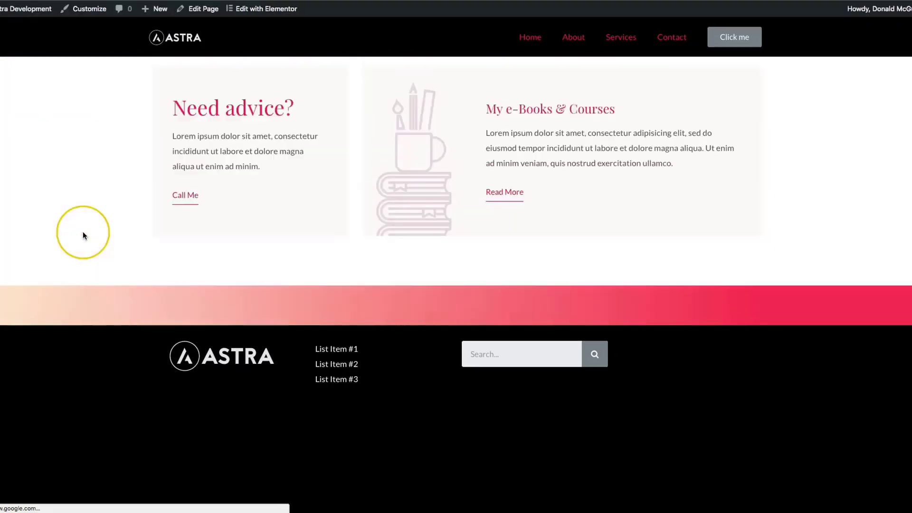
{"action": "scroll", "coordinate": [82, 232], "scroll_direction": "up", "scroll_amount": 15}
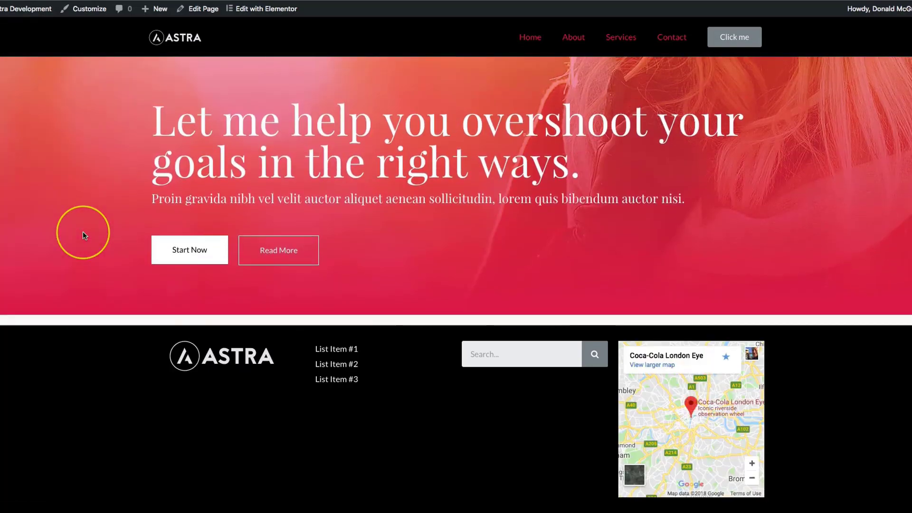
{"action": "scroll", "coordinate": [84, 232], "scroll_direction": "down", "scroll_amount": 15}
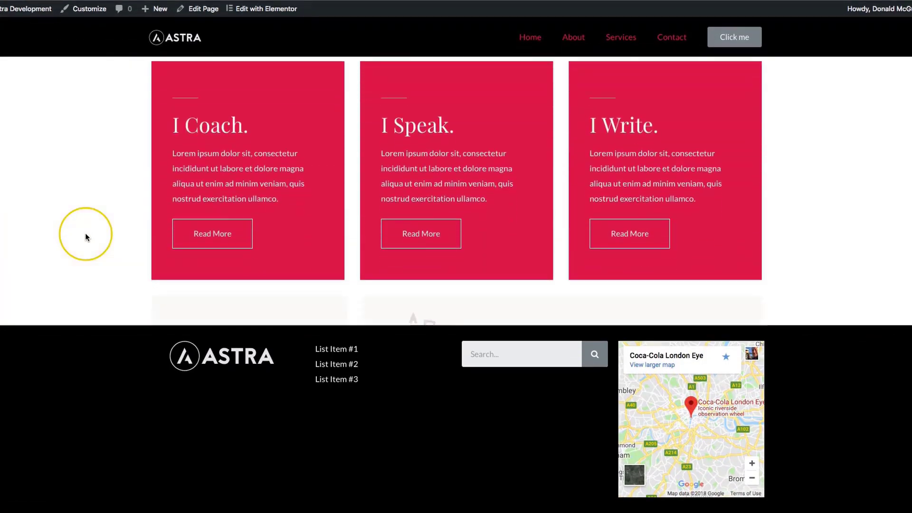
{"action": "scroll", "coordinate": [84, 232], "scroll_direction": "down", "scroll_amount": 10}
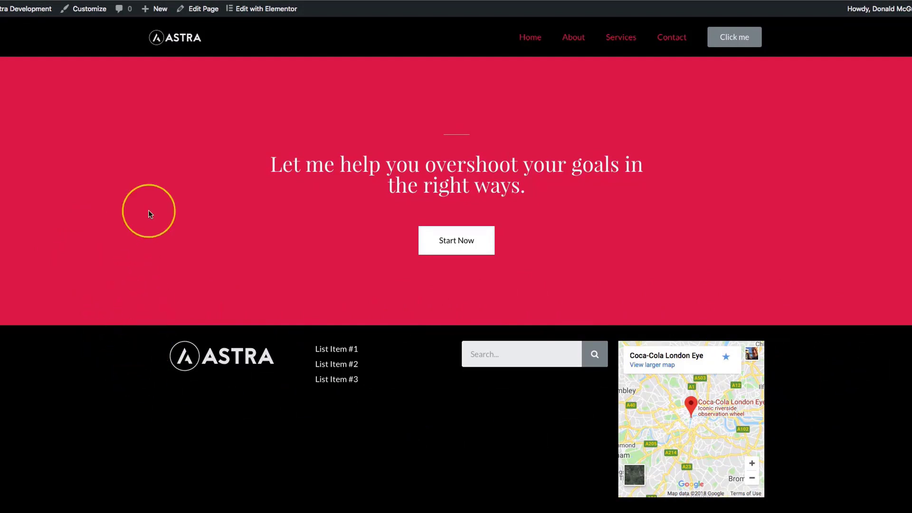
Return to the Custom Layouts list and examine the default 404 message on a nonexistent page of the live site.
{"action": "key", "text": "ctrl+Tab"}
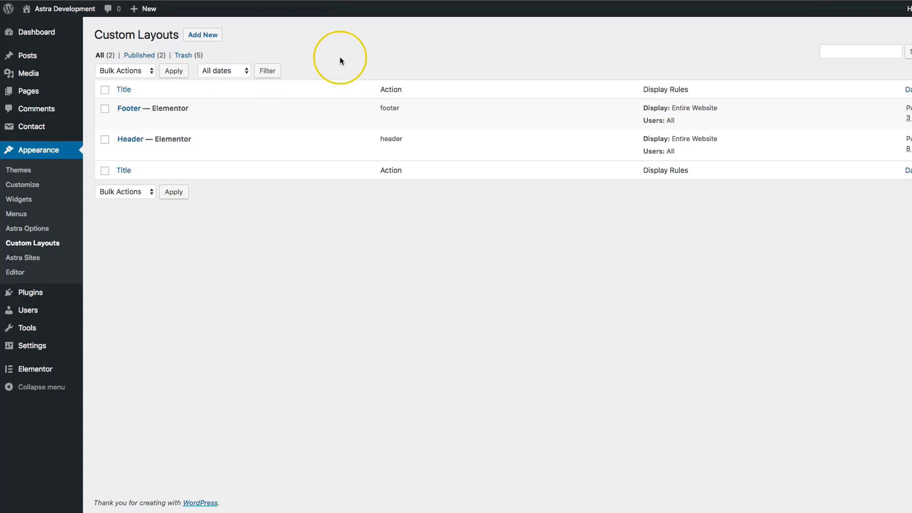
{"action": "left_click", "coordinate": [65, 9]}
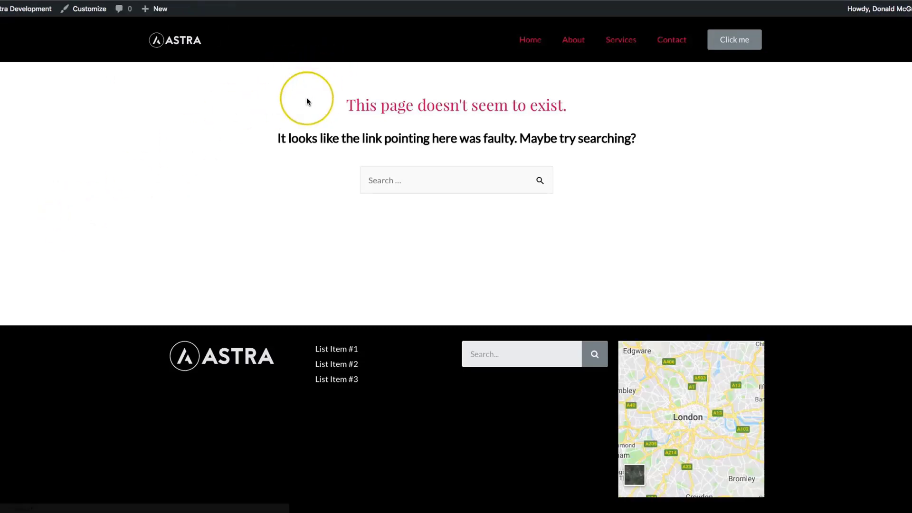
{"action": "left_click_drag", "start_coordinate": [295, 98], "coordinate": [572, 103]}
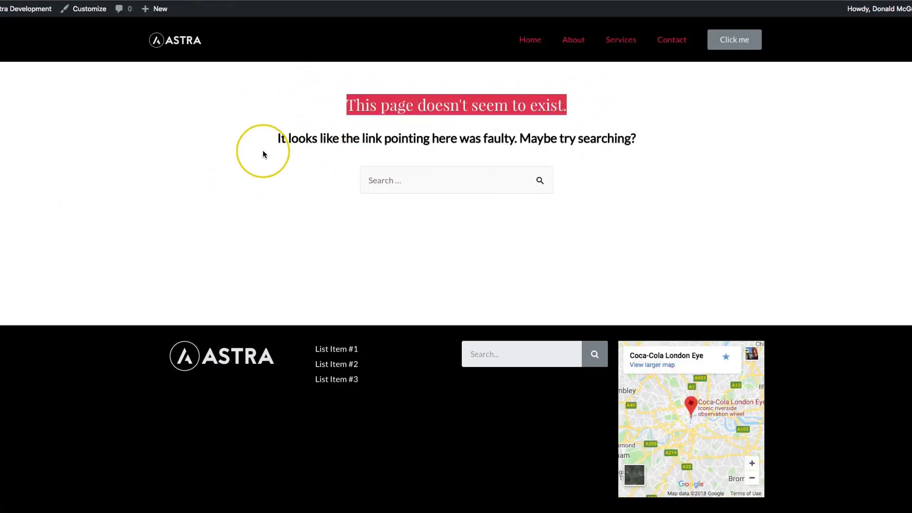
{"action": "left_click_drag", "start_coordinate": [280, 138], "coordinate": [637, 138]}
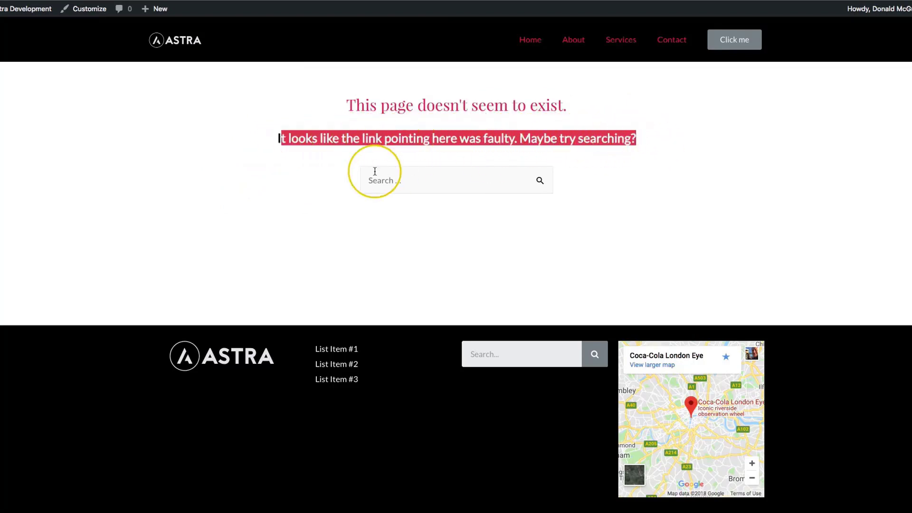
{"action": "left_click", "coordinate": [469, 225]}
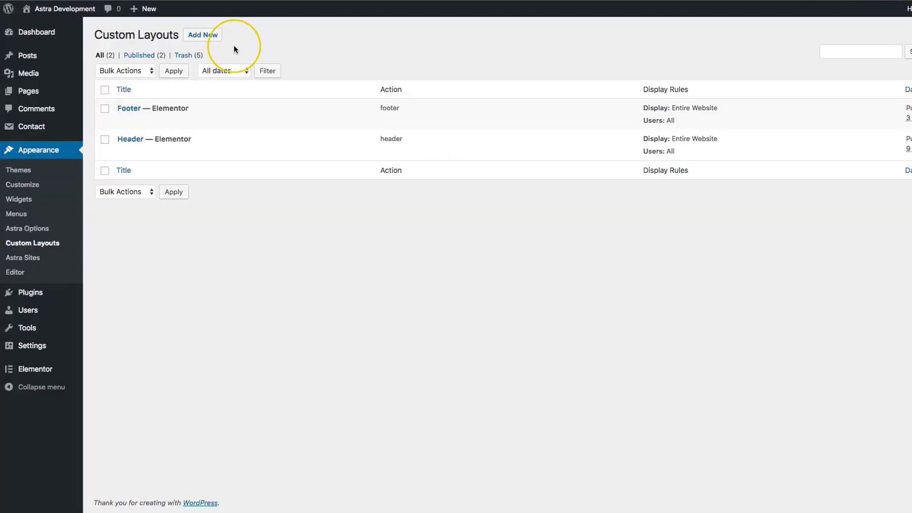
Create a custom layout titled "404 Page" with the 404 Page layout type and user role All, and publish it.
{"action": "left_click", "coordinate": [203, 35]}
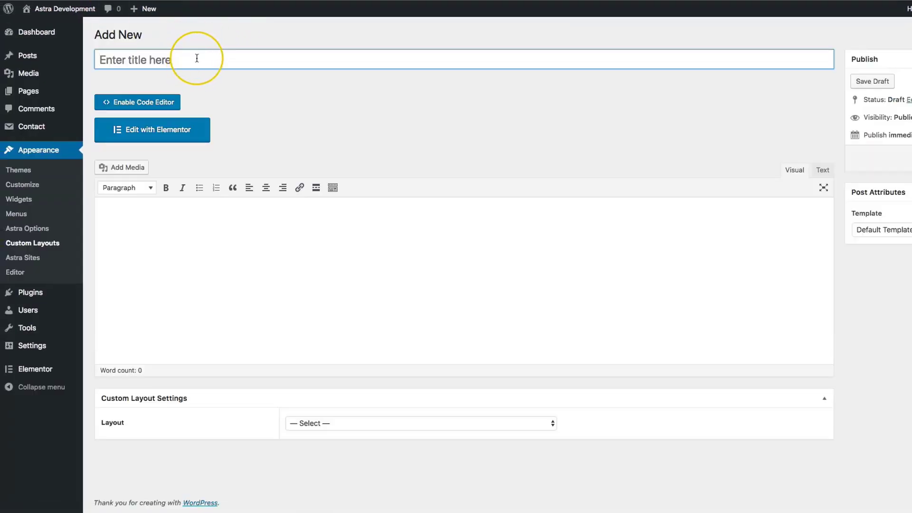
{"action": "type", "text": "404 Page"}
{"action": "left_click", "coordinate": [643, 114]}
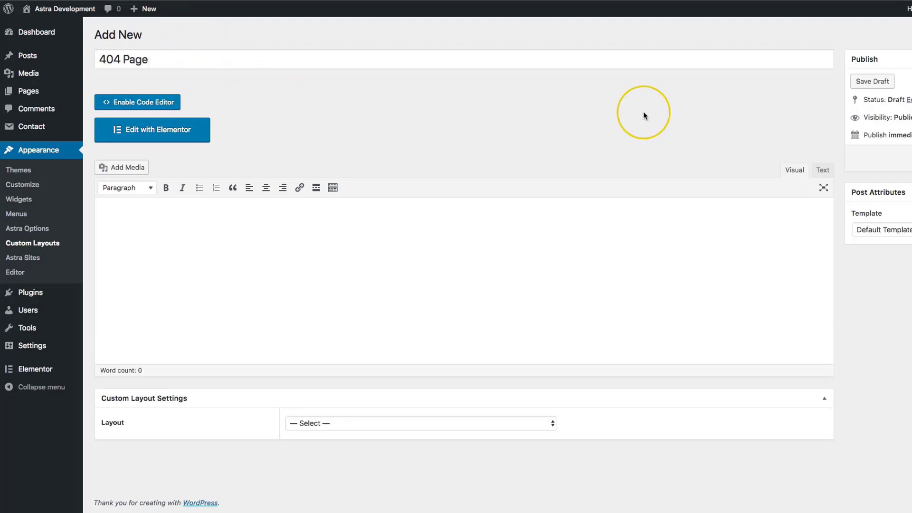
{"action": "left_click", "coordinate": [340, 421]}
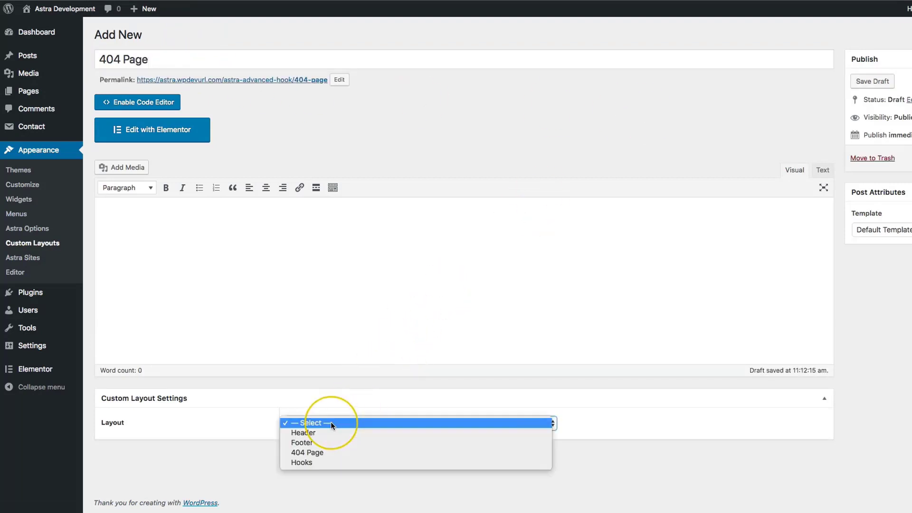
{"action": "left_click", "coordinate": [315, 450]}
{"action": "scroll", "coordinate": [363, 320], "scroll_direction": "down", "scroll_amount": 3}
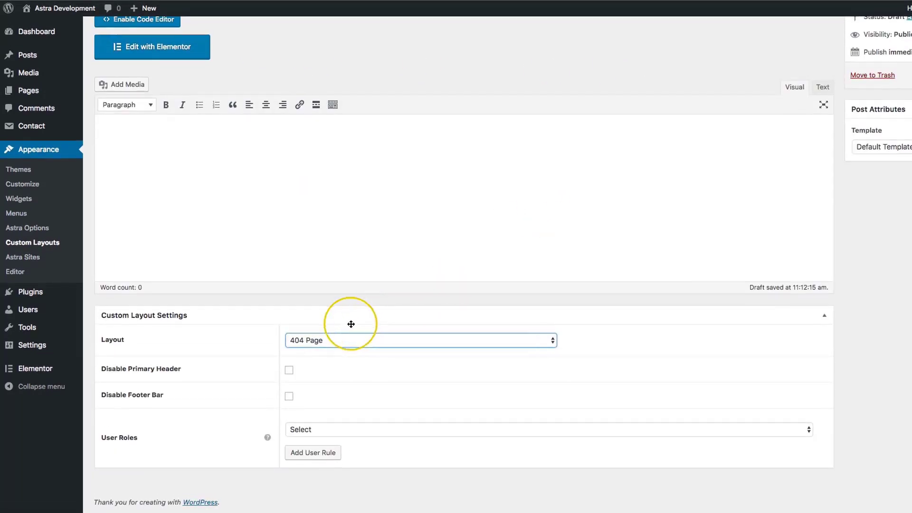
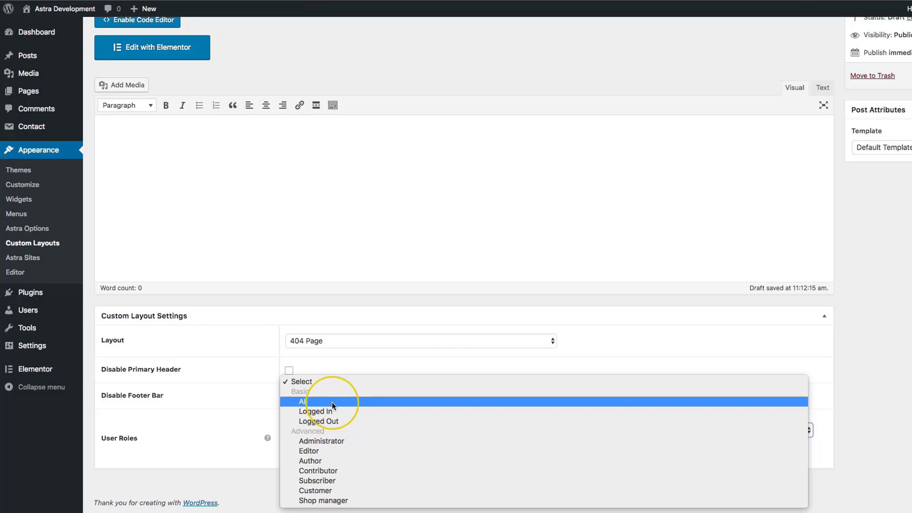
{"action": "left_click", "coordinate": [320, 401]}
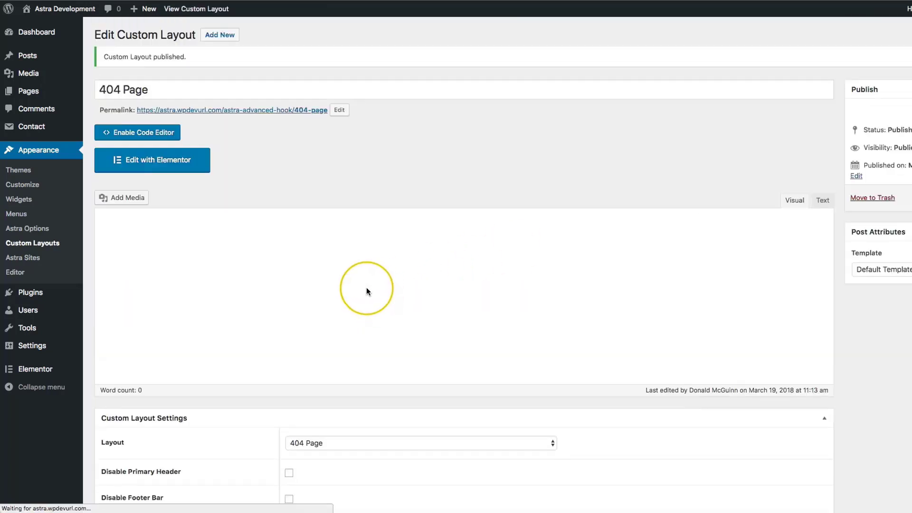
Open the 404 layout in Elementor and add a two-column section with a Heading widget in its first column.
{"action": "left_click", "coordinate": [153, 163]}
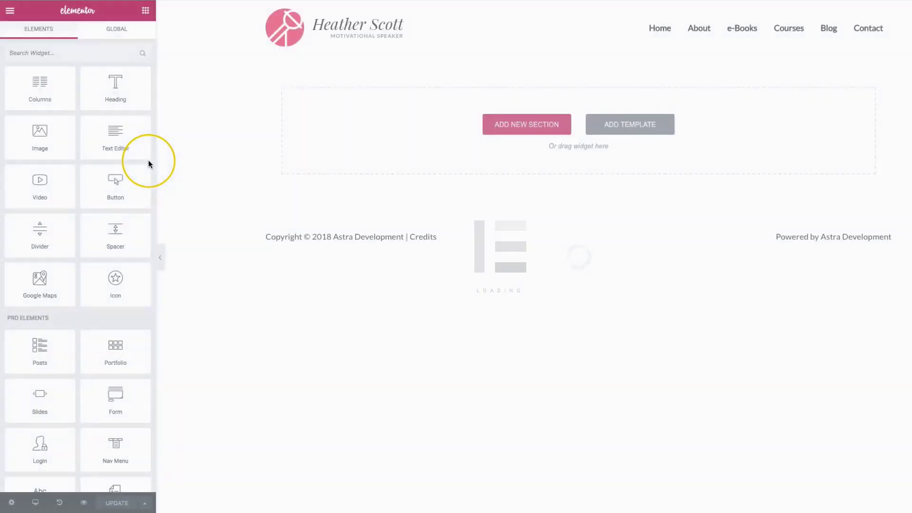
{"action": "left_click", "coordinate": [525, 118]}
{"action": "left_click", "coordinate": [472, 149]}
{"action": "left_click_drag", "start_coordinate": [116, 88], "coordinate": [422, 86]}
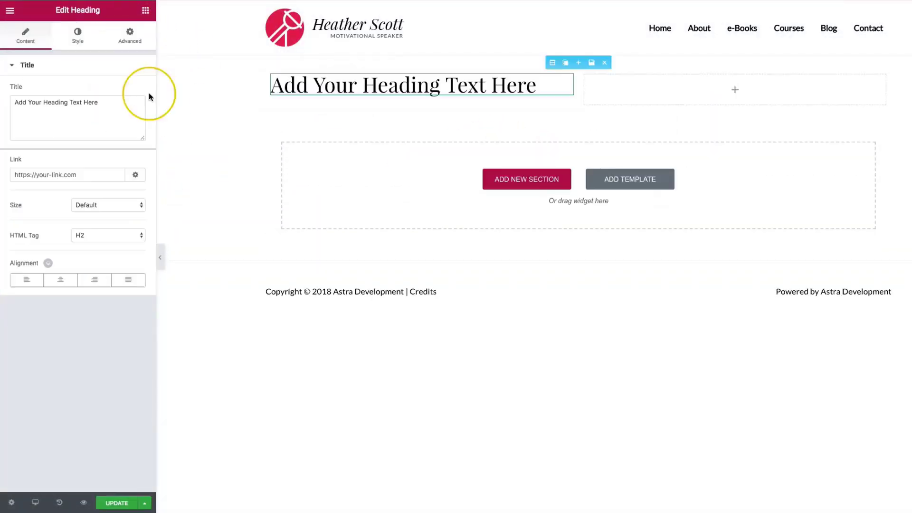
Set the first column's heading to "Error 404", centre it, and enlarge its font size.
{"action": "triple_click", "coordinate": [82, 119]}
{"action": "type", "text": "404"}
{"action": "key", "text": "ctrl+a"}
{"action": "type", "text": "Error 404"}
{"action": "left_click", "coordinate": [60, 279]}
{"action": "left_click", "coordinate": [78, 36]}
{"action": "left_click", "coordinate": [132, 121]}
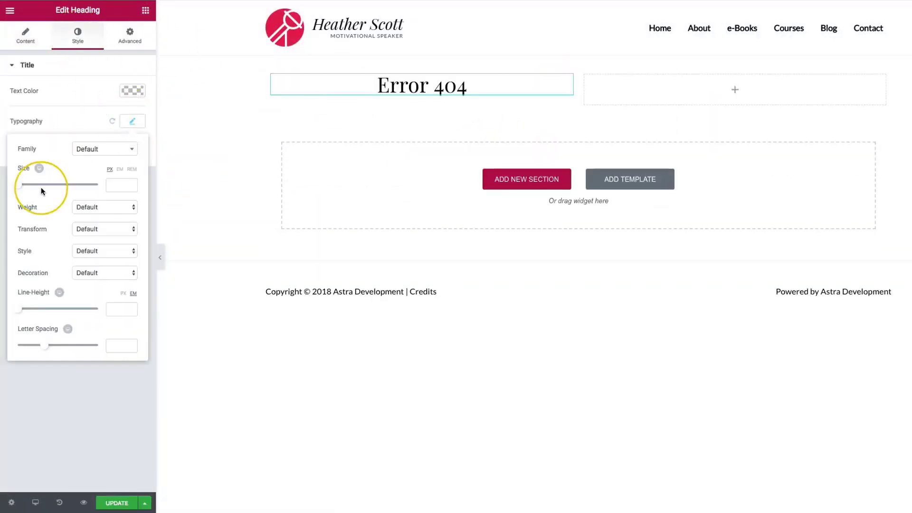
{"action": "left_click_drag", "start_coordinate": [41, 185], "coordinate": [50, 185]}
Add a centred heading to the second column reading "Thi page no longer exists or never existed in the first place!".
{"action": "left_click", "coordinate": [146, 10]}
{"action": "left_click_drag", "start_coordinate": [41, 86], "coordinate": [735, 94]}
{"action": "triple_click", "coordinate": [100, 116]}
{"action": "type", "text": "Thi page no longer exists"}
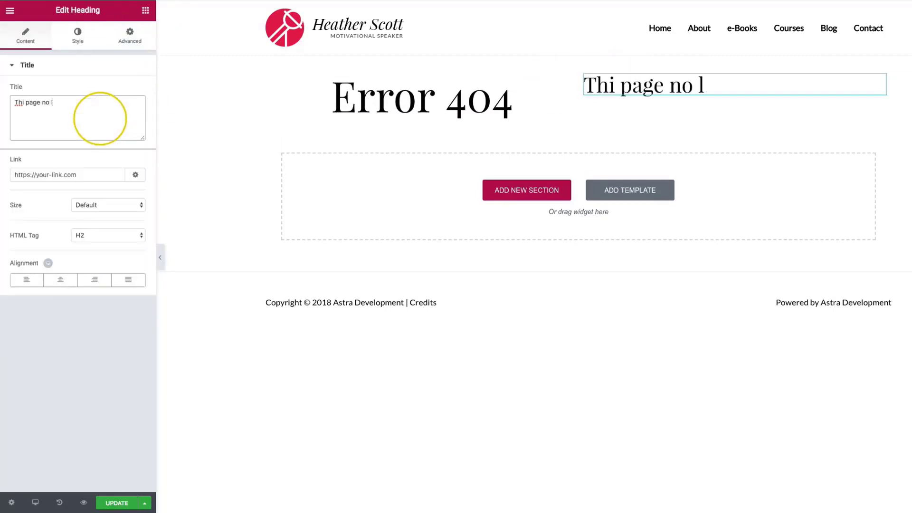
{"action": "type", "text": " or never existed in the first place!"}
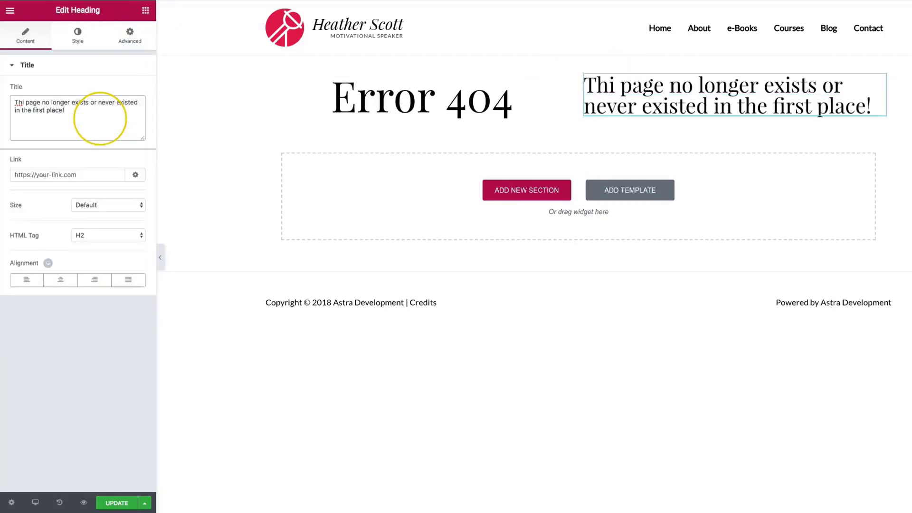
Add centred, slightly enlarged text under the second heading: "No worries. Check below to go to the home page or contact page.".
{"action": "left_click", "coordinate": [145, 10]}
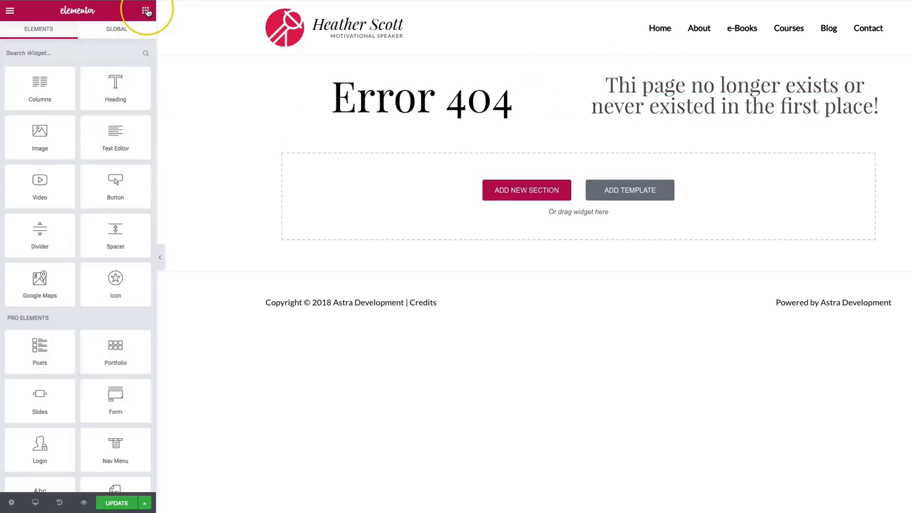
{"action": "left_click_drag", "start_coordinate": [115, 137], "coordinate": [734, 135]}
{"action": "triple_click", "coordinate": [74, 169]}
{"action": "type", "text": "No worries. C"}
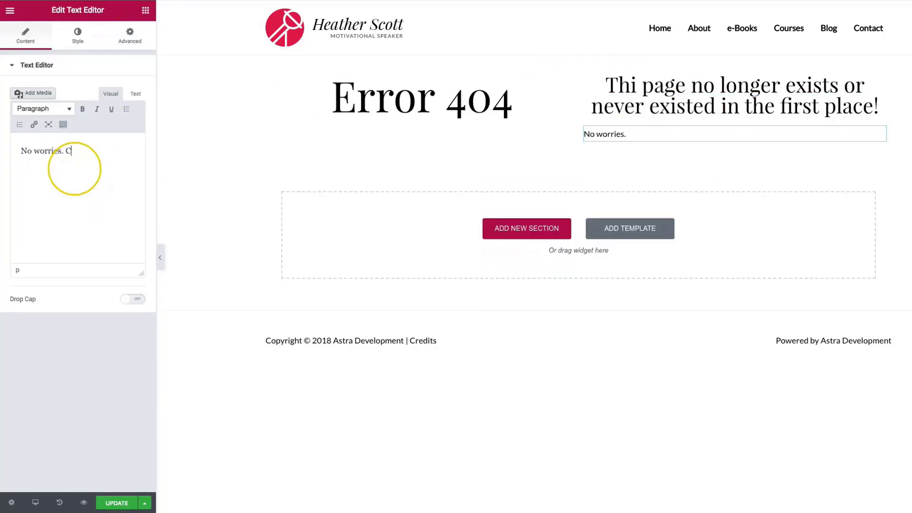
{"action": "type", "text": "heck below to go to the home page or contact pa"}
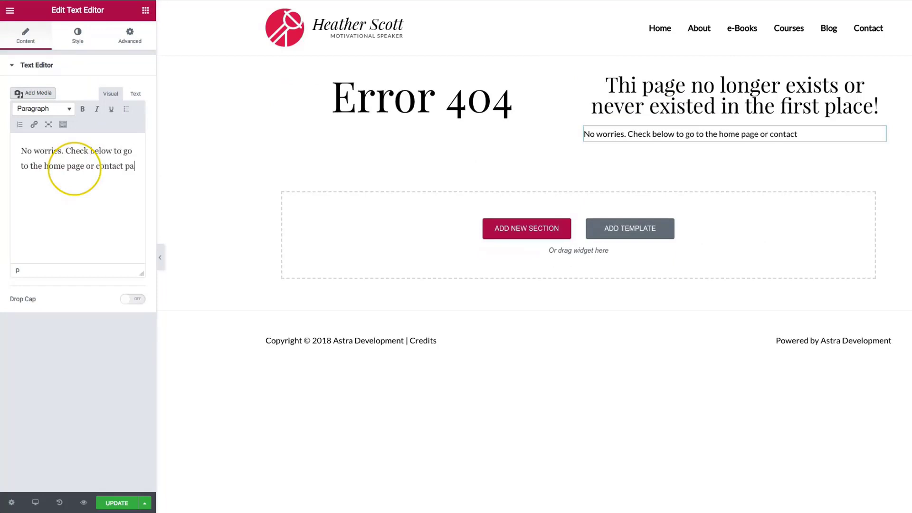
{"action": "type", "text": "ge."}
{"action": "left_click", "coordinate": [78, 35]}
{"action": "left_click", "coordinate": [89, 102]}
{"action": "left_click", "coordinate": [132, 165]}
{"action": "left_click_drag", "start_coordinate": [25, 230], "coordinate": [36, 230]}
Insert a Columns widget below the "No worries" text in the second column.
{"action": "left_click", "coordinate": [146, 10]}
{"action": "type", "text": "button"}
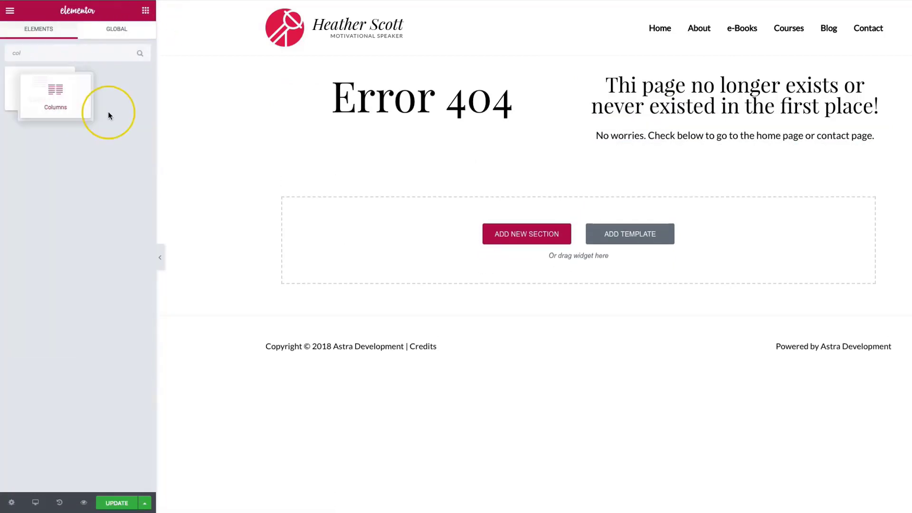
{"action": "left_click_drag", "start_coordinate": [108, 114], "coordinate": [733, 178]}
Add a justified button labelled "Go Home" to the first inner column.
{"action": "left_click", "coordinate": [145, 10]}
{"action": "left_click_drag", "start_coordinate": [40, 89], "coordinate": [684, 181]}
{"action": "left_click", "coordinate": [129, 207]}
{"action": "triple_click", "coordinate": [95, 121]}
{"action": "type", "text": "Go Home"}
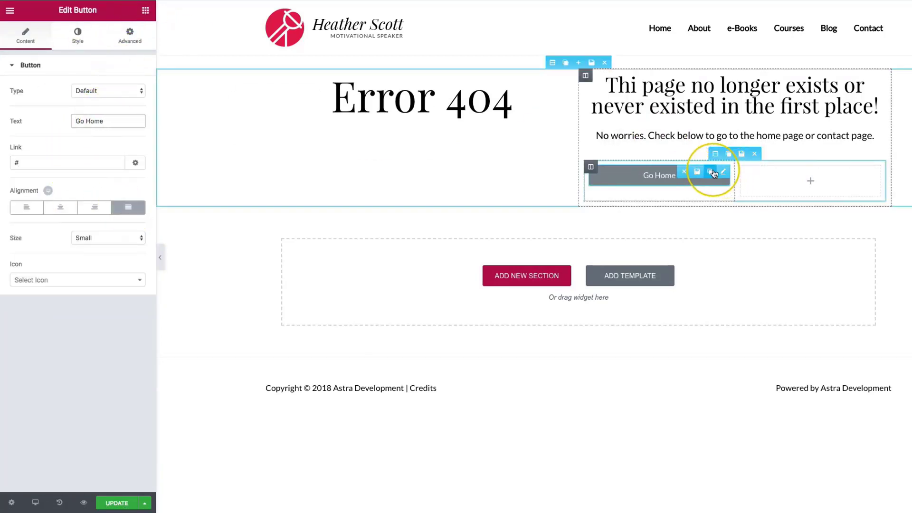
Duplicate the Go Home button for the second inner column and label the copy "Contact Us".
{"action": "left_click", "coordinate": [713, 173]}
{"action": "triple_click", "coordinate": [108, 120]}
{"action": "type", "text": "Contact Us"}
Add a Search Form under the Error 404 heading and set that column's content position to Middle.
{"action": "left_click", "coordinate": [145, 10]}
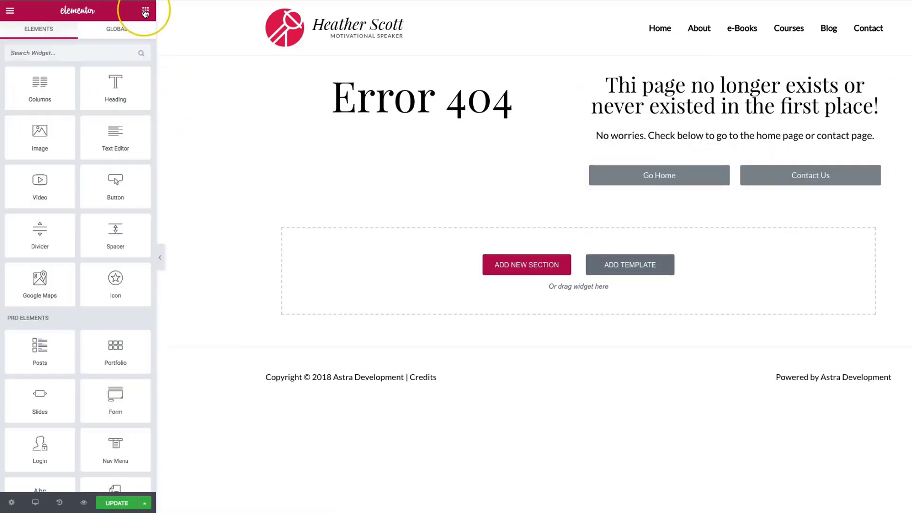
{"action": "left_click_drag", "start_coordinate": [110, 85], "coordinate": [413, 142]}
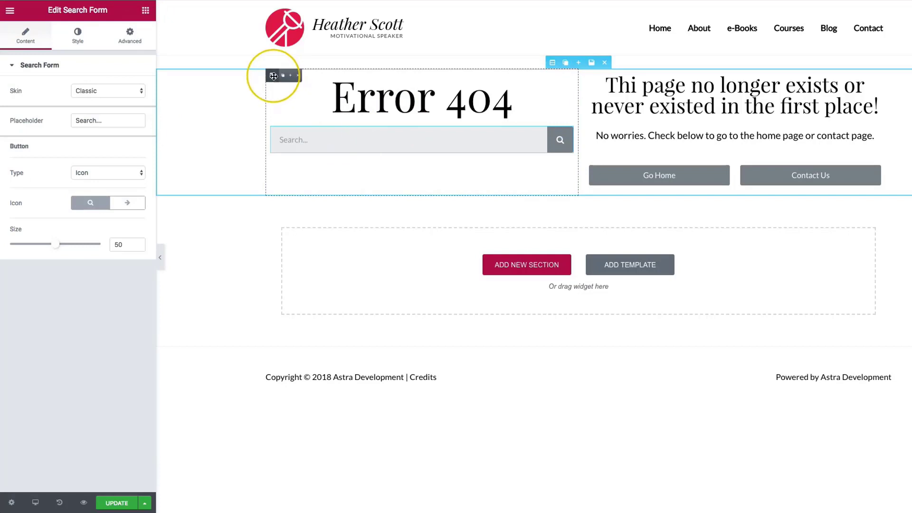
{"action": "left_click", "coordinate": [272, 75]}
{"action": "left_click", "coordinate": [108, 121]}
{"action": "left_click", "coordinate": [89, 141]}
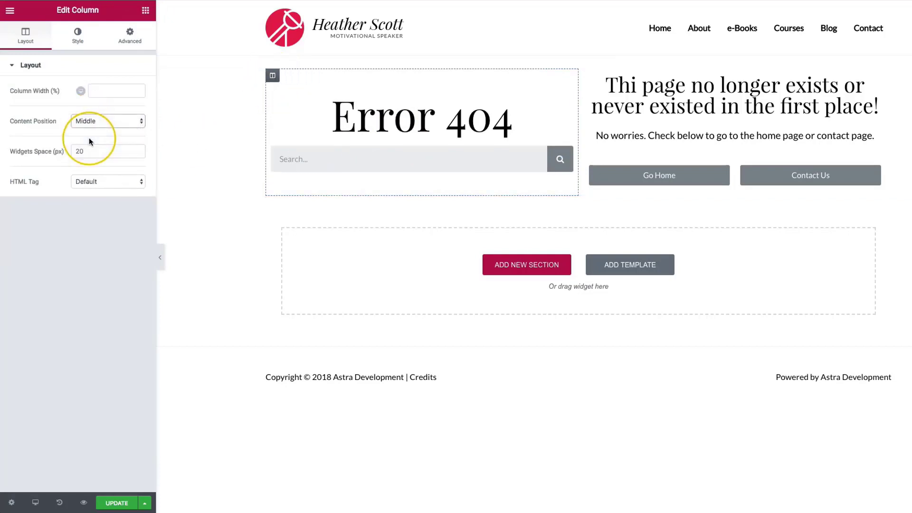
Set the section's top and bottom padding to 80 px and update the layout.
{"action": "left_click", "coordinate": [552, 63]}
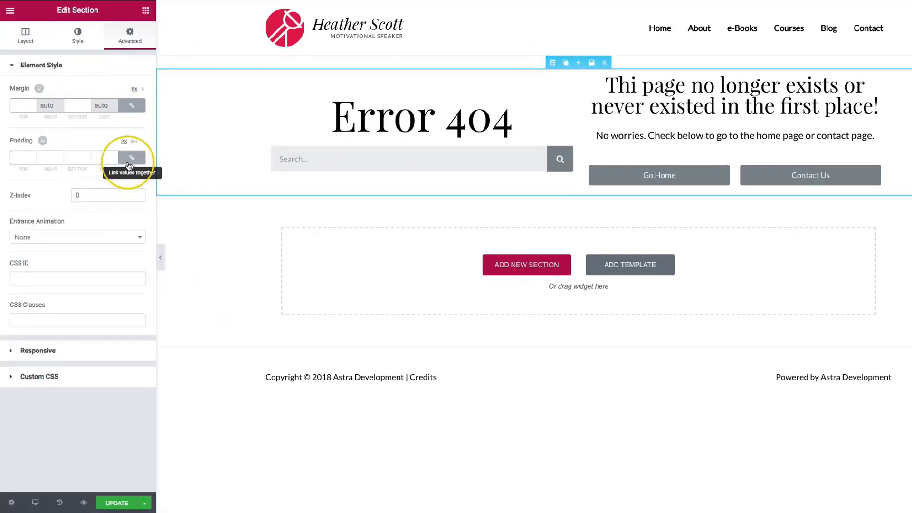
{"action": "left_click", "coordinate": [131, 158]}
{"action": "left_click", "coordinate": [23, 157]}
{"action": "type", "text": "80"}
{"action": "left_click", "coordinate": [78, 157]}
{"action": "type", "text": "80"}
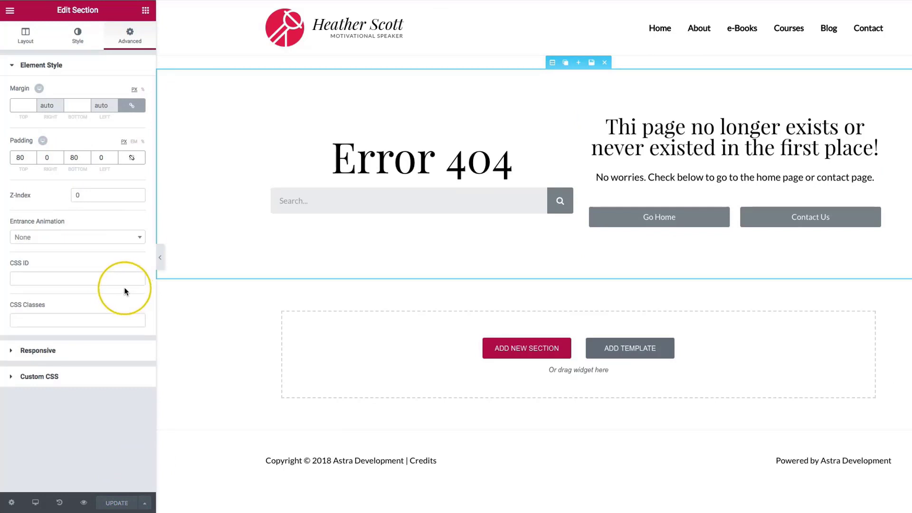
Exit the Elementor editor to the 404 Page layout's WordPress edit screen and review its Custom Layout Settings.
{"action": "left_click", "coordinate": [9, 10]}
{"action": "left_click", "coordinate": [52, 228]}
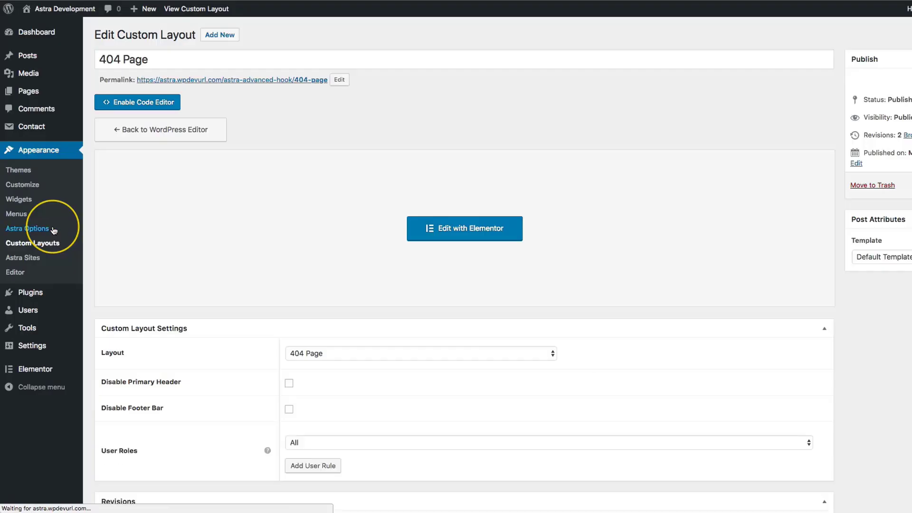
{"action": "scroll", "coordinate": [232, 356], "scroll_direction": "down", "scroll_amount": 2}
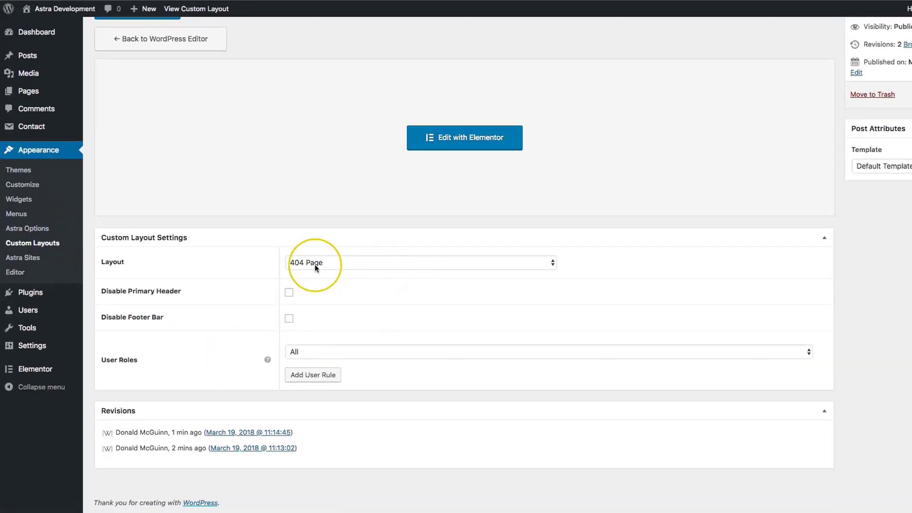
{"action": "scroll", "coordinate": [767, 237], "scroll_direction": "up", "scroll_amount": 2}
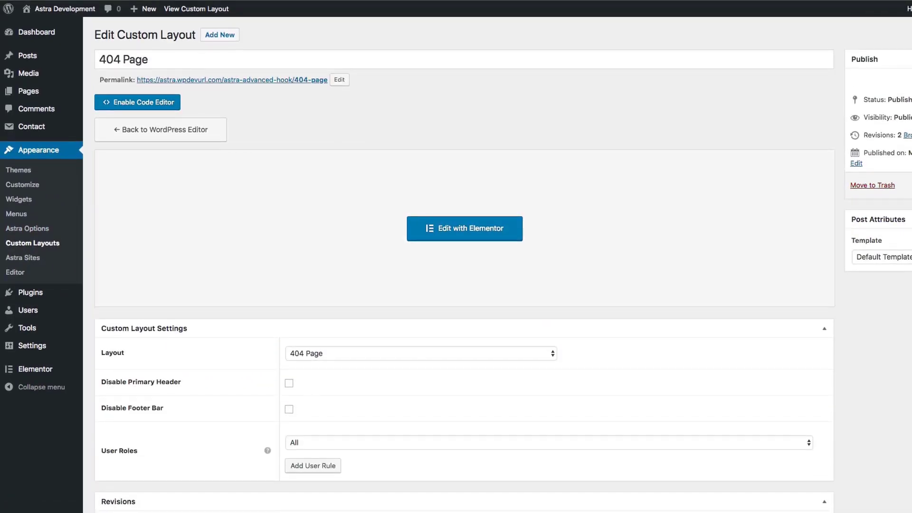
Reload the nonexistent page on the live site and check the custom 404 layout and its search field.
{"action": "key", "text": "Return"}
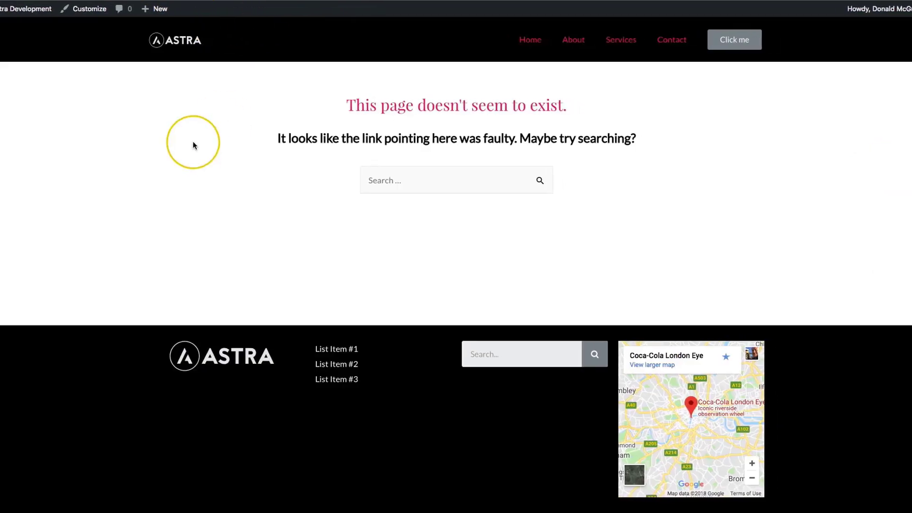
{"action": "key", "text": "super+r"}
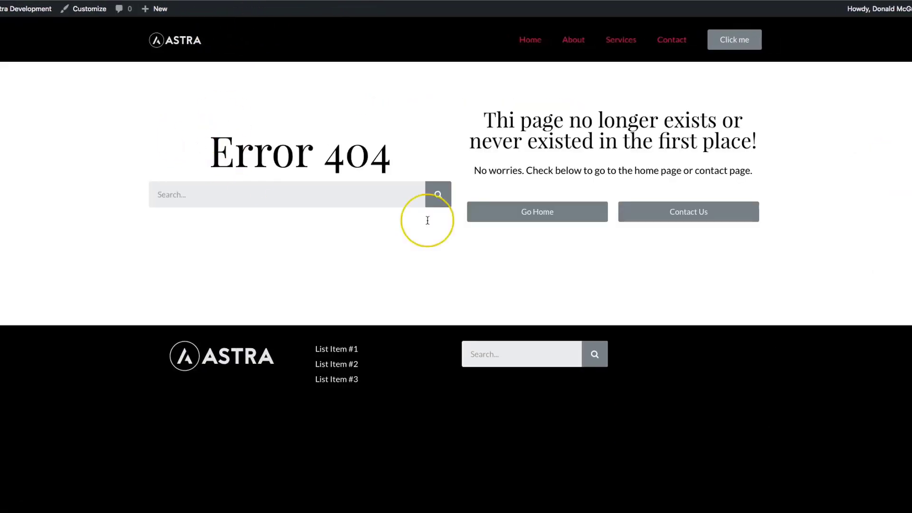
{"action": "left_click", "coordinate": [280, 194]}
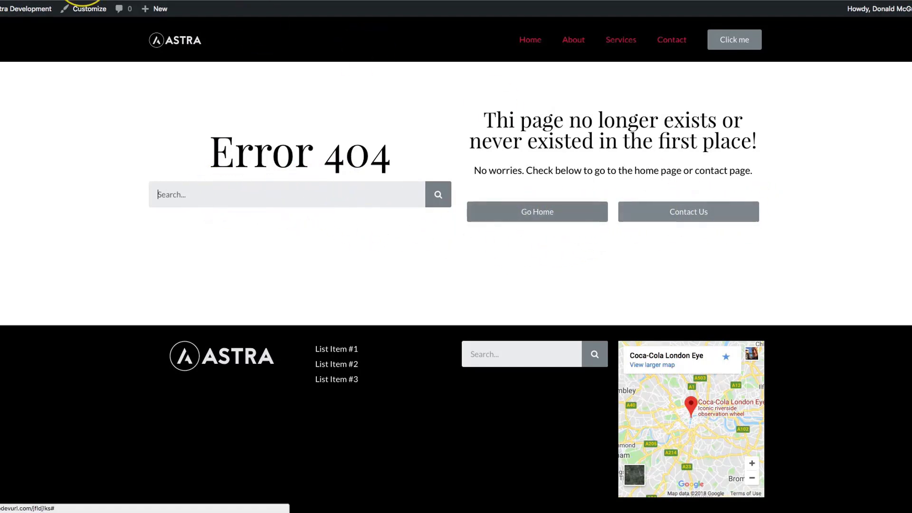
Disable the footer bar for the 404 Page layout, update it and reload the live error page.
{"action": "left_click", "coordinate": [82, 1]}
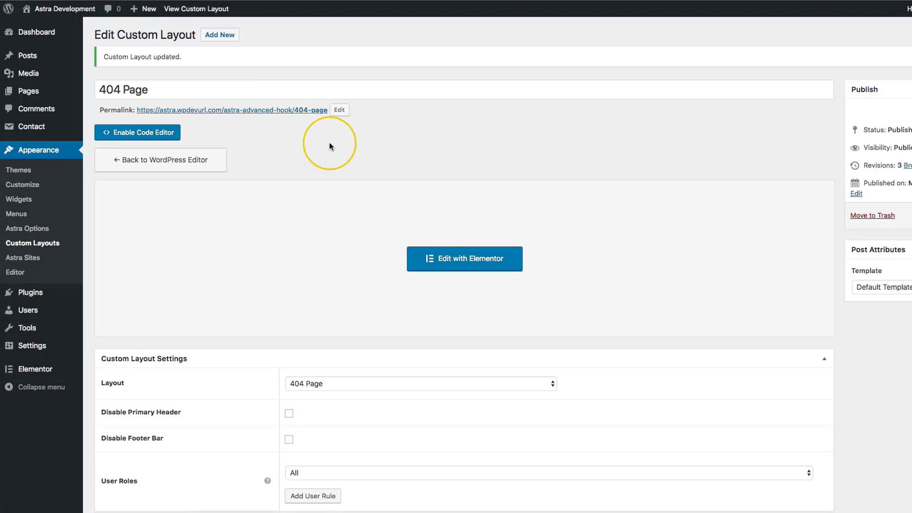
{"action": "scroll", "coordinate": [327, 147], "scroll_direction": "down", "scroll_amount": 5}
{"action": "left_click", "coordinate": [290, 303]}
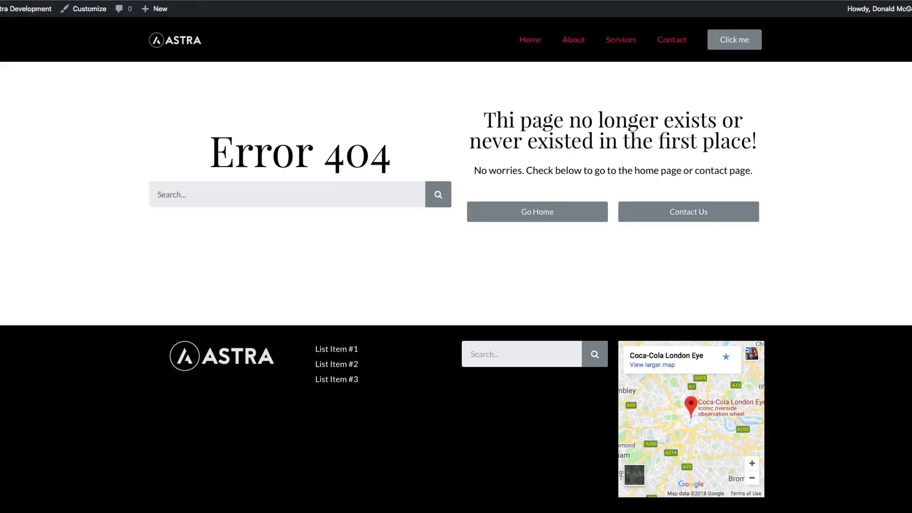
{"action": "key", "text": "ctrl+r"}
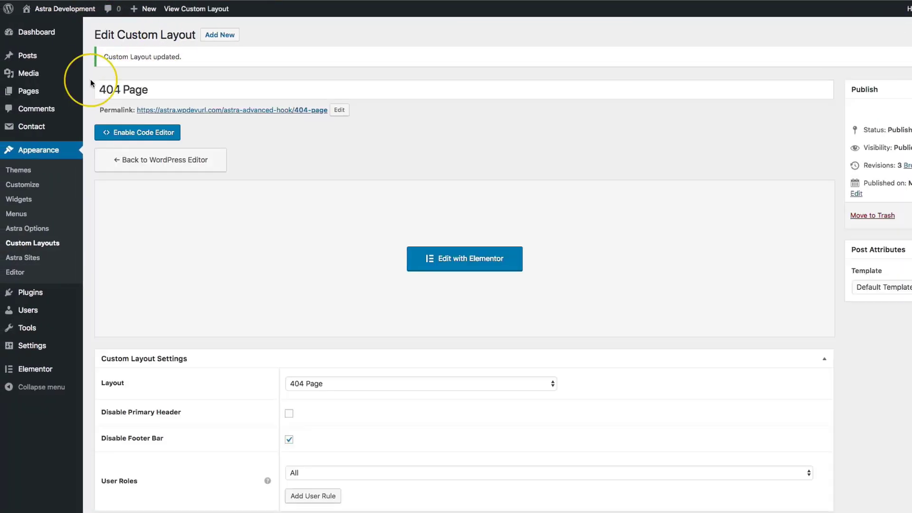
Disable the primary header for the 404 Page layout and update it.
{"action": "scroll", "coordinate": [328, 161], "scroll_direction": "down", "scroll_amount": 3}
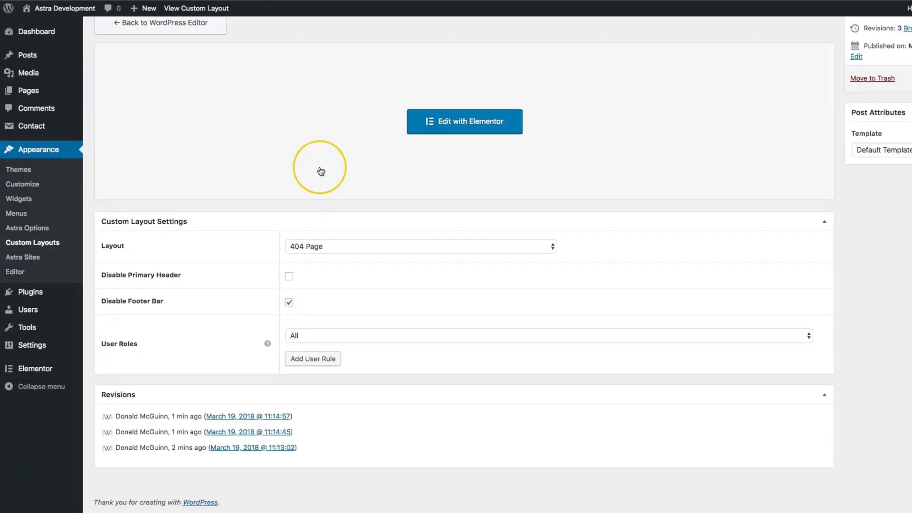
{"action": "left_click", "coordinate": [289, 277]}
{"action": "scroll", "coordinate": [291, 279], "scroll_direction": "up", "scroll_amount": 2}
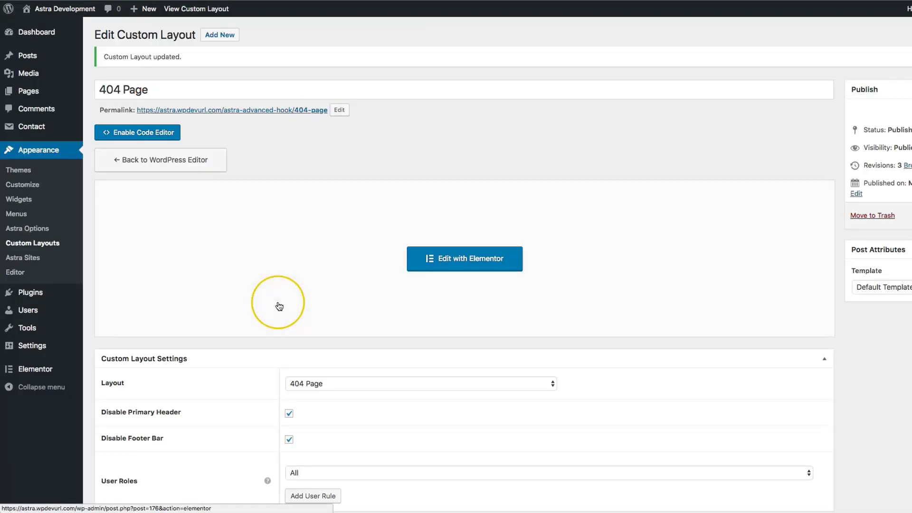
Turn off the Disable Footer Bar option in the 404 Page layout's settings.
{"action": "scroll", "coordinate": [273, 302], "scroll_direction": "down", "scroll_amount": 1}
{"action": "scroll", "coordinate": [273, 301], "scroll_direction": "down", "scroll_amount": 2}
{"action": "left_click", "coordinate": [289, 305]}
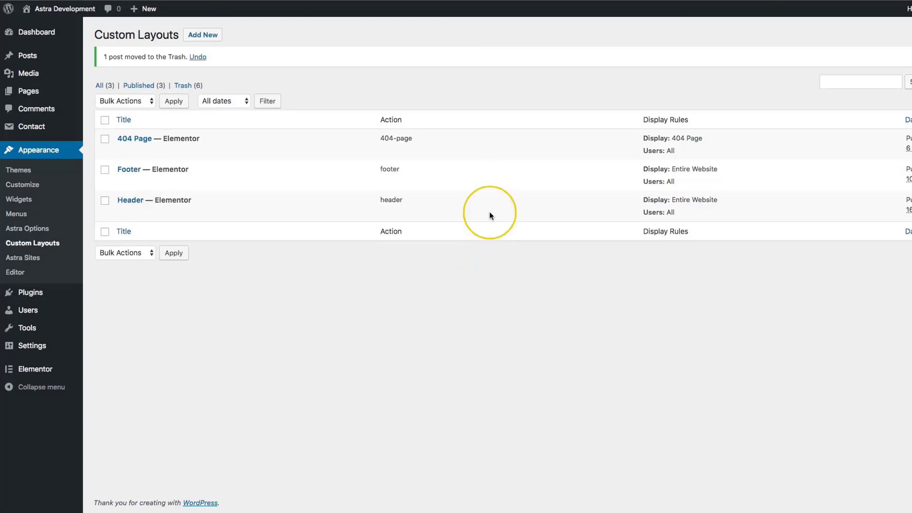
Add a new custom layout titled "Social Sharing" and set its Layout to Hooks.
{"action": "left_click", "coordinate": [216, 36]}
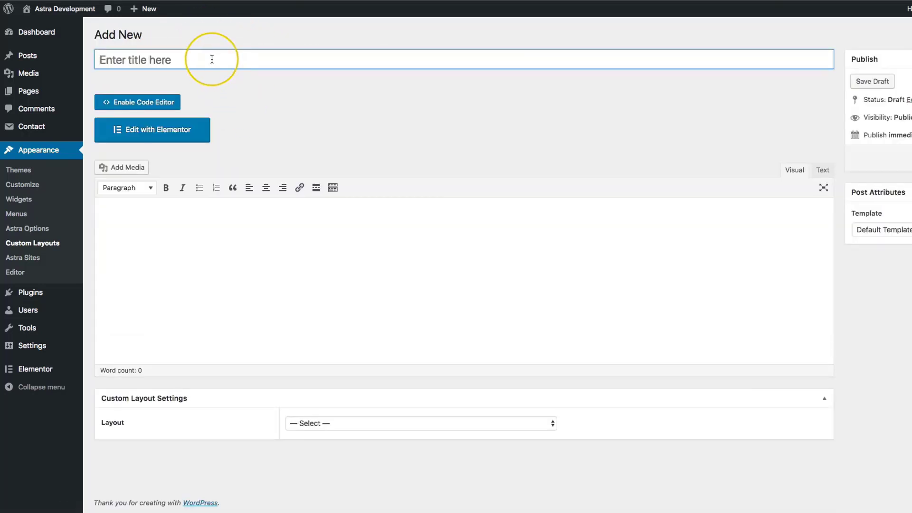
{"action": "type", "text": "Social Sharing"}
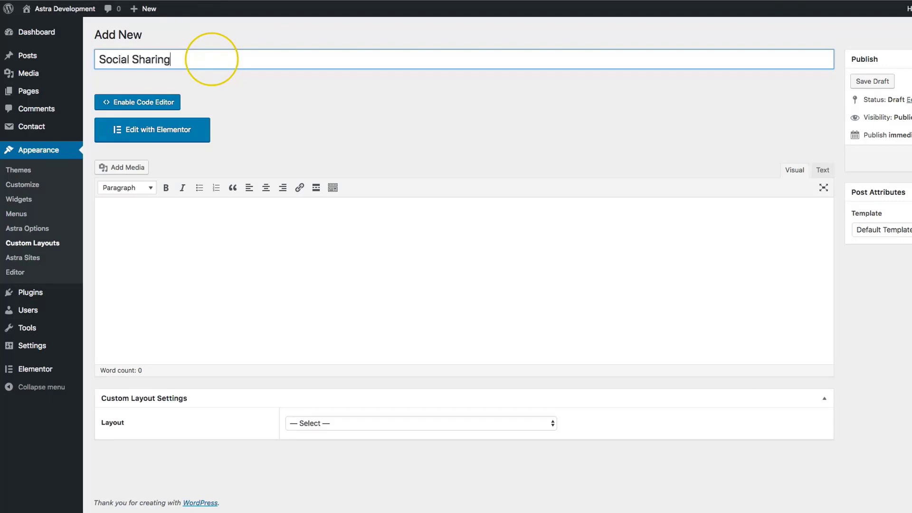
{"action": "left_click", "coordinate": [291, 116]}
{"action": "scroll", "coordinate": [326, 433], "scroll_direction": "down", "scroll_amount": 1}
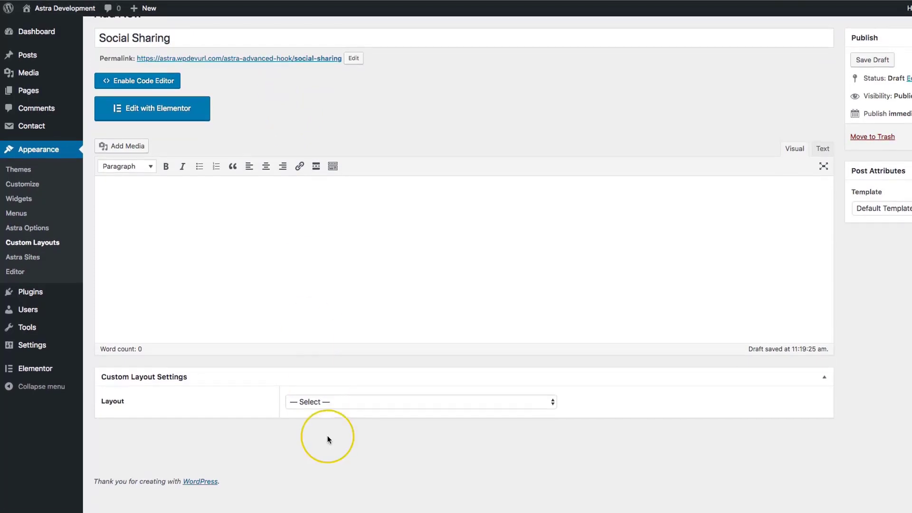
{"action": "left_click", "coordinate": [321, 403]}
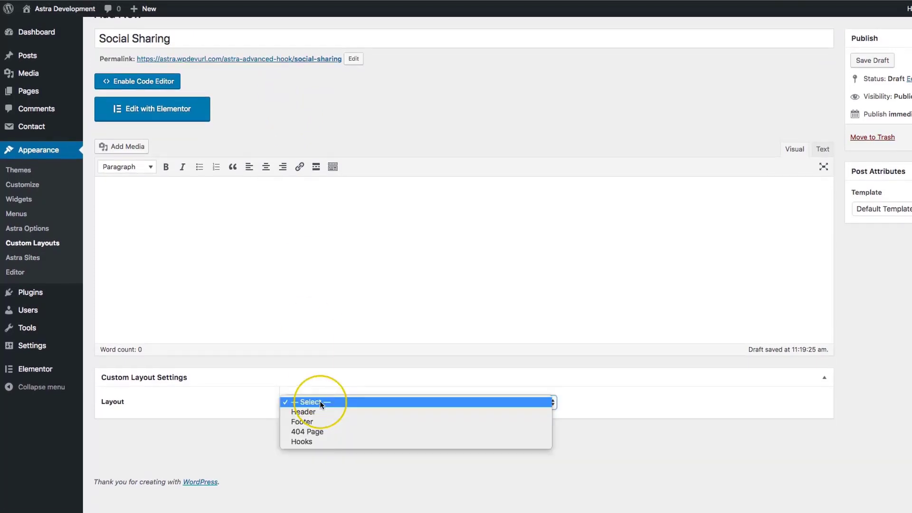
{"action": "left_click", "coordinate": [302, 441]}
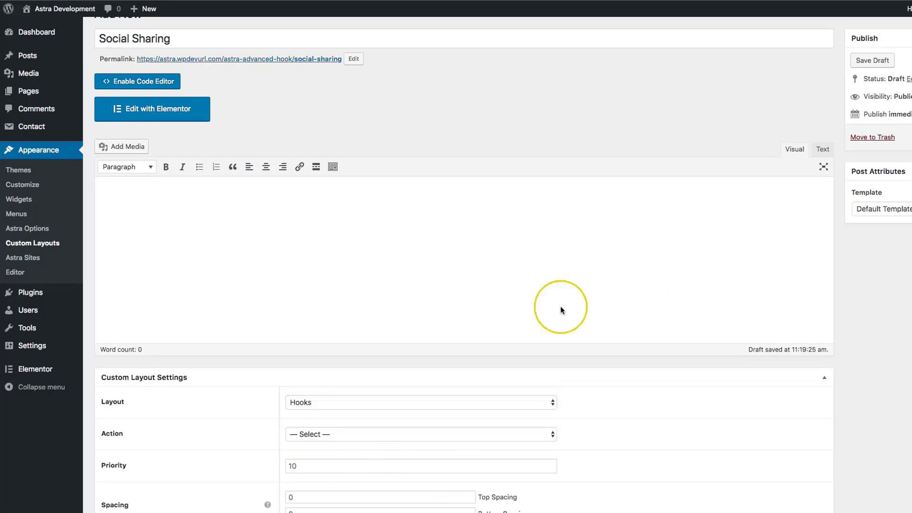
Examine the hook locations offered as the Social Sharing layout's Action, from Head to Footer.
{"action": "scroll", "coordinate": [347, 247], "scroll_direction": "down", "scroll_amount": 4}
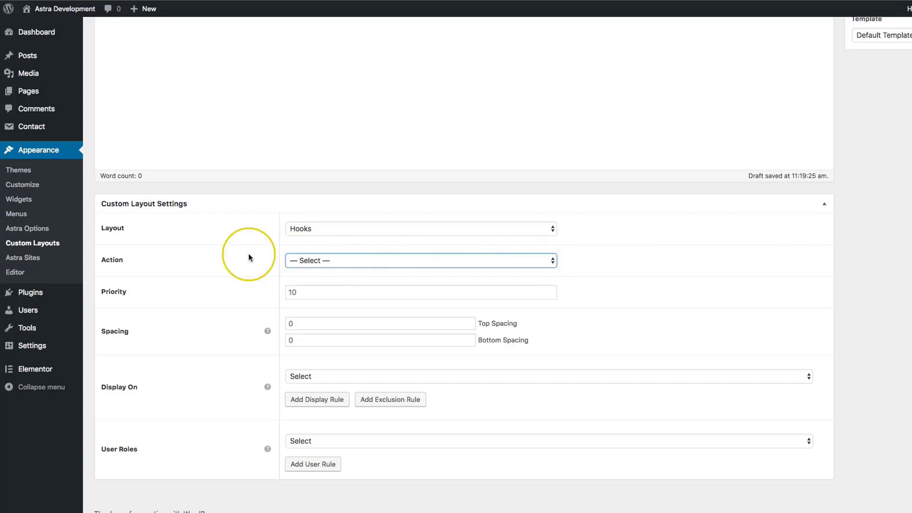
{"action": "left_click", "coordinate": [225, 259]}
{"action": "left_click", "coordinate": [341, 260]}
{"action": "scroll", "coordinate": [342, 261], "scroll_direction": "down", "scroll_amount": 5}
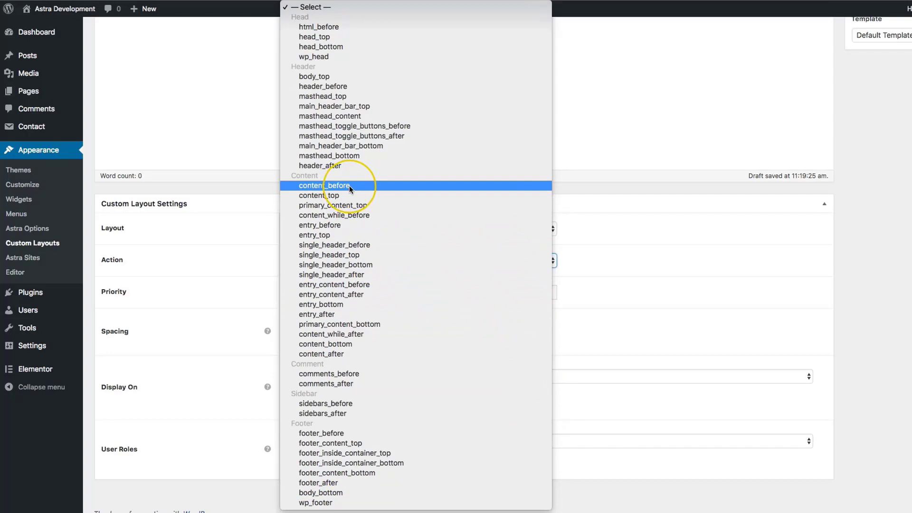
{"action": "left_click", "coordinate": [211, 292]}
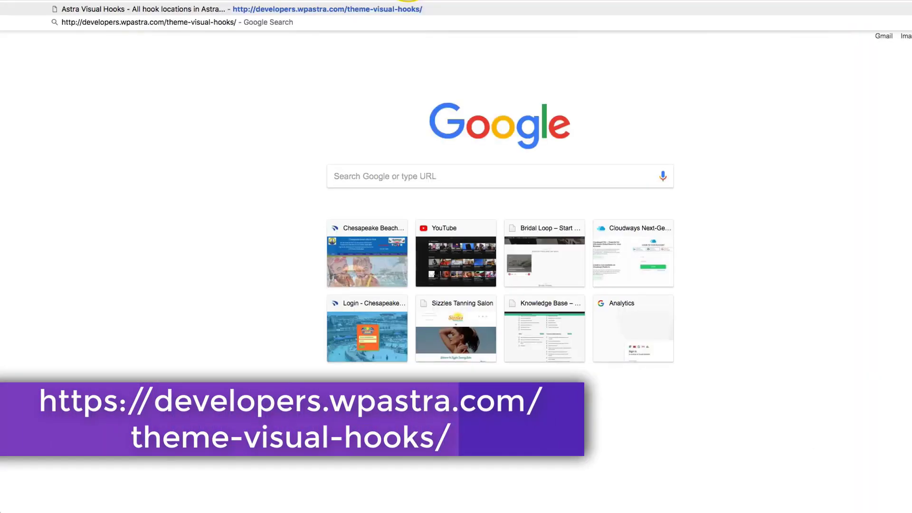
Open developers.wpastra.com/theme-visual-hooks/ and examine where the Astra hooks sit across the header, content, sidebar and footer.
{"action": "key", "text": "Return"}
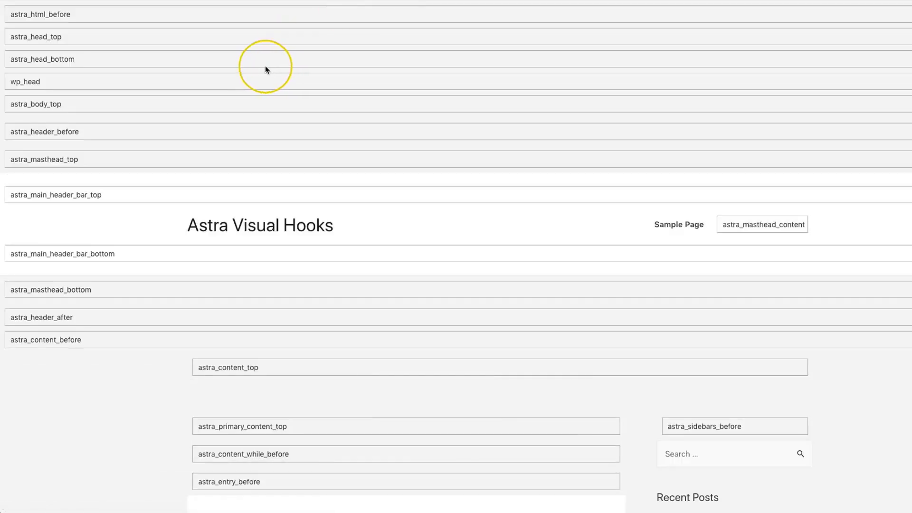
{"action": "scroll", "coordinate": [151, 159], "scroll_direction": "down", "scroll_amount": 2}
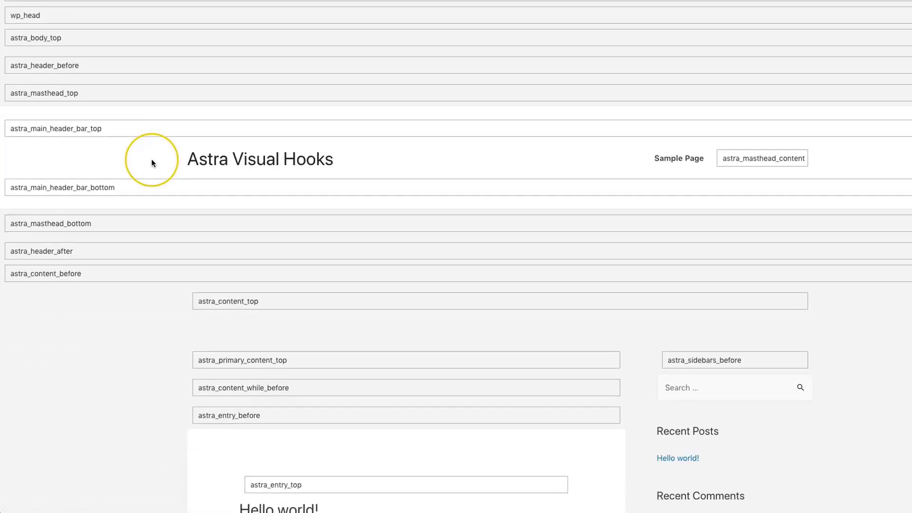
{"action": "left_click_drag", "start_coordinate": [164, 155], "coordinate": [565, 157]}
{"action": "double_click", "coordinate": [783, 152]}
{"action": "left_click", "coordinate": [454, 155]}
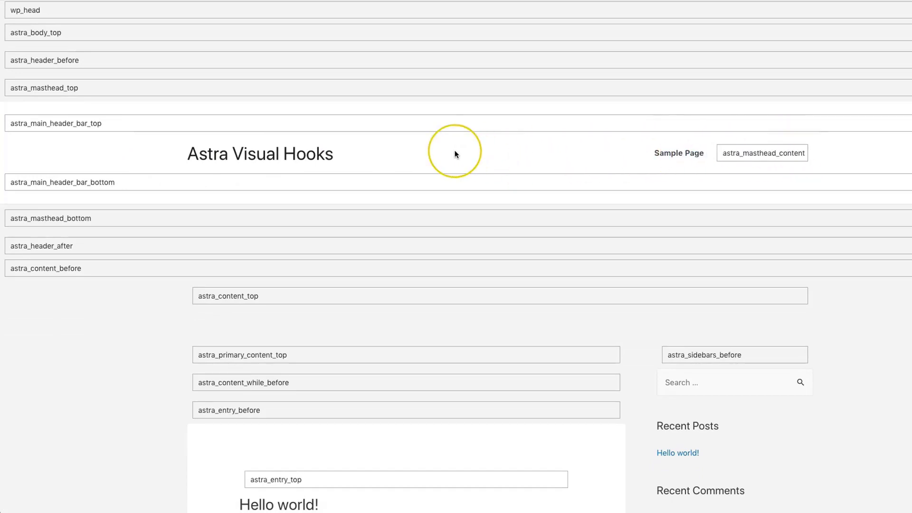
{"action": "scroll", "coordinate": [383, 163], "scroll_direction": "down", "scroll_amount": 7}
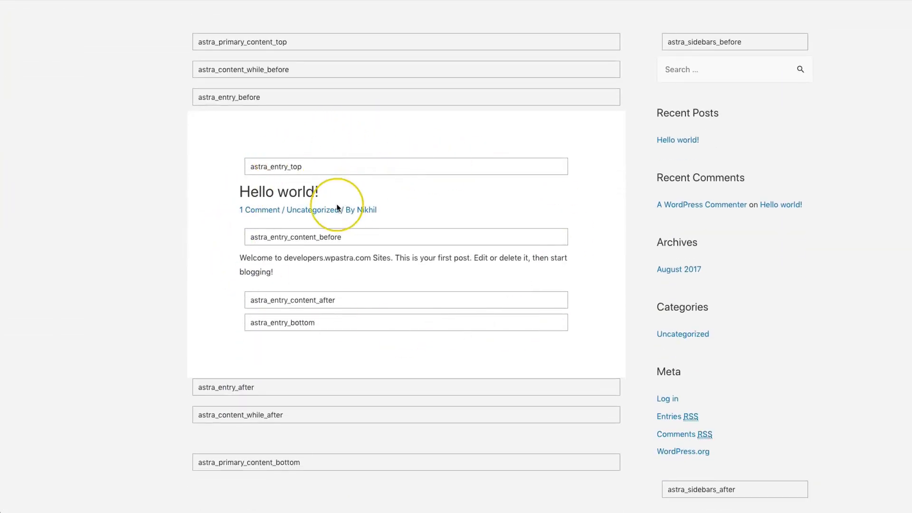
{"action": "scroll", "coordinate": [741, 275], "scroll_direction": "down", "scroll_amount": 6}
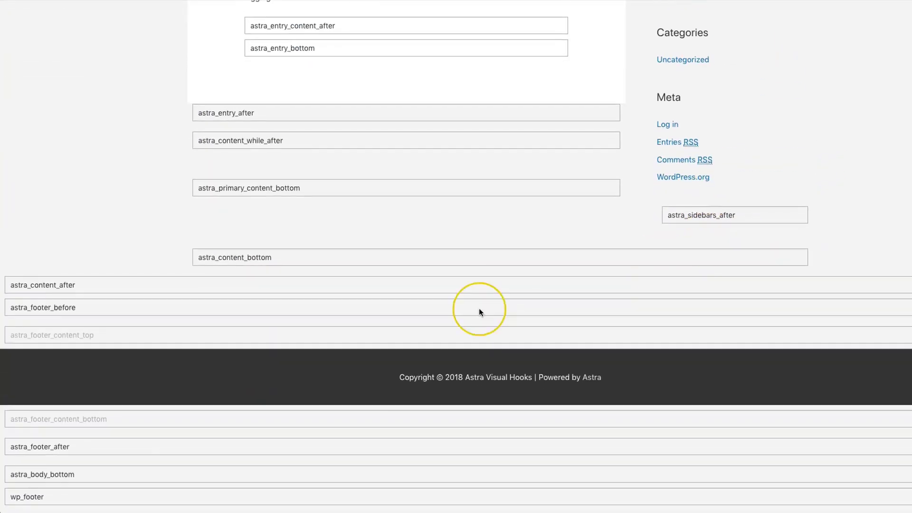
{"action": "scroll", "coordinate": [191, 268], "scroll_direction": "up", "scroll_amount": 15}
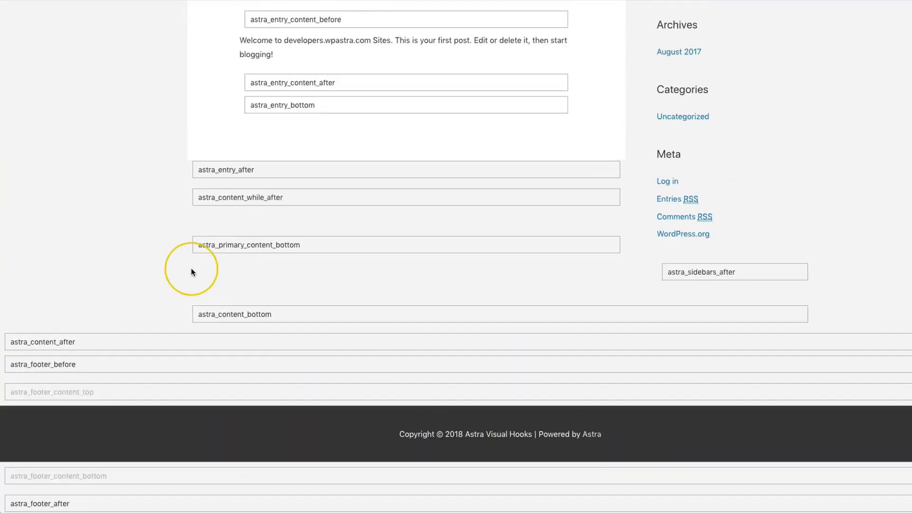
{"action": "scroll", "coordinate": [144, 75], "scroll_direction": "up", "scroll_amount": 3}
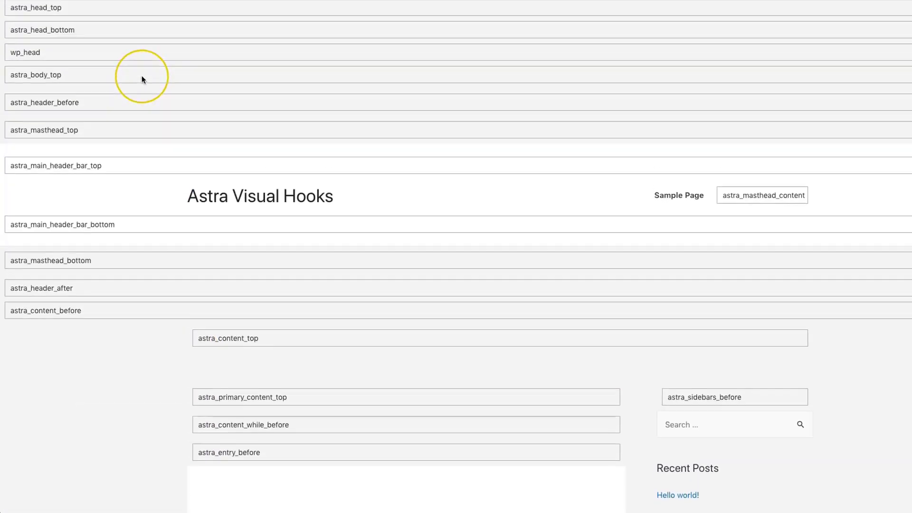
Examine the hook names on the visual map, comparing head_top and head_bottom with entry_content_after and entry_bottom.
{"action": "left_click_drag", "start_coordinate": [70, 14], "coordinate": [30, 37]}
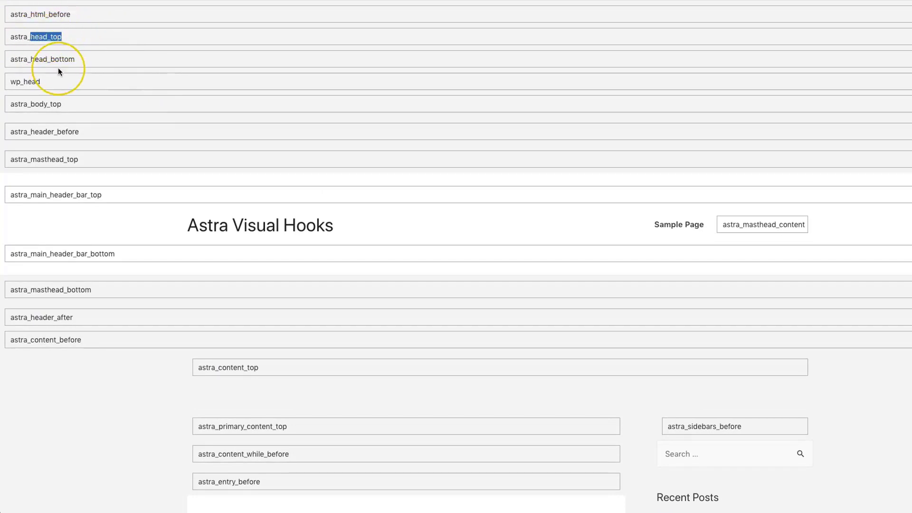
{"action": "left_click_drag", "start_coordinate": [74, 59], "coordinate": [32, 62]}
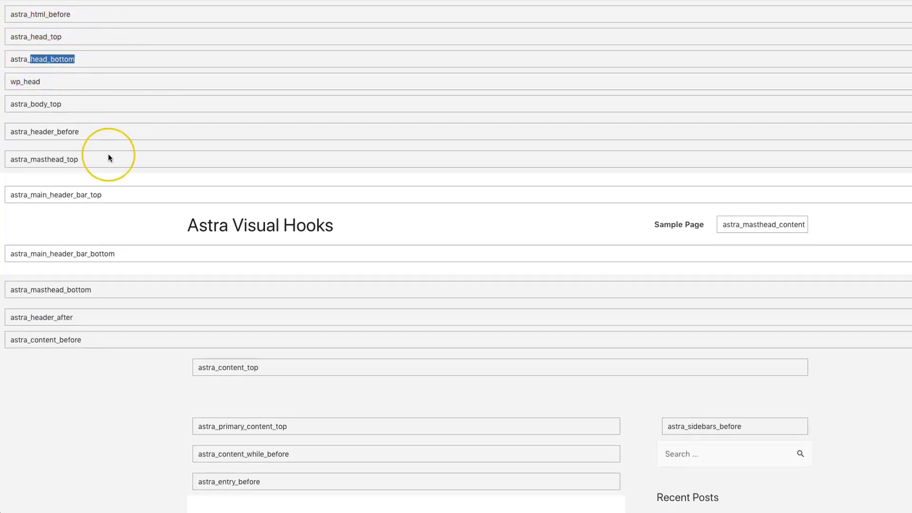
{"action": "scroll", "coordinate": [134, 152], "scroll_direction": "down", "scroll_amount": 6}
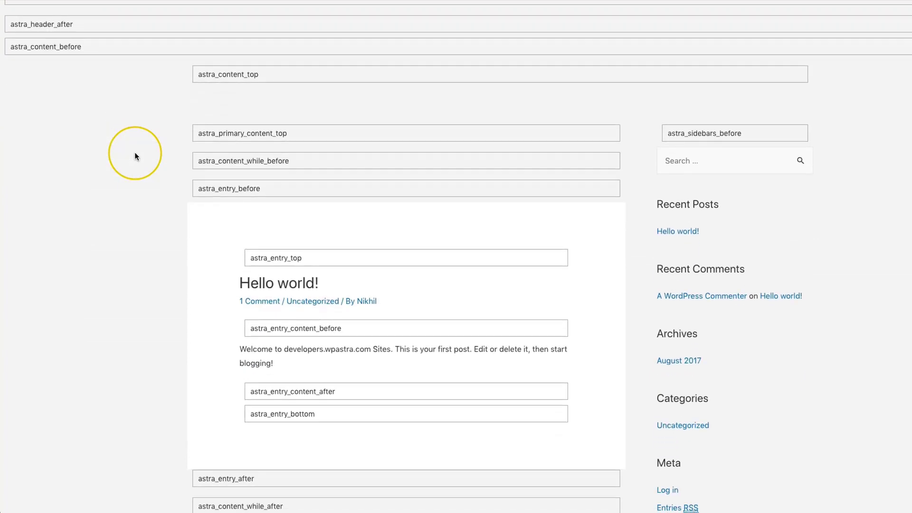
{"action": "scroll", "coordinate": [129, 151], "scroll_direction": "down", "scroll_amount": 3}
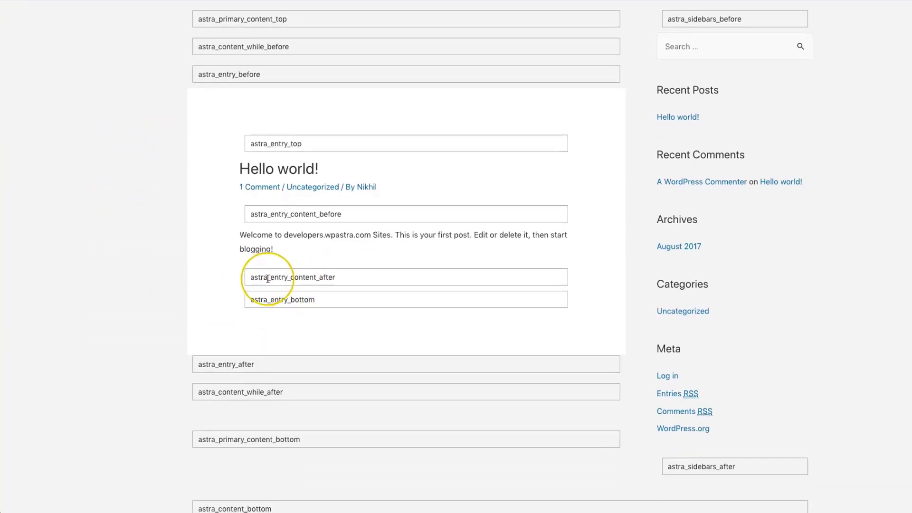
{"action": "left_click_drag", "start_coordinate": [267, 278], "coordinate": [334, 278]}
{"action": "left_click_drag", "start_coordinate": [272, 301], "coordinate": [314, 299]}
{"action": "left_click", "coordinate": [315, 295]}
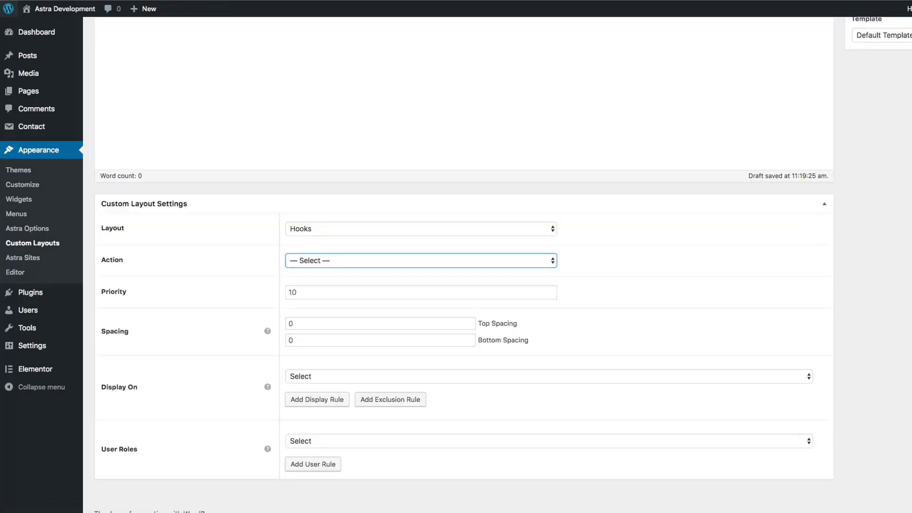
Set the Social Sharing layout's Action to entry_content_after.
{"action": "left_click", "coordinate": [321, 263]}
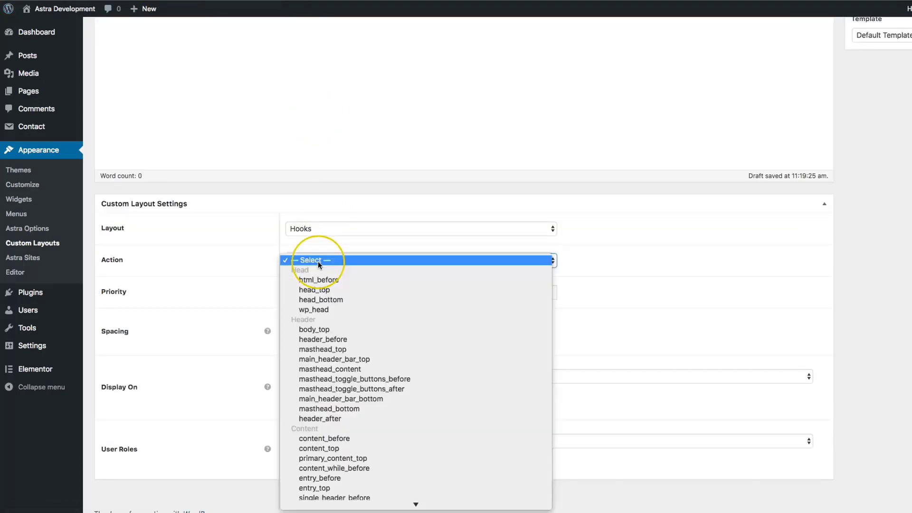
{"action": "scroll", "coordinate": [319, 266], "scroll_direction": "down", "scroll_amount": 5}
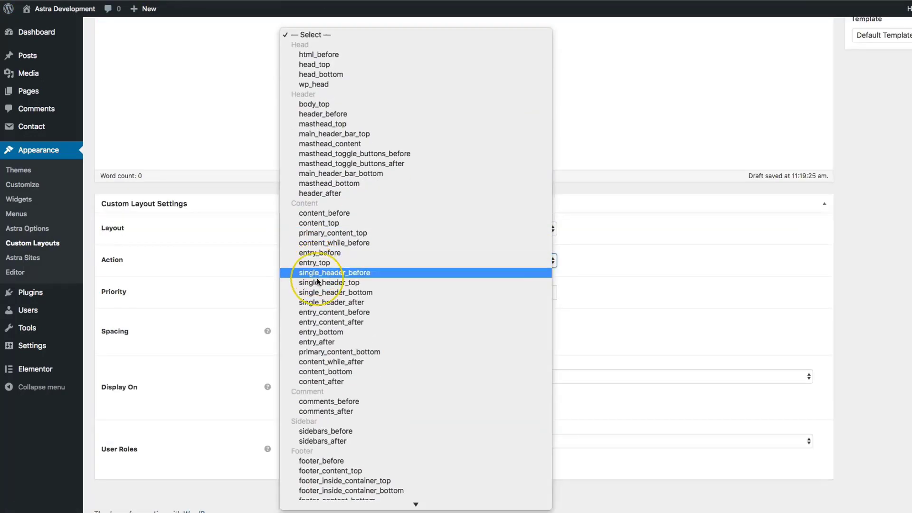
{"action": "left_click", "coordinate": [326, 323]}
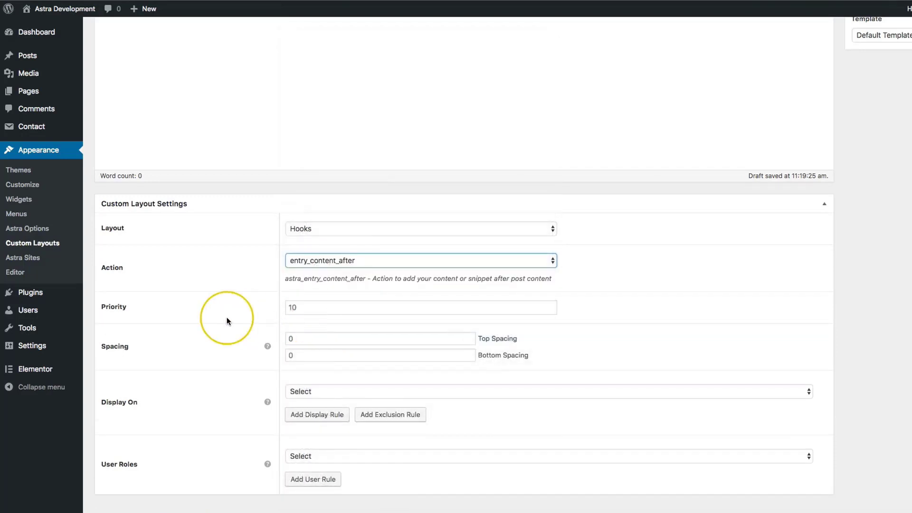
Examine the Priority and Spacing fields in the Social Sharing layout's settings.
{"action": "scroll", "coordinate": [230, 261], "scroll_direction": "down", "scroll_amount": 1}
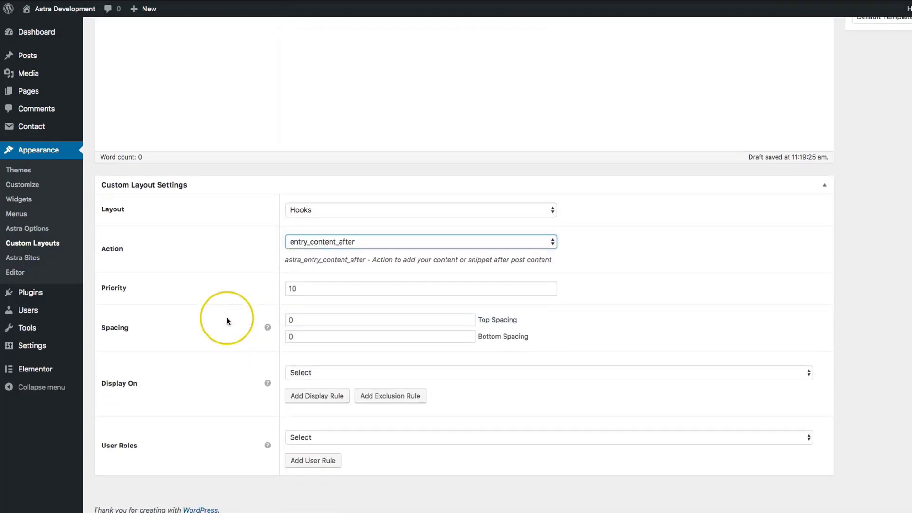
{"action": "left_click", "coordinate": [309, 288]}
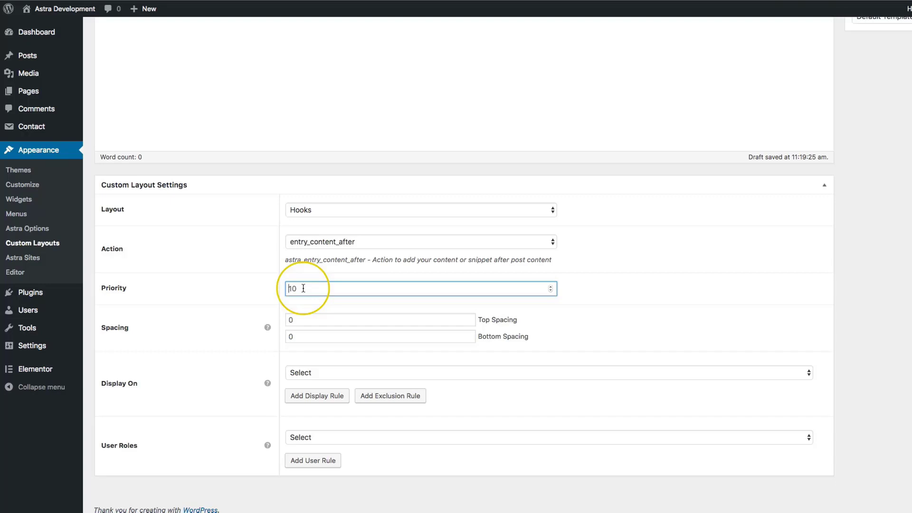
{"action": "left_click", "coordinate": [229, 289]}
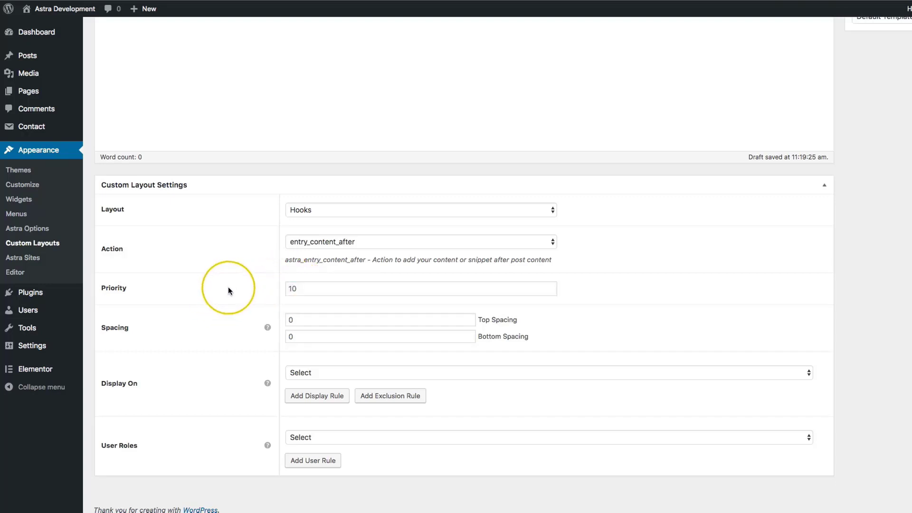
{"action": "scroll", "coordinate": [285, 313], "scroll_direction": "down", "scroll_amount": 1}
{"action": "left_click", "coordinate": [312, 310]}
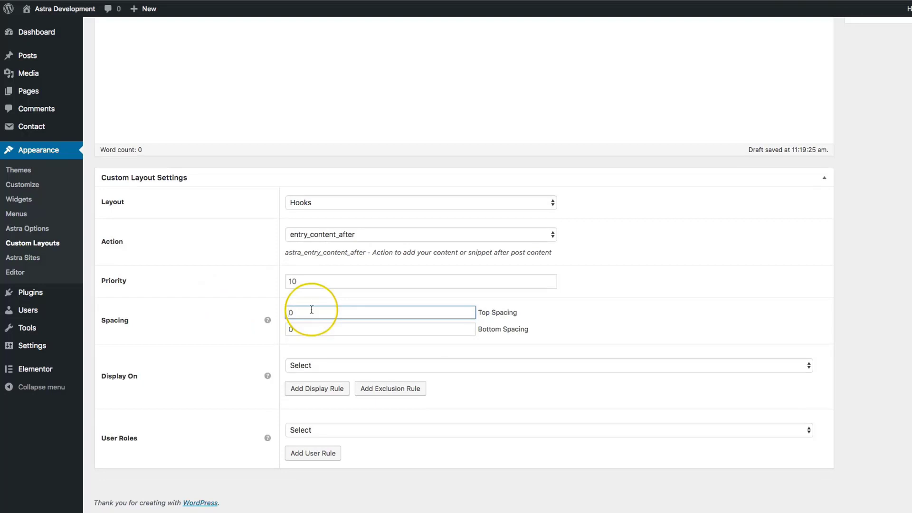
{"action": "scroll", "coordinate": [311, 309], "scroll_direction": "up", "scroll_amount": 5}
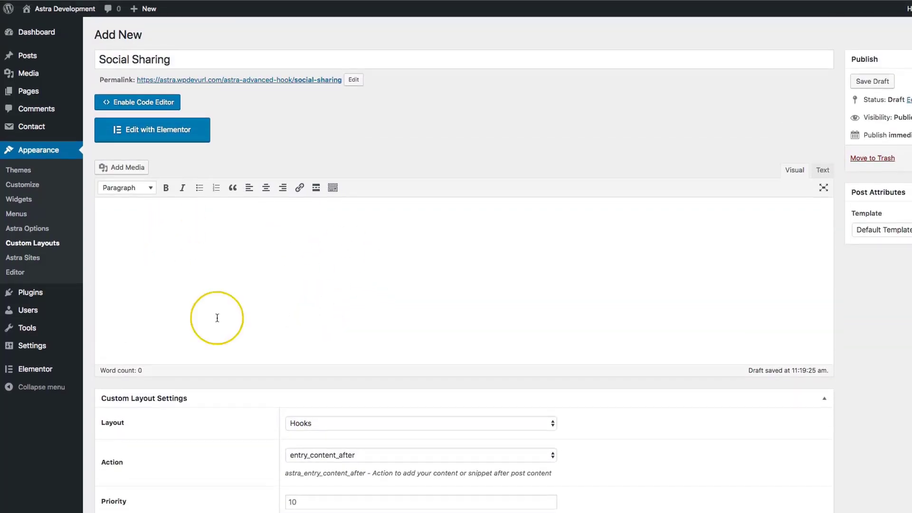
{"action": "scroll", "coordinate": [300, 276], "scroll_direction": "down", "scroll_amount": 5}
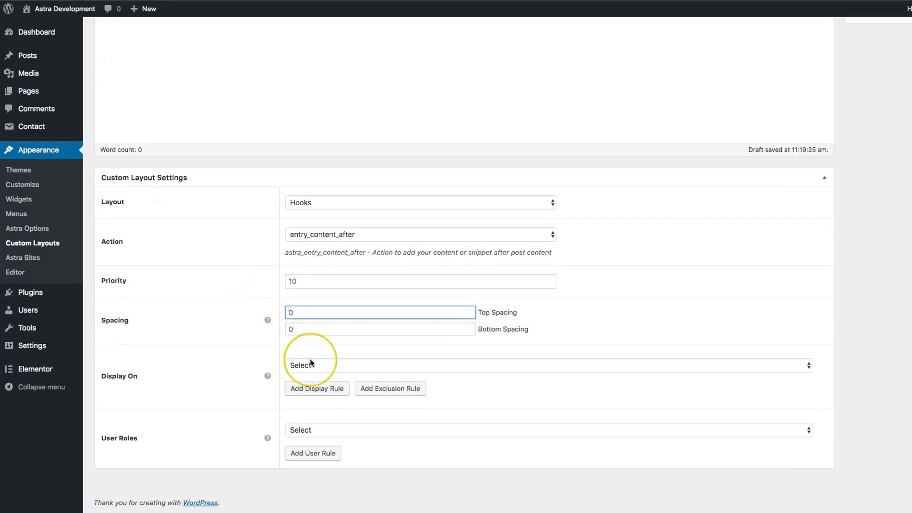
Set the Social Sharing layout to display on All Posts and its User Roles to All.
{"action": "left_click", "coordinate": [307, 366]}
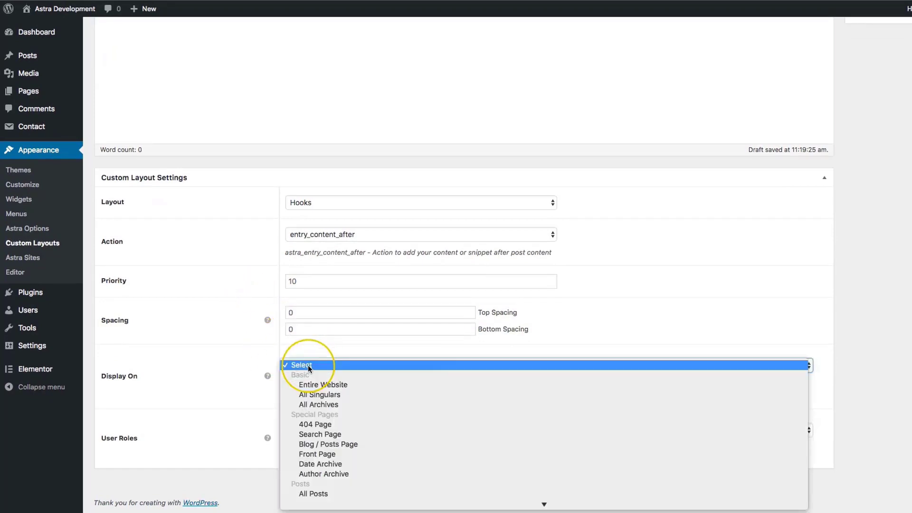
{"action": "scroll", "coordinate": [309, 363], "scroll_direction": "down", "scroll_amount": 3}
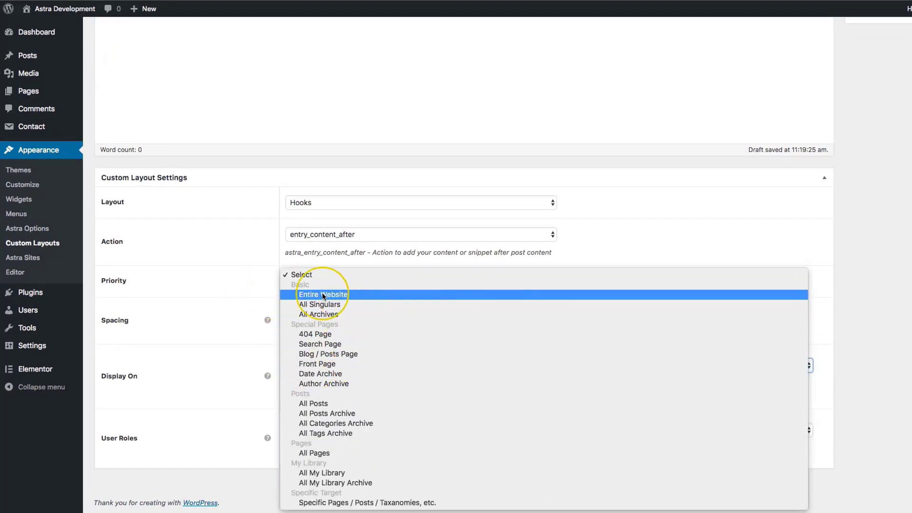
{"action": "left_click", "coordinate": [316, 403]}
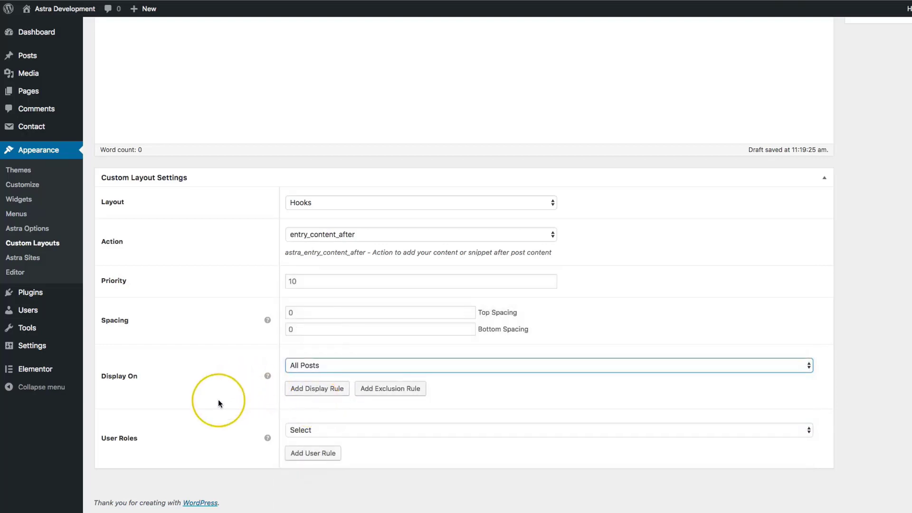
{"action": "left_click", "coordinate": [299, 430]}
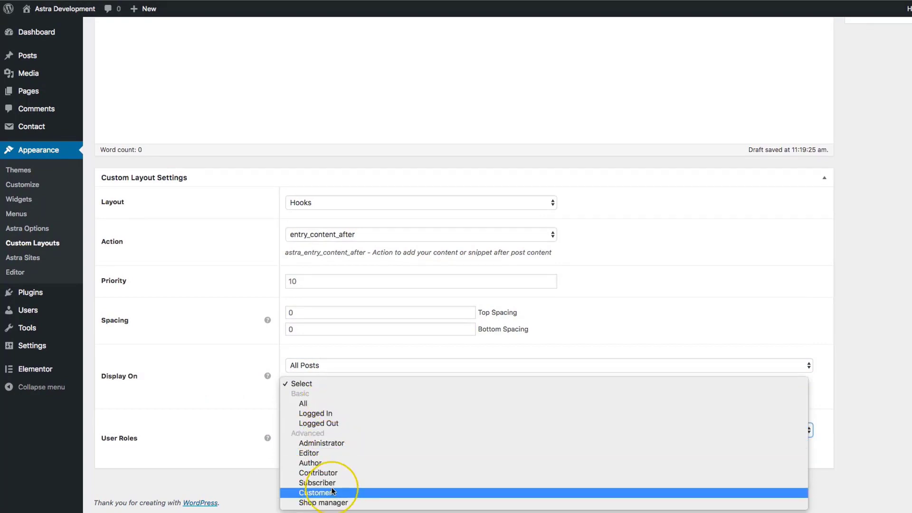
{"action": "left_click", "coordinate": [309, 403]}
Save the Social Sharing layout as a draft and open it for editing with Elementor.
{"action": "scroll", "coordinate": [661, 335], "scroll_direction": "up", "scroll_amount": 5}
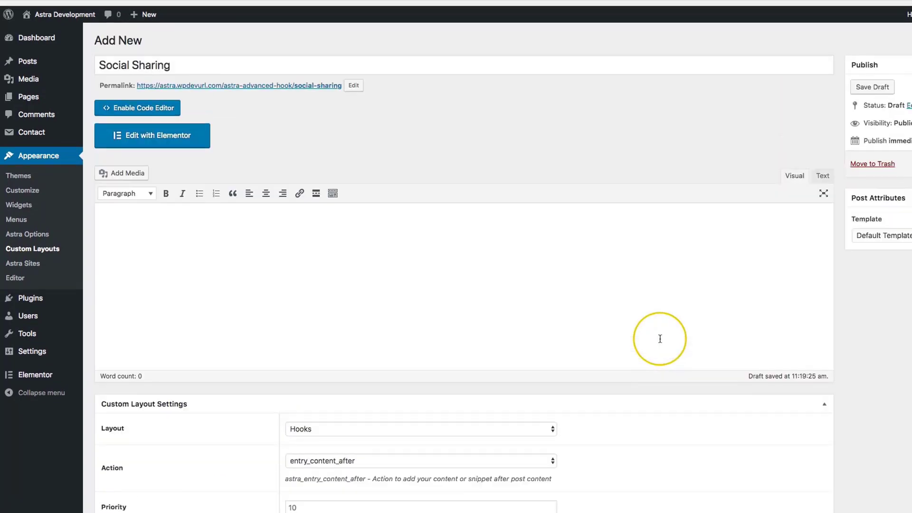
{"action": "left_click", "coordinate": [871, 81]}
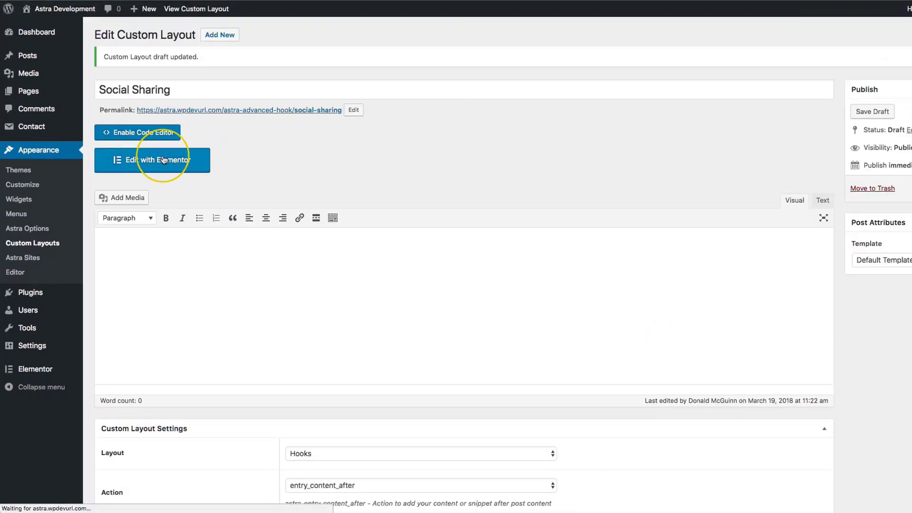
{"action": "left_click", "coordinate": [157, 159]}
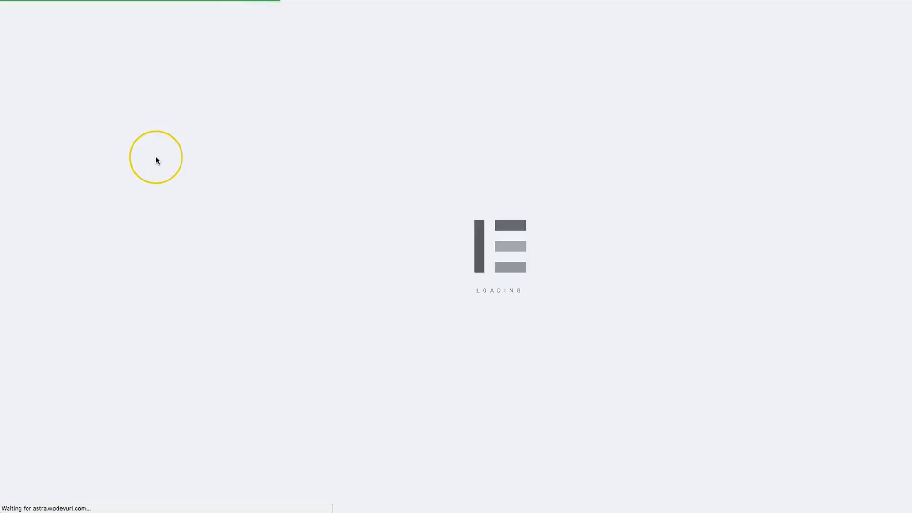
Search the widgets for "share" and add the Share Buttons widget to the empty layout.
{"action": "left_click", "coordinate": [94, 50]}
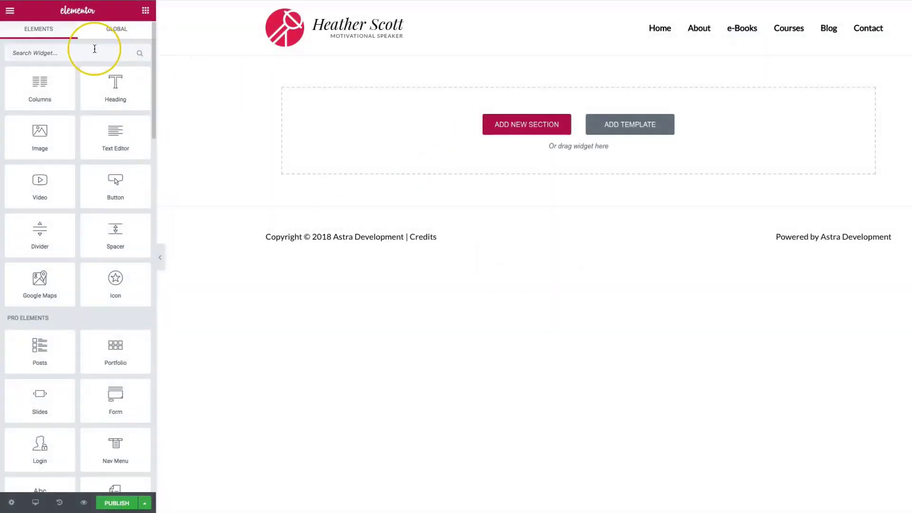
{"action": "type", "text": "socs"}
{"action": "key", "text": "BackSpace"}
{"action": "type", "text": "ial"}
{"action": "key", "text": "BackSpace"}
{"action": "key", "text": "BackSpace"}
{"action": "key", "text": "BackSpace"}
{"action": "key", "text": "BackSpace"}
{"action": "key", "text": "BackSpace"}
{"action": "type", "text": "hare"}
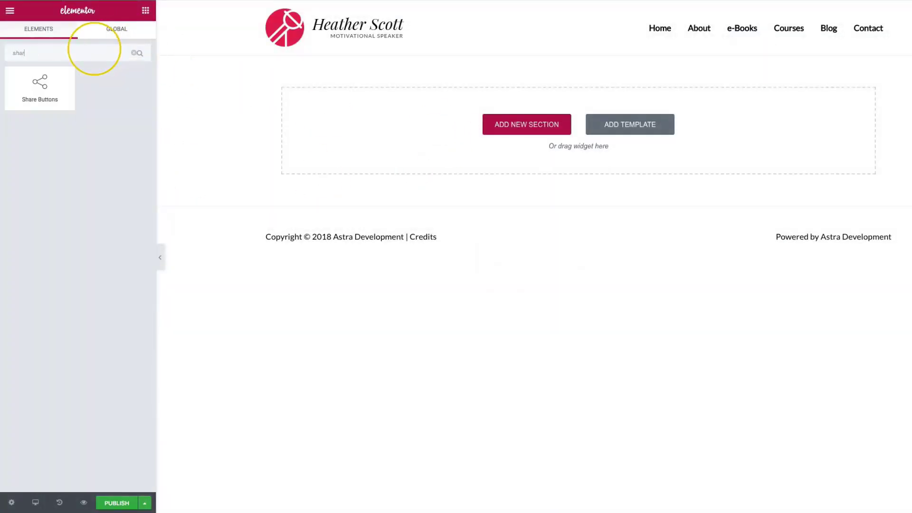
{"action": "left_click_drag", "start_coordinate": [40, 86], "coordinate": [264, 142]}
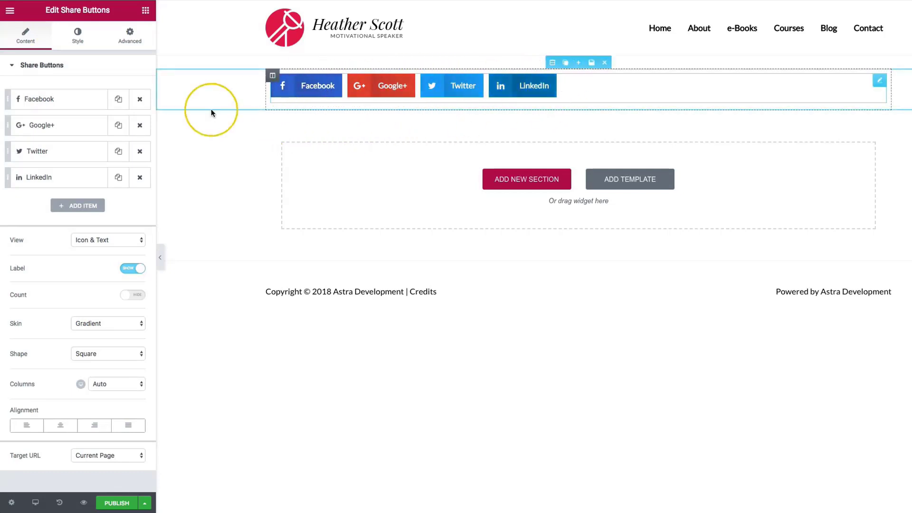
Examine the networks offered for the LinkedIn share button.
{"action": "left_click", "coordinate": [70, 178]}
{"action": "left_click", "coordinate": [95, 203]}
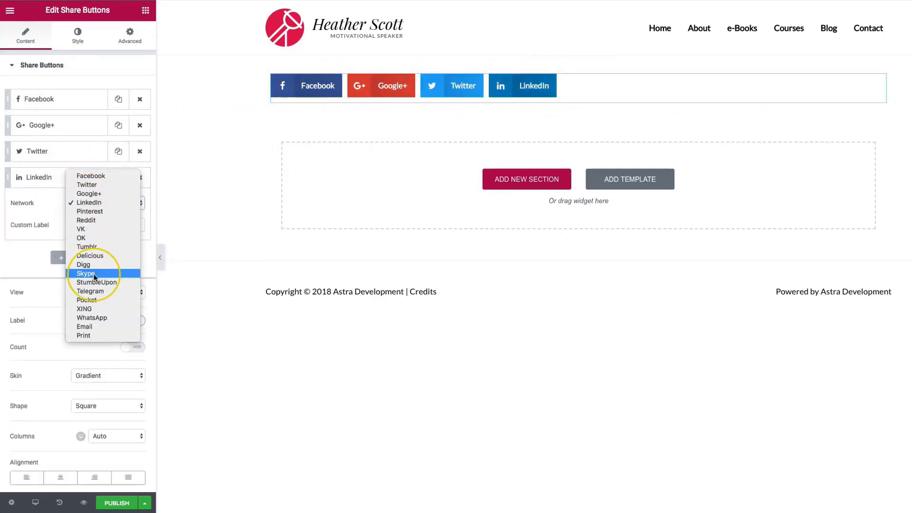
{"action": "left_click", "coordinate": [17, 253]}
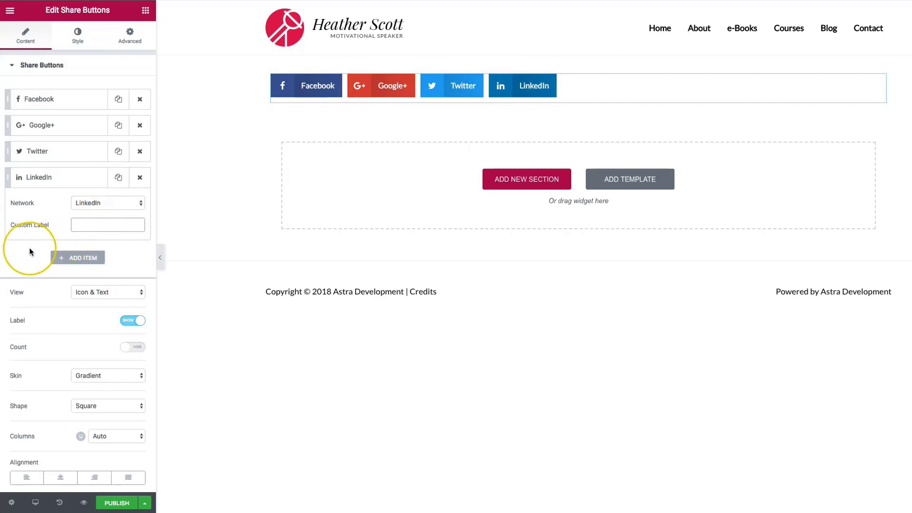
Publish the Social Sharing layout and exit Elementor to the dashboard.
{"action": "left_click", "coordinate": [117, 503]}
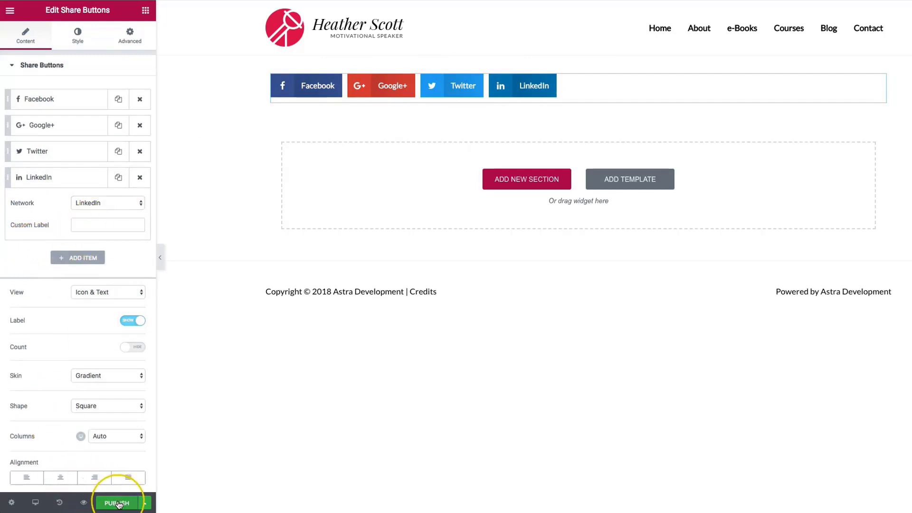
{"action": "left_click", "coordinate": [9, 10]}
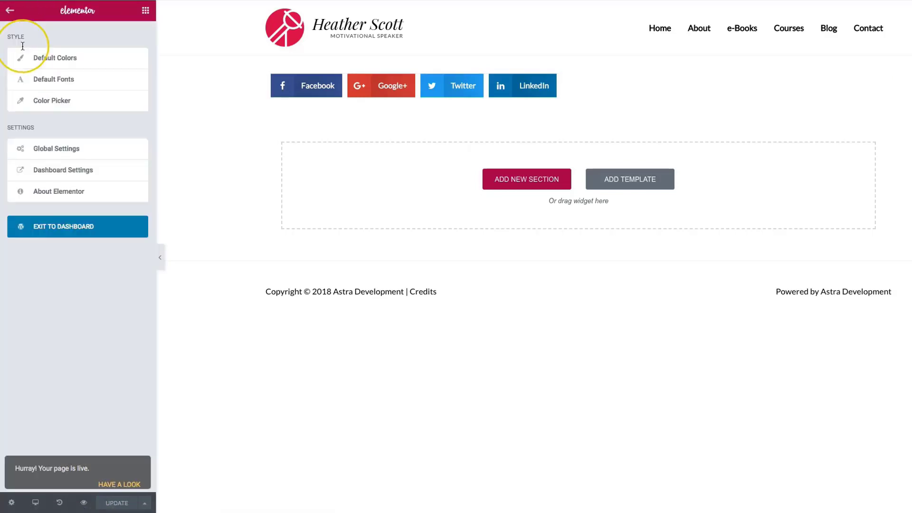
{"action": "left_click", "coordinate": [57, 227]}
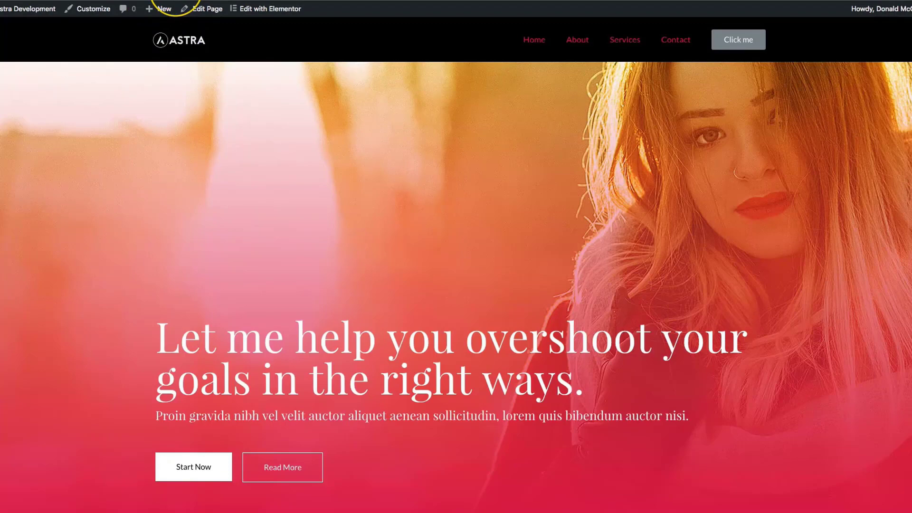
Open the live site's blog and the post "Becoming a great conversationalist" to check for share buttons below its content.
{"action": "key", "text": "super+l"}
{"action": "type", "text": "astra.wpdevurl.com/bl"}
{"action": "key", "text": "Return"}
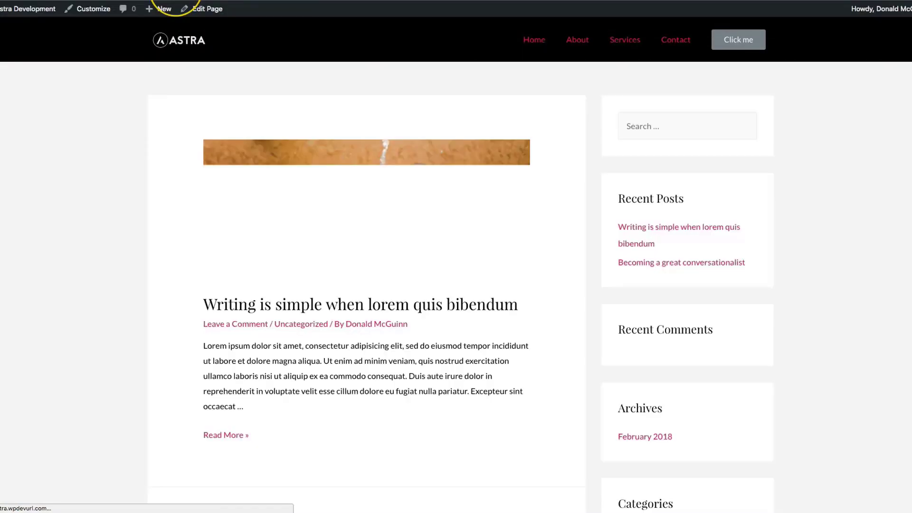
{"action": "scroll", "coordinate": [81, 166], "scroll_direction": "down", "scroll_amount": 7}
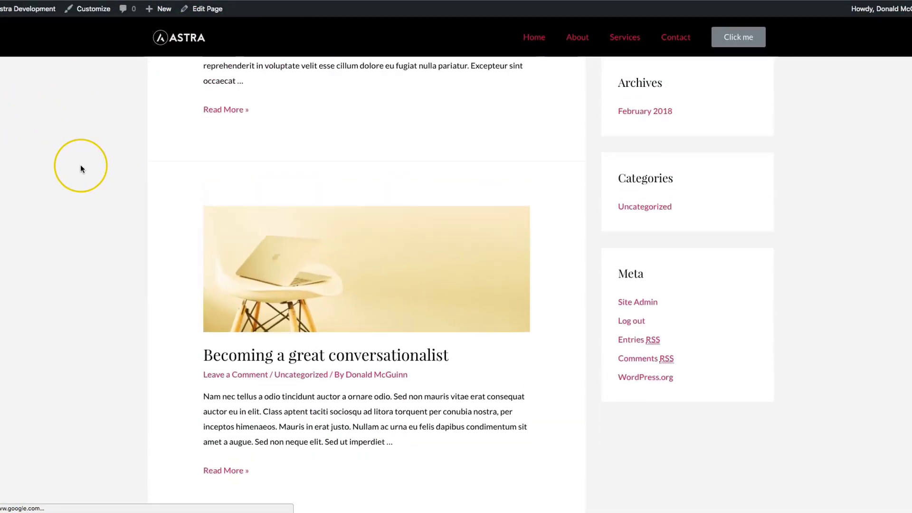
{"action": "scroll", "coordinate": [80, 166], "scroll_direction": "up", "scroll_amount": 6}
{"action": "scroll", "coordinate": [81, 166], "scroll_direction": "down", "scroll_amount": 7}
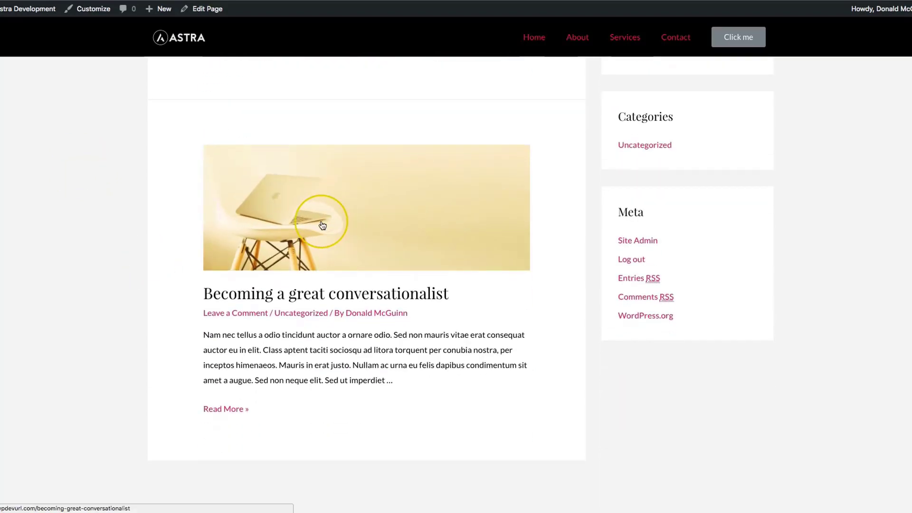
{"action": "left_click", "coordinate": [322, 225]}
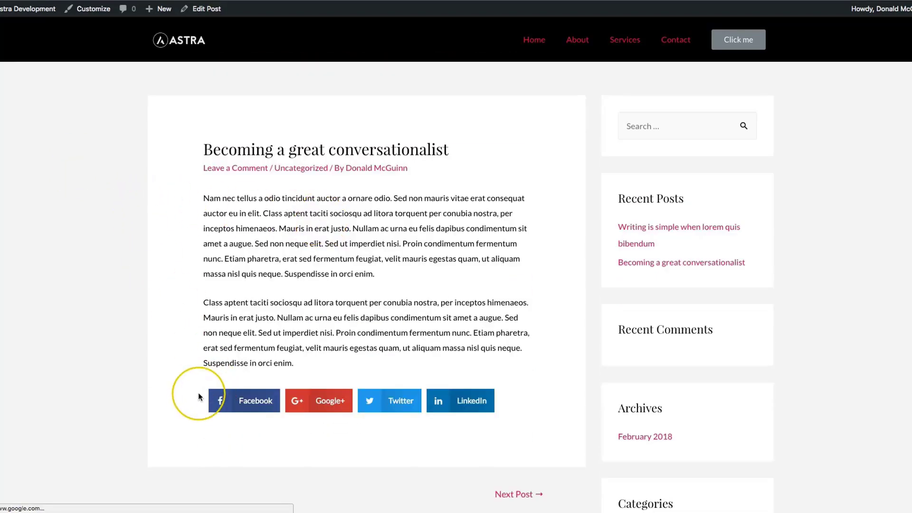
{"action": "left_click_drag", "start_coordinate": [200, 364], "coordinate": [516, 408]}
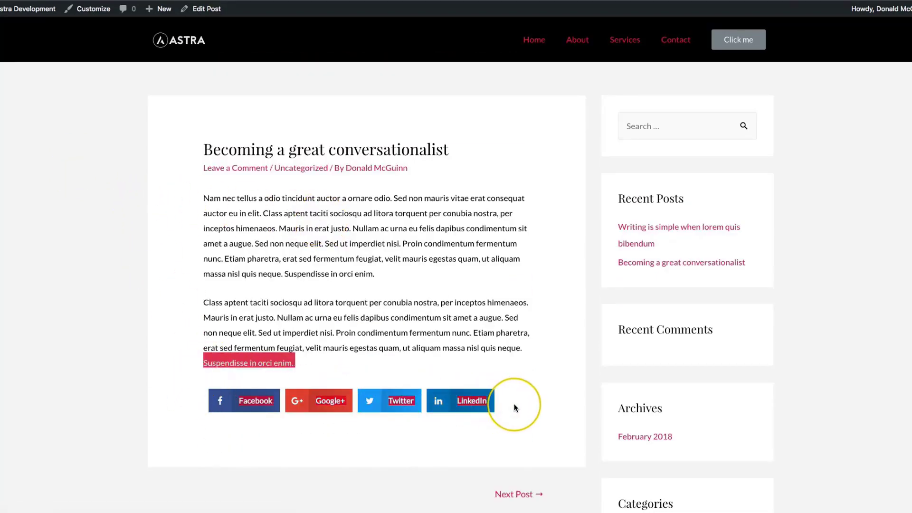
{"action": "left_click", "coordinate": [515, 407]}
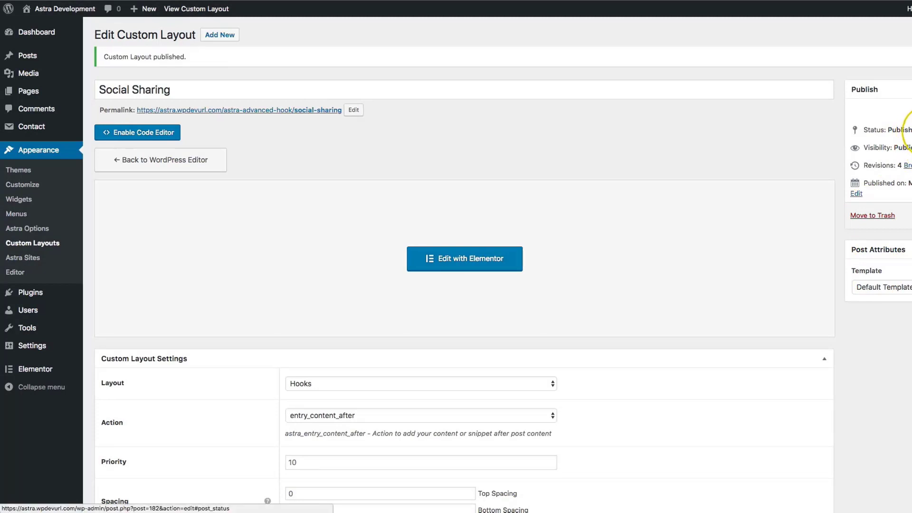
Change the Social Sharing layout's status from Published to Draft, update it and view the live post.
{"action": "left_click", "coordinate": [908, 129]}
{"action": "left_click", "coordinate": [883, 144]}
{"action": "left_click", "coordinate": [883, 144]}
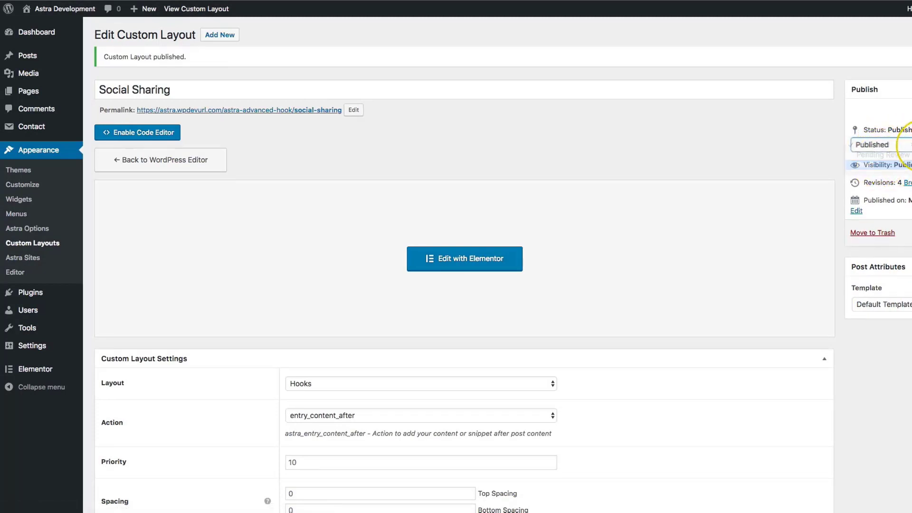
{"action": "left_click", "coordinate": [908, 145]}
{"action": "left_click", "coordinate": [908, 232]}
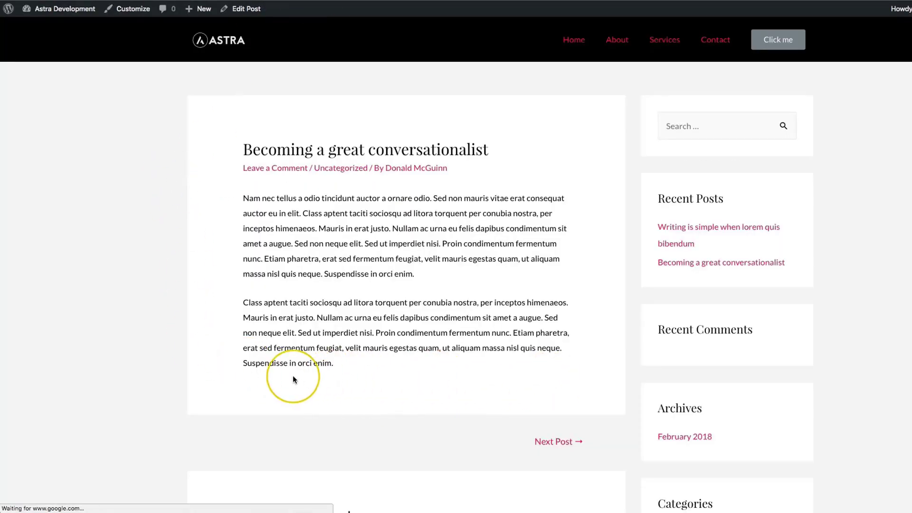
Return to the Social Sharing layout's edit screen, look through its status options and publish it again.
{"action": "left_click", "coordinate": [239, 1]}
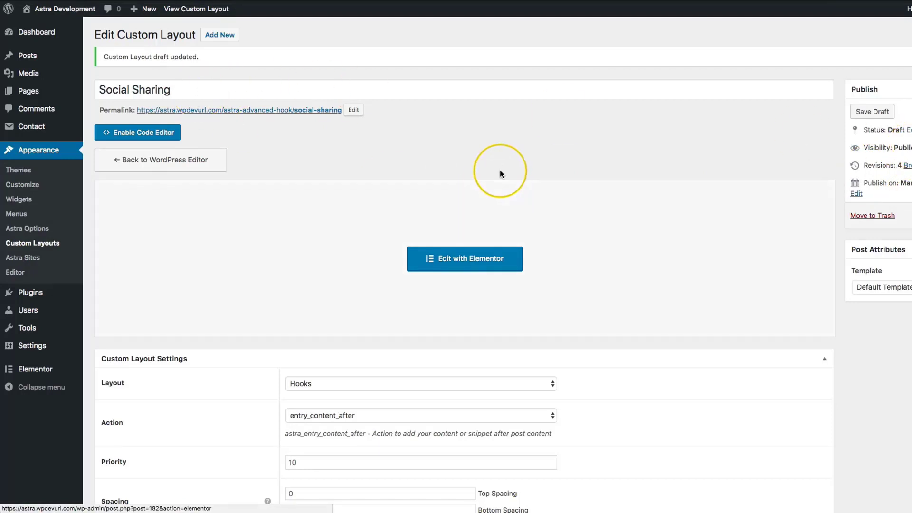
{"action": "left_click", "coordinate": [907, 129]}
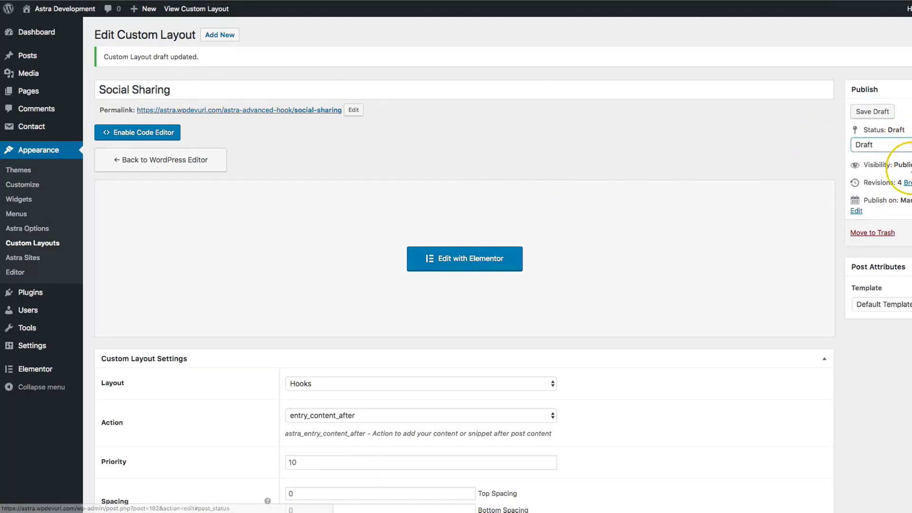
{"action": "left_click", "coordinate": [888, 144]}
{"action": "left_click", "coordinate": [878, 133]}
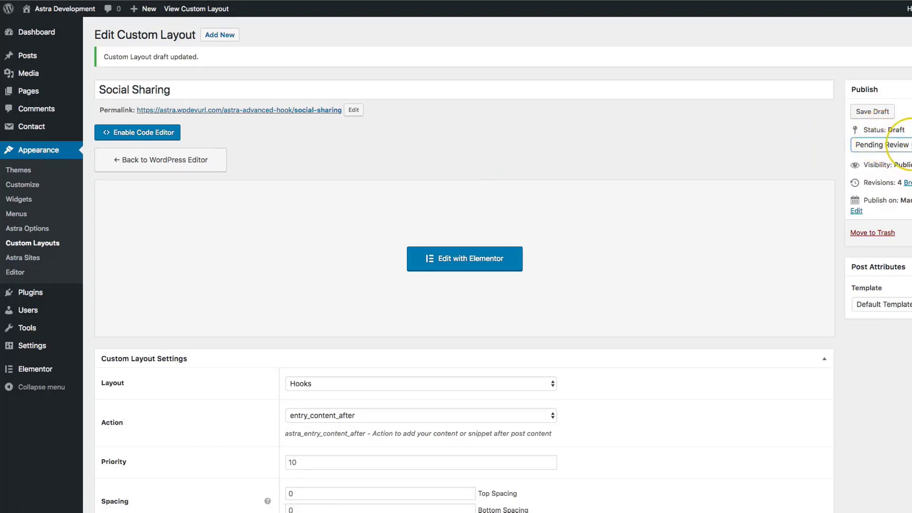
{"action": "left_click", "coordinate": [904, 142]}
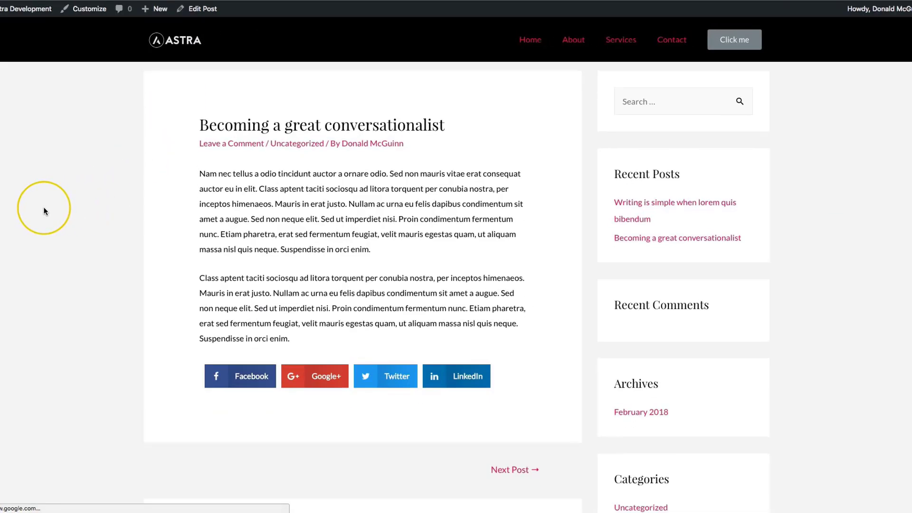
Check the live post from the end of its content to the comment form for the share buttons' placement.
{"action": "scroll", "coordinate": [43, 207], "scroll_direction": "down", "scroll_amount": 5}
{"action": "scroll", "coordinate": [36, 155], "scroll_direction": "up", "scroll_amount": 1}
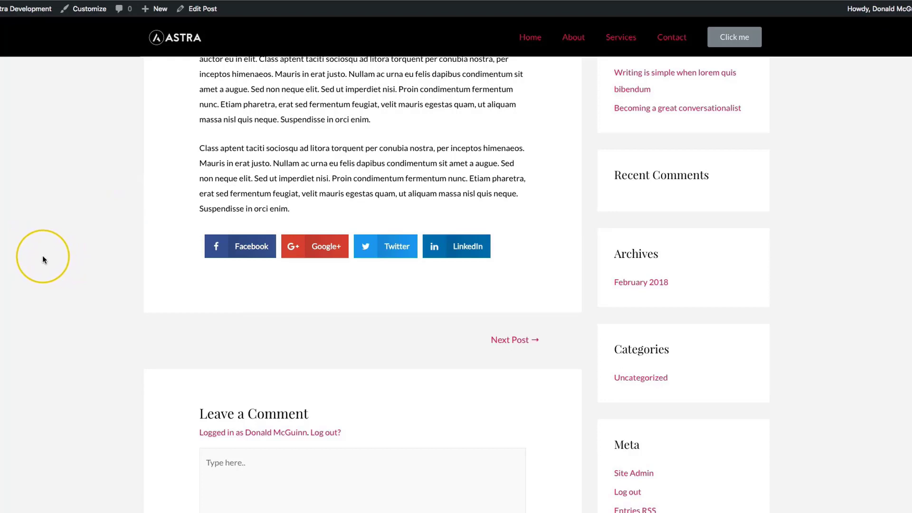
{"action": "scroll", "coordinate": [42, 256], "scroll_direction": "up", "scroll_amount": 4}
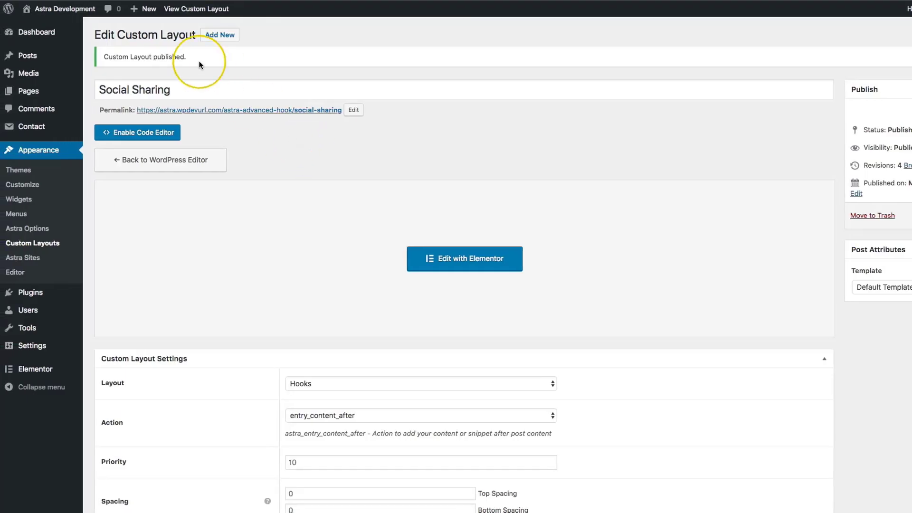
Create a new custom layout titled "PHP Code" and set its layout type to Hooks.
{"action": "left_click", "coordinate": [216, 36]}
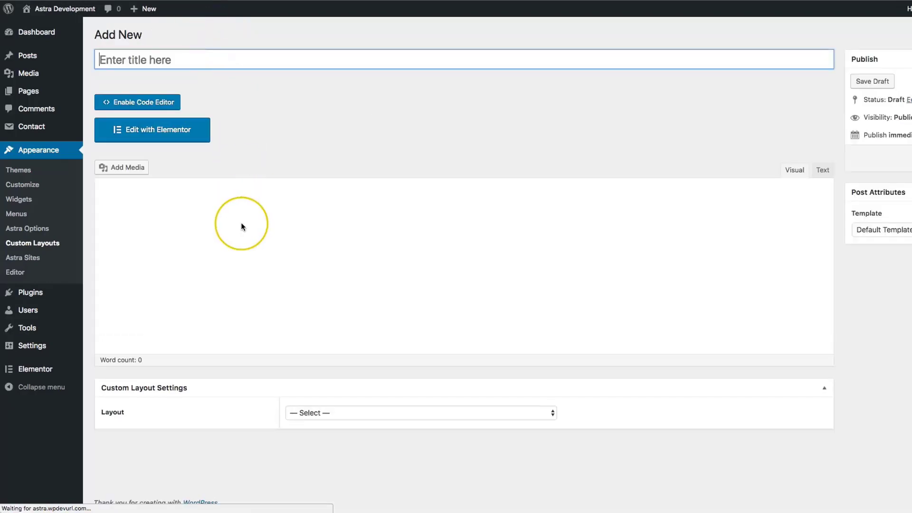
{"action": "left_click", "coordinate": [326, 420]}
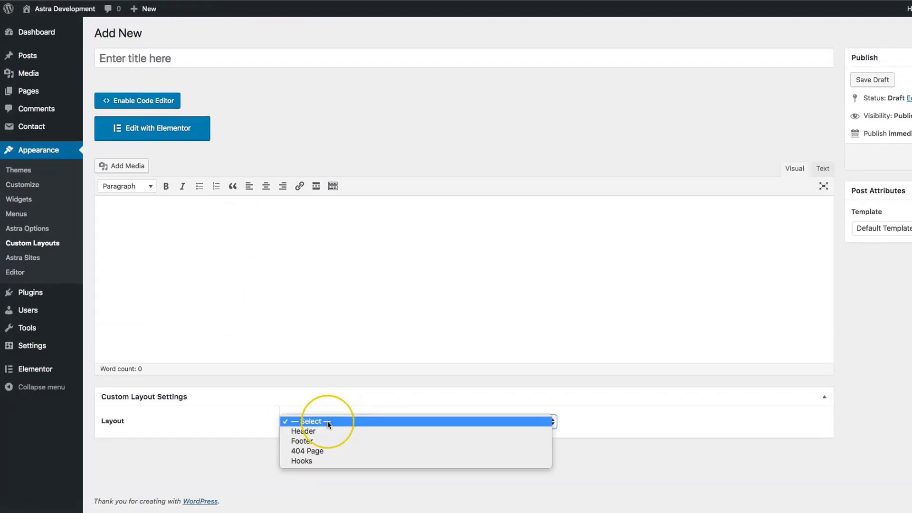
{"action": "left_click", "coordinate": [313, 460]}
{"action": "scroll", "coordinate": [274, 442], "scroll_direction": "down", "scroll_amount": 3}
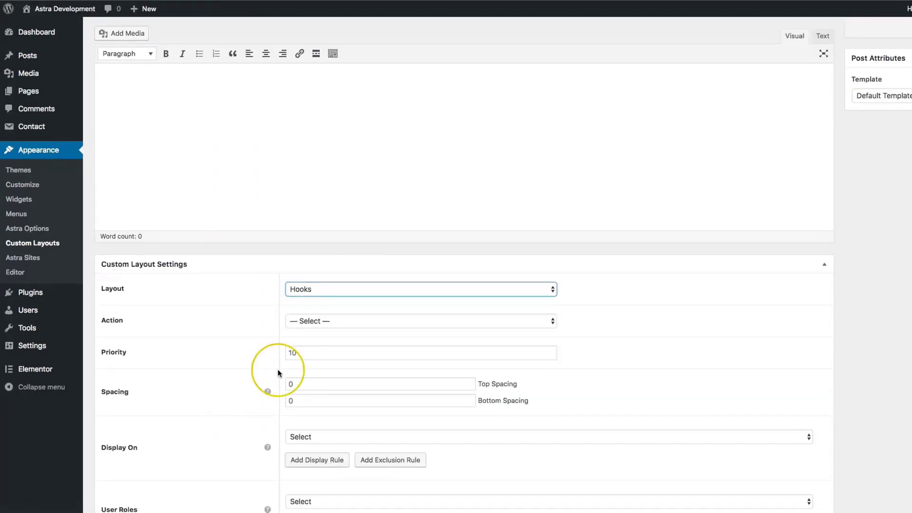
{"action": "scroll", "coordinate": [320, 322], "scroll_direction": "up", "scroll_amount": 3}
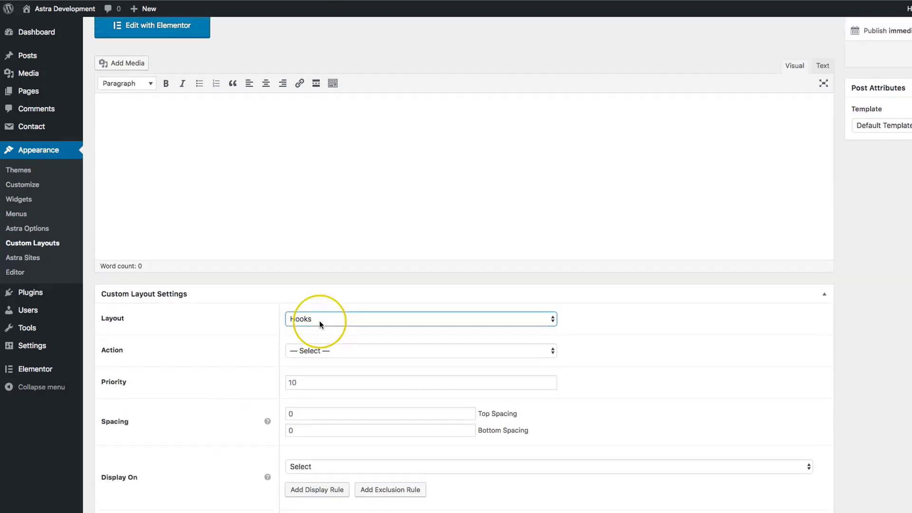
{"action": "left_click", "coordinate": [354, 133]}
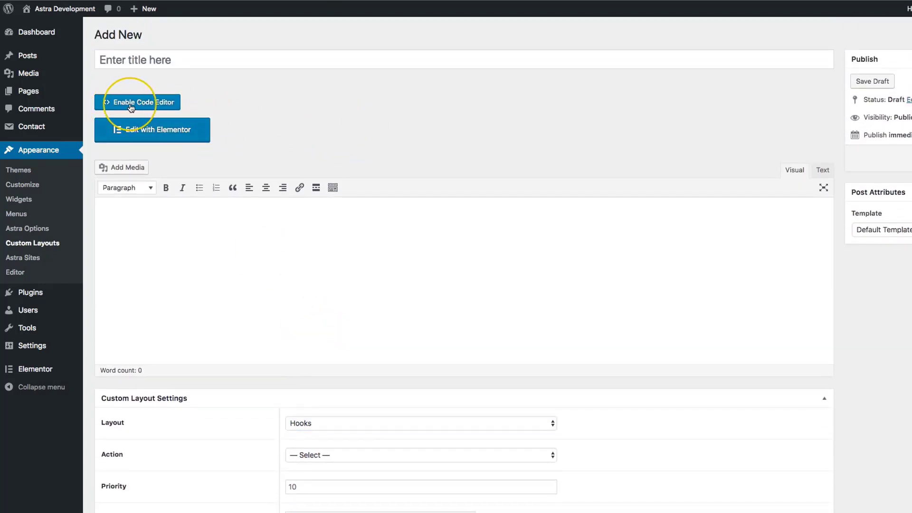
{"action": "left_click", "coordinate": [223, 57]}
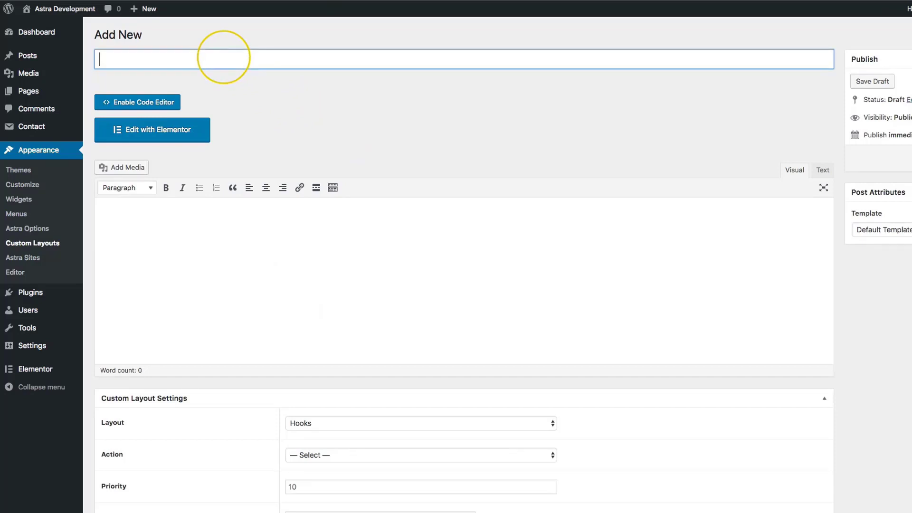
{"action": "left_click", "coordinate": [457, 77]}
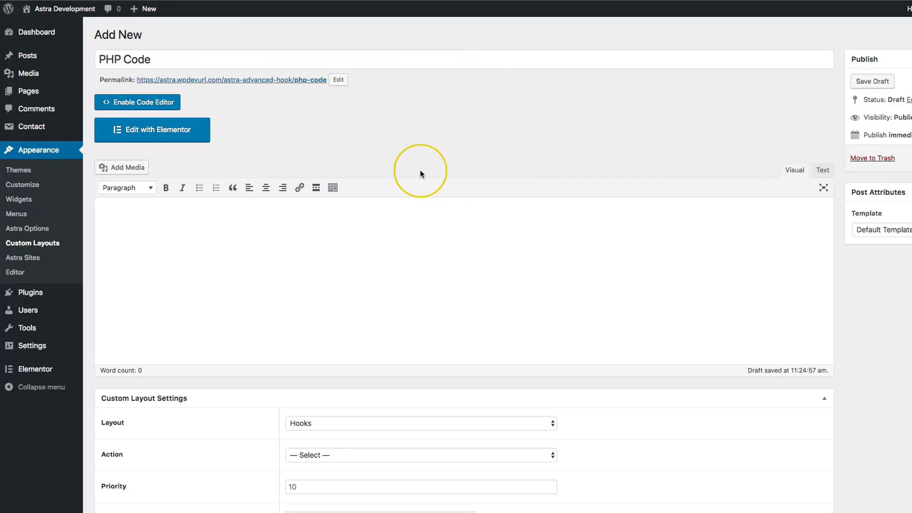
Consult Astra's visual hooks page for the position before the post content and set the layout's action to entry_content_before.
{"action": "scroll", "coordinate": [304, 204], "scroll_direction": "down", "scroll_amount": 5}
{"action": "scroll", "coordinate": [275, 223], "scroll_direction": "down", "scroll_amount": 1}
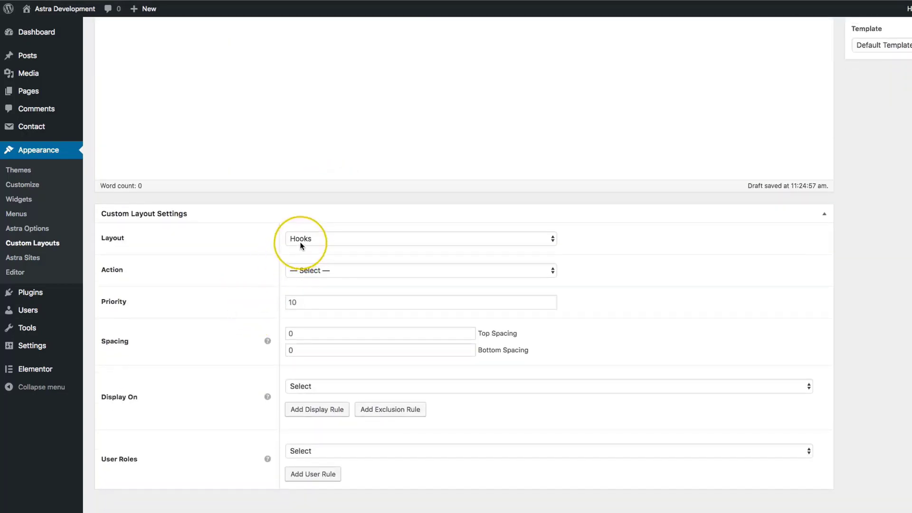
{"action": "left_click", "coordinate": [300, 270]}
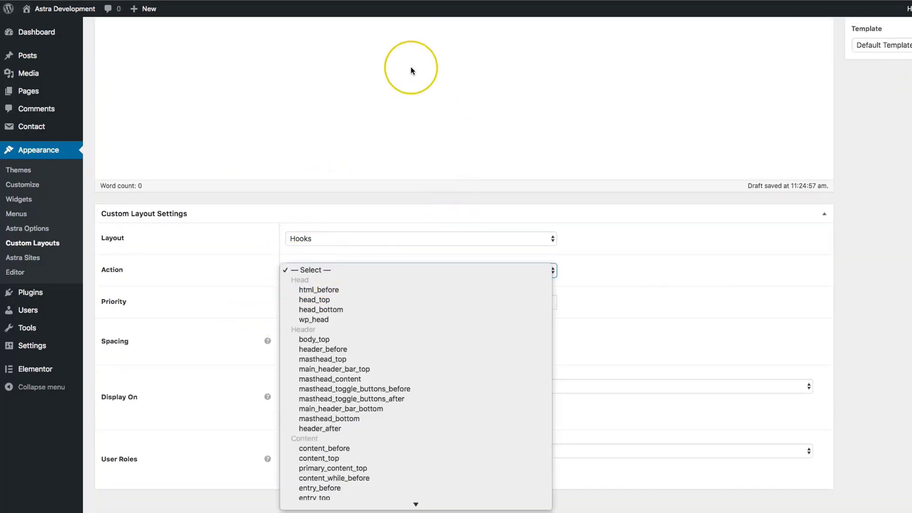
{"action": "left_click", "coordinate": [379, 71]}
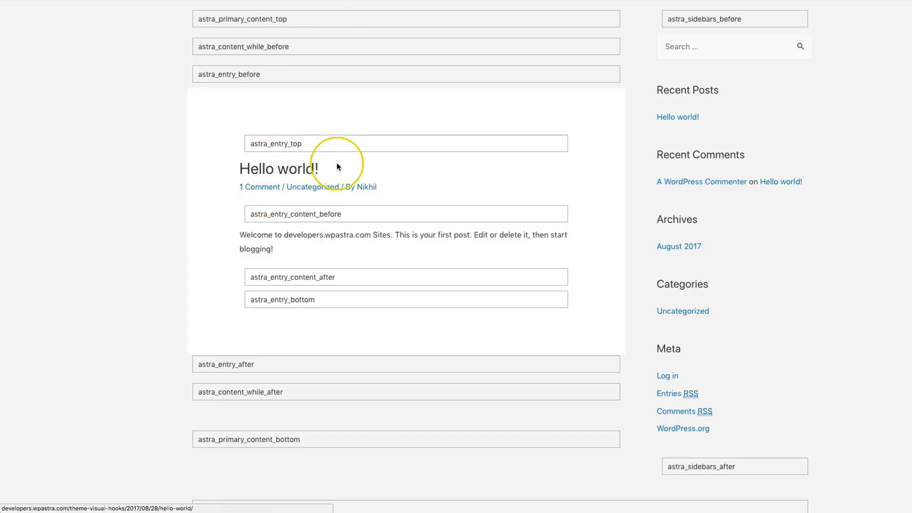
{"action": "left_click_drag", "start_coordinate": [338, 216], "coordinate": [255, 217]}
{"action": "left_click", "coordinate": [240, 220]}
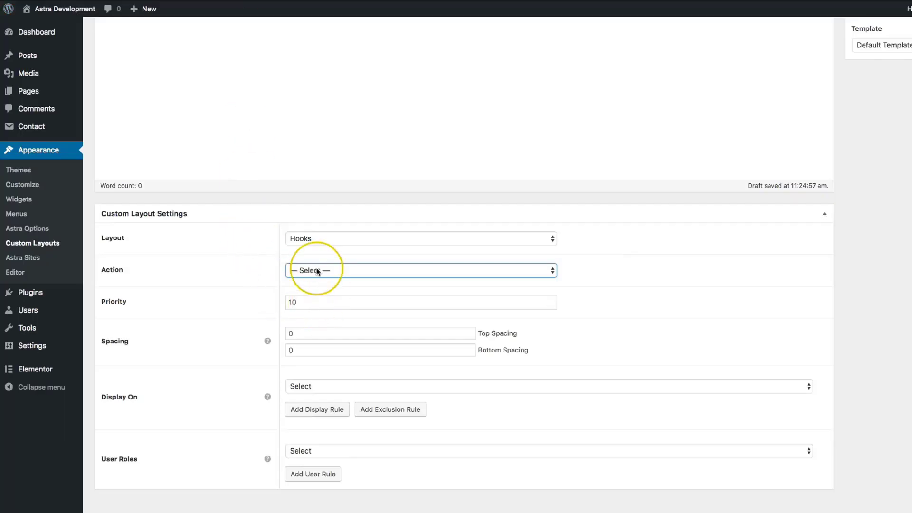
{"action": "left_click", "coordinate": [318, 270]}
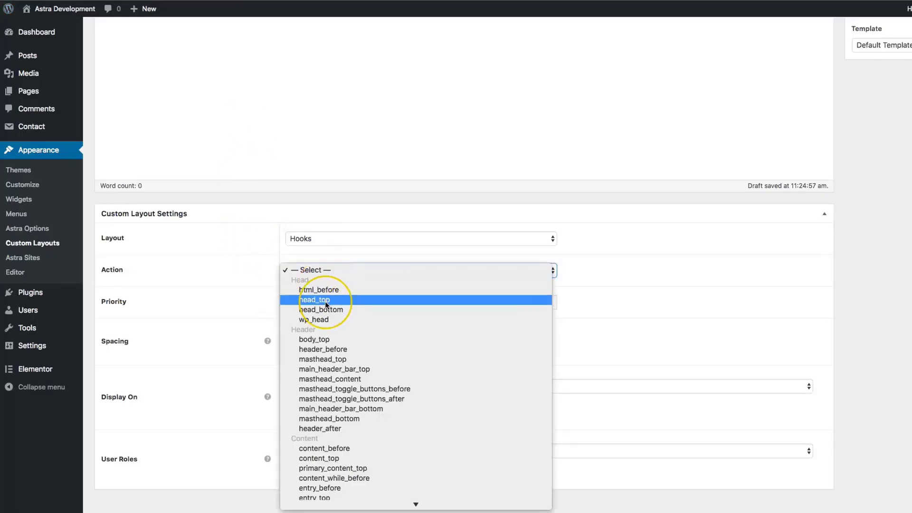
{"action": "scroll", "coordinate": [325, 304], "scroll_direction": "down", "scroll_amount": 5}
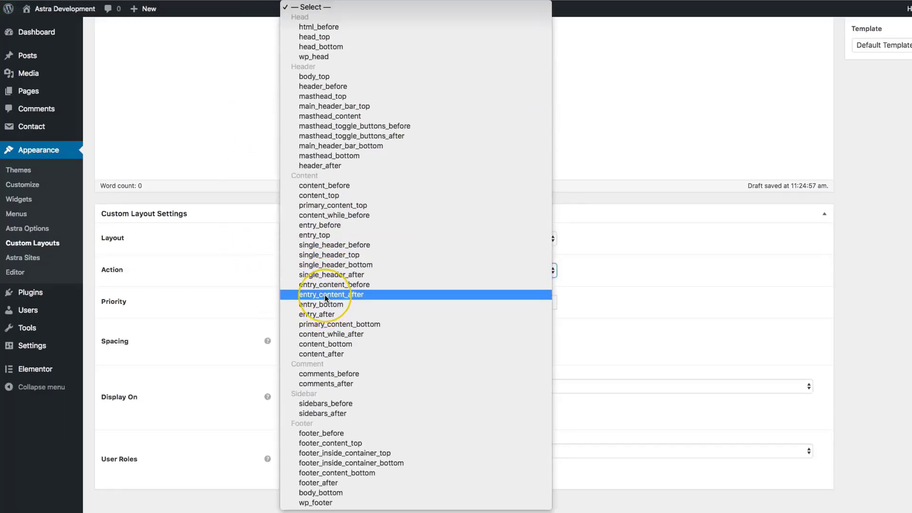
{"action": "left_click", "coordinate": [328, 284]}
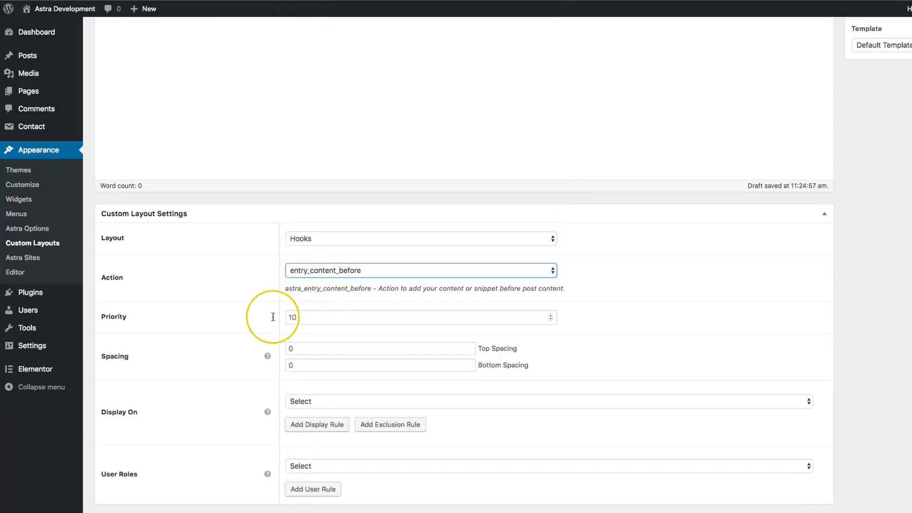
Set the PHP Code layout to display on All Posts.
{"action": "scroll", "coordinate": [273, 316], "scroll_direction": "down", "scroll_amount": 2}
{"action": "left_click", "coordinate": [309, 366]}
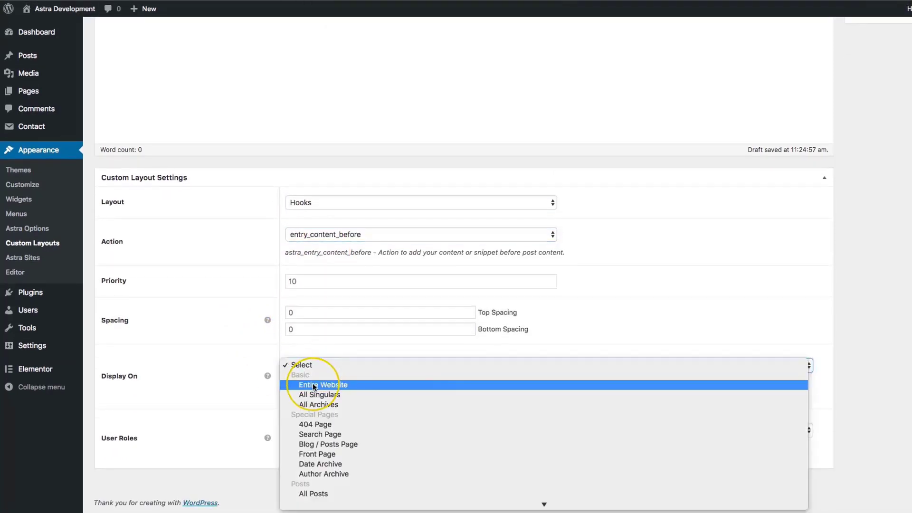
{"action": "left_click", "coordinate": [310, 403]}
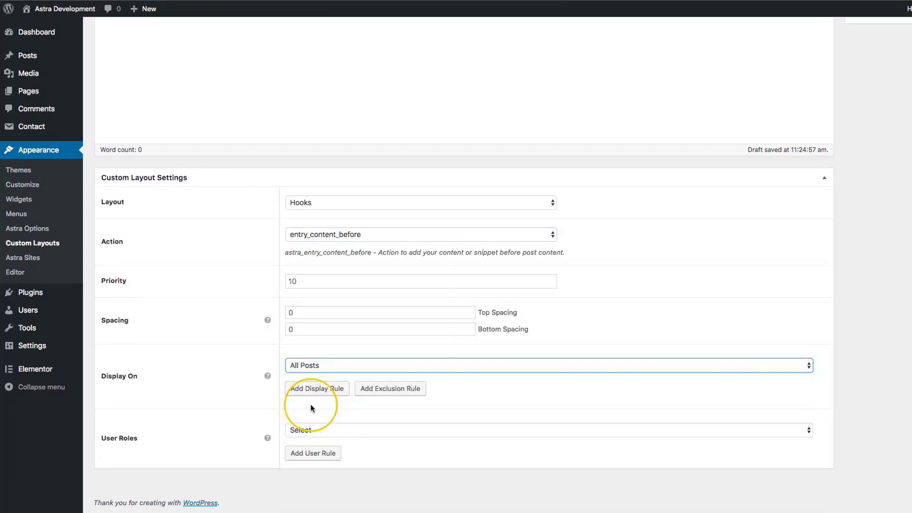
{"action": "left_click", "coordinate": [311, 429]}
{"action": "left_click", "coordinate": [287, 428]}
Save the PHP Code layout as a draft and enable the code editor for its content.
{"action": "scroll", "coordinate": [201, 371], "scroll_direction": "up", "scroll_amount": 3}
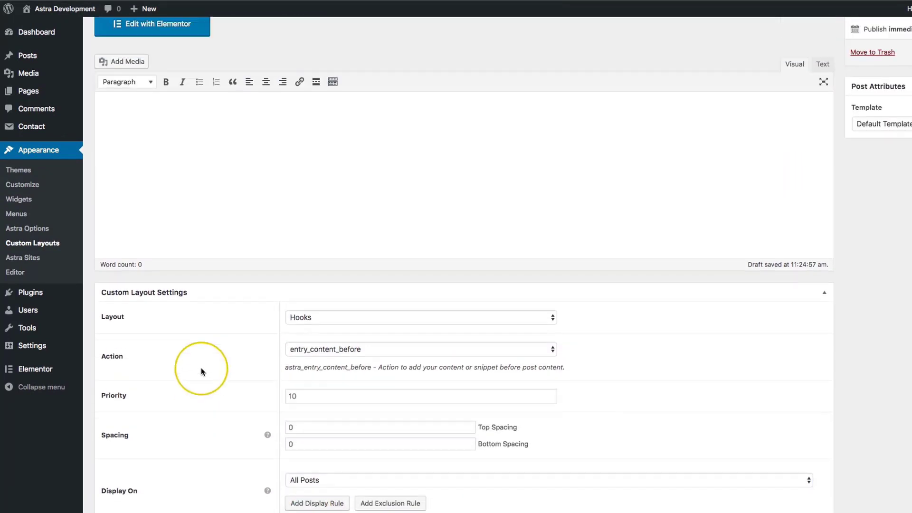
{"action": "scroll", "coordinate": [201, 371], "scroll_direction": "up", "scroll_amount": 2}
{"action": "left_click", "coordinate": [875, 34]}
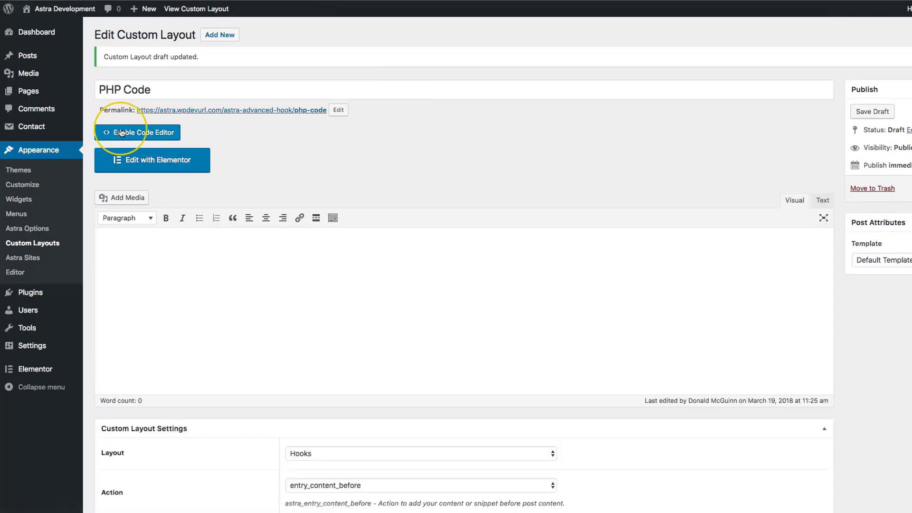
{"action": "left_click", "coordinate": [140, 133]}
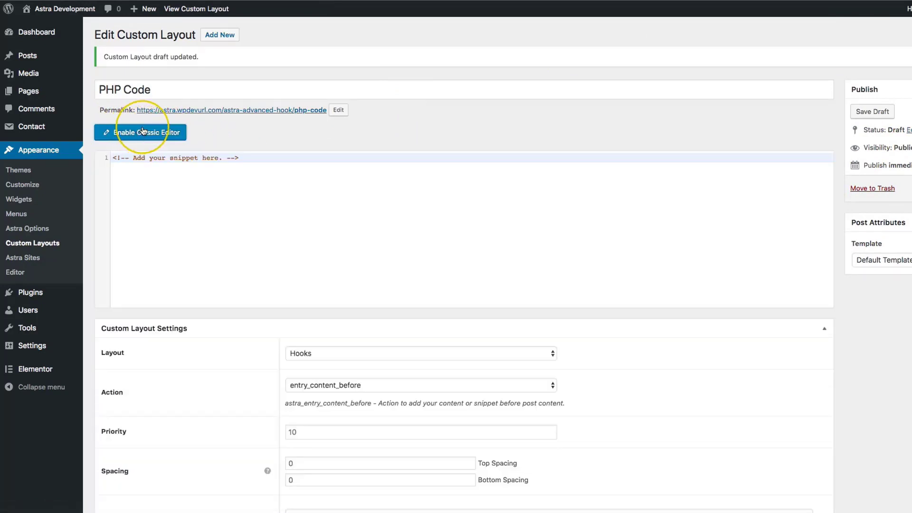
{"action": "type", "text": "http://developers.wpastra.com/theme-visual-hooks/"}
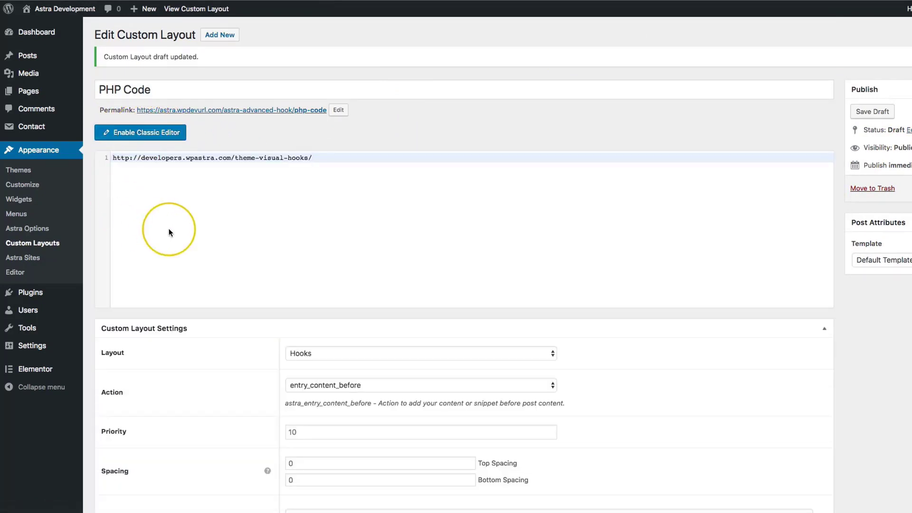
{"action": "key", "text": "ctrl+a"}
{"action": "key", "text": "BackSpace"}
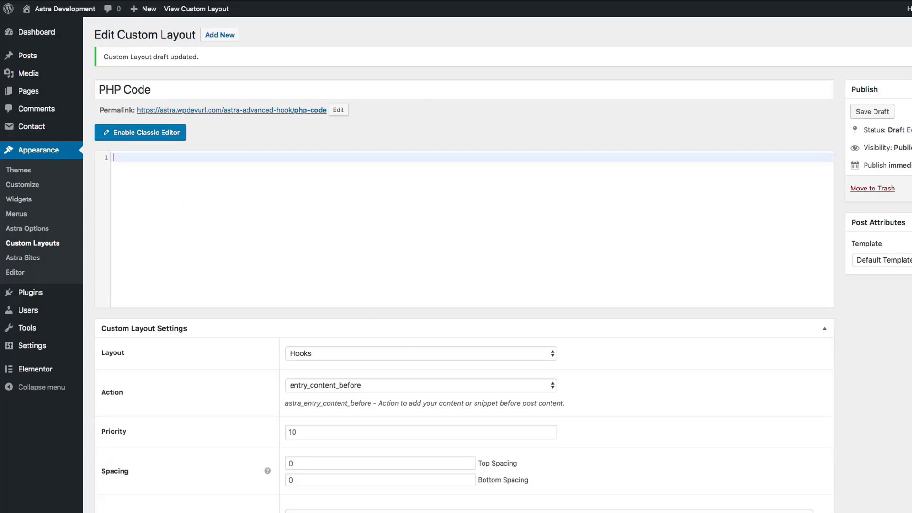
Insert the PHP snippet that echoes an italic "This post was last updated on" paragraph with the post's modified date and time, and review it.
{"action": "type", "text": "<?php  $u_time = get_the_time( 'U' ); $u_modified_time = get_the_modified_time( 'U' ); $updated_date = get_the_modified_time( 'F jS, Y' ); $updated_time = get_the_modified_time( 'h:i a' ); $custom_content = '<p class=\"last-updated\" style=\"font-style: italic;\">This post was last updated on ' . $updated_date . ' at ' . $updated_time . '</p>';  echo $custom_content;  ?>"}
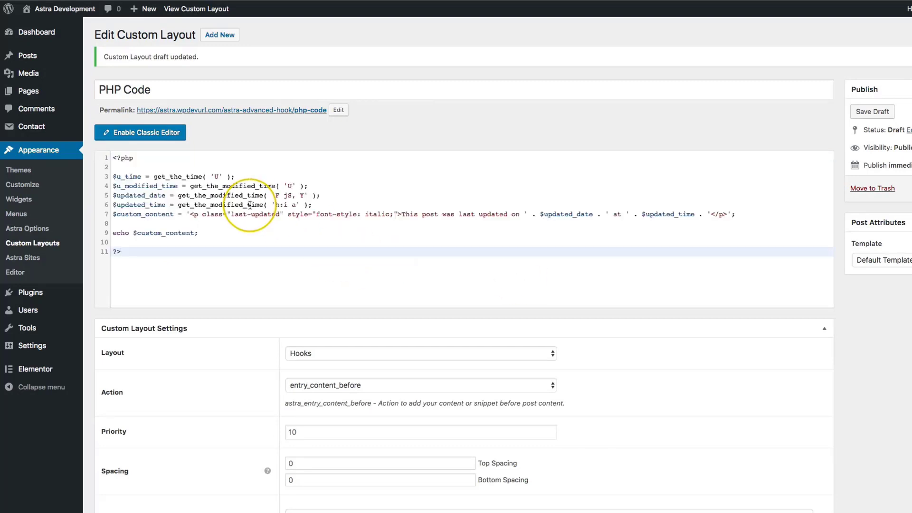
{"action": "left_click_drag", "start_coordinate": [121, 253], "coordinate": [107, 154]}
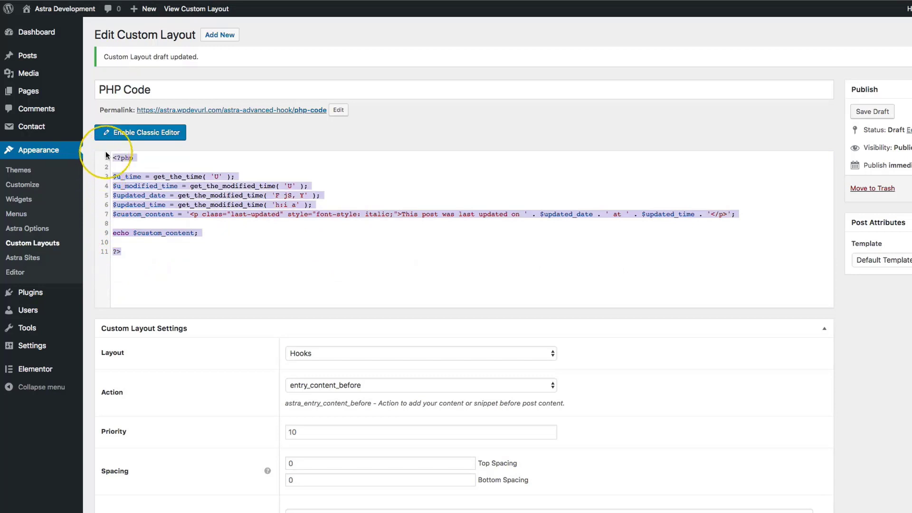
{"action": "left_click", "coordinate": [372, 215]}
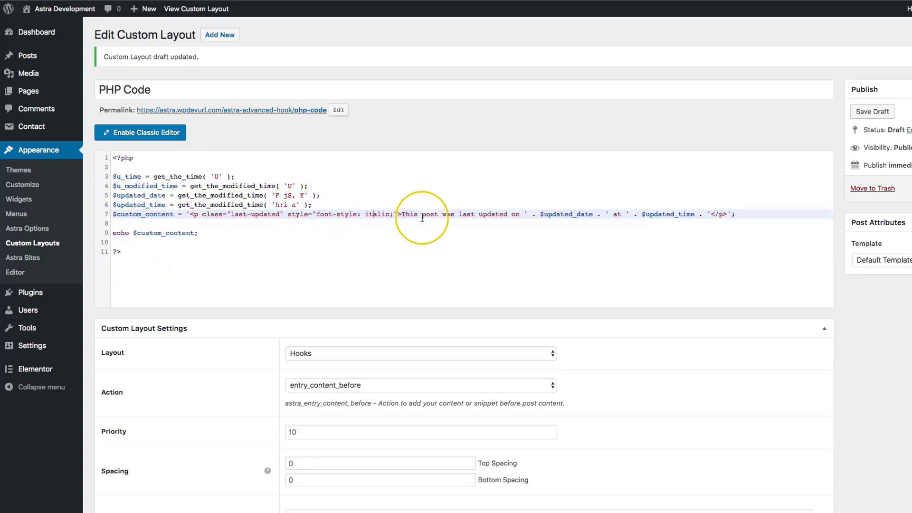
{"action": "left_click_drag", "start_coordinate": [400, 215], "coordinate": [708, 214]}
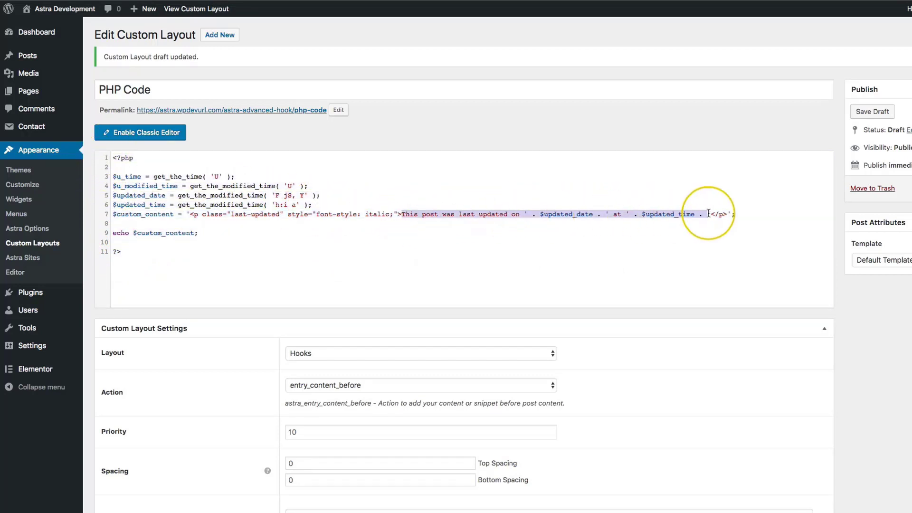
{"action": "left_click", "coordinate": [629, 265]}
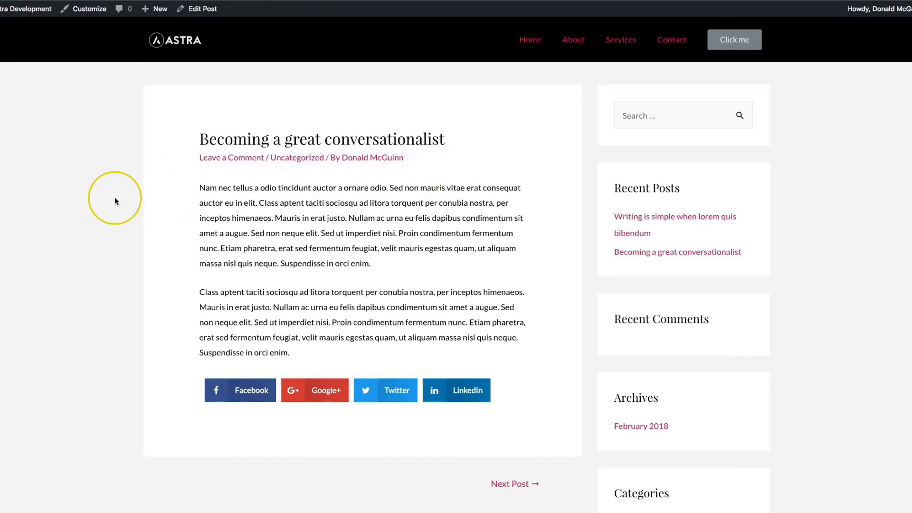
Reload the live post "Becoming a great conversationalist" and check for the last-updated line above its content.
{"action": "key", "text": "super+r"}
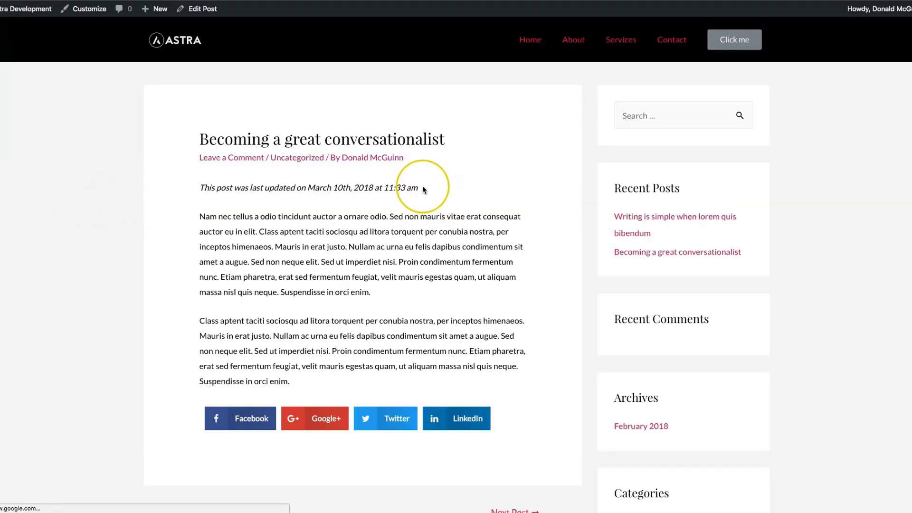
{"action": "left_click_drag", "start_coordinate": [424, 190], "coordinate": [201, 186]}
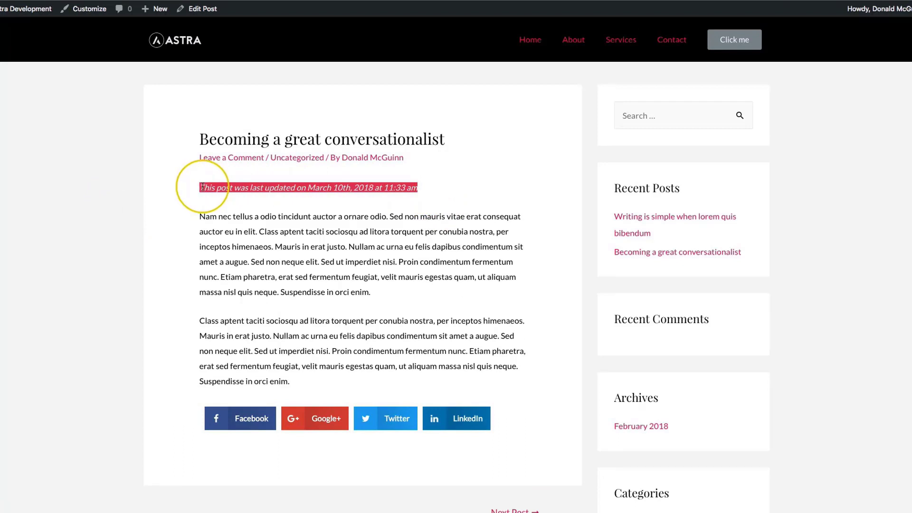
{"action": "left_click", "coordinate": [201, 188]}
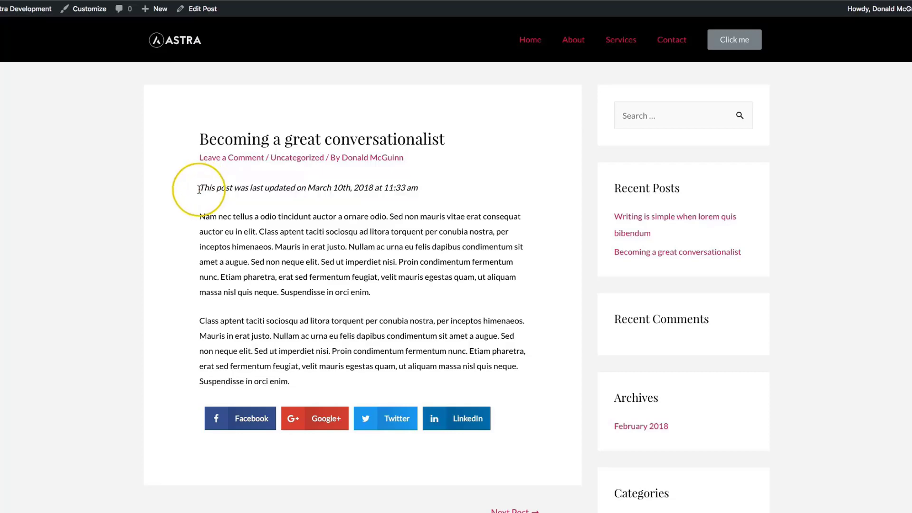
{"action": "left_click_drag", "start_coordinate": [201, 188], "coordinate": [422, 189]}
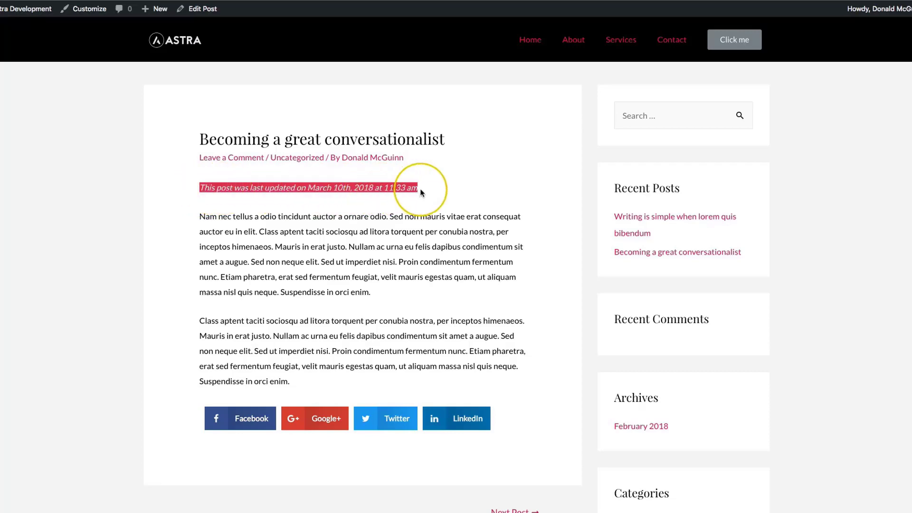